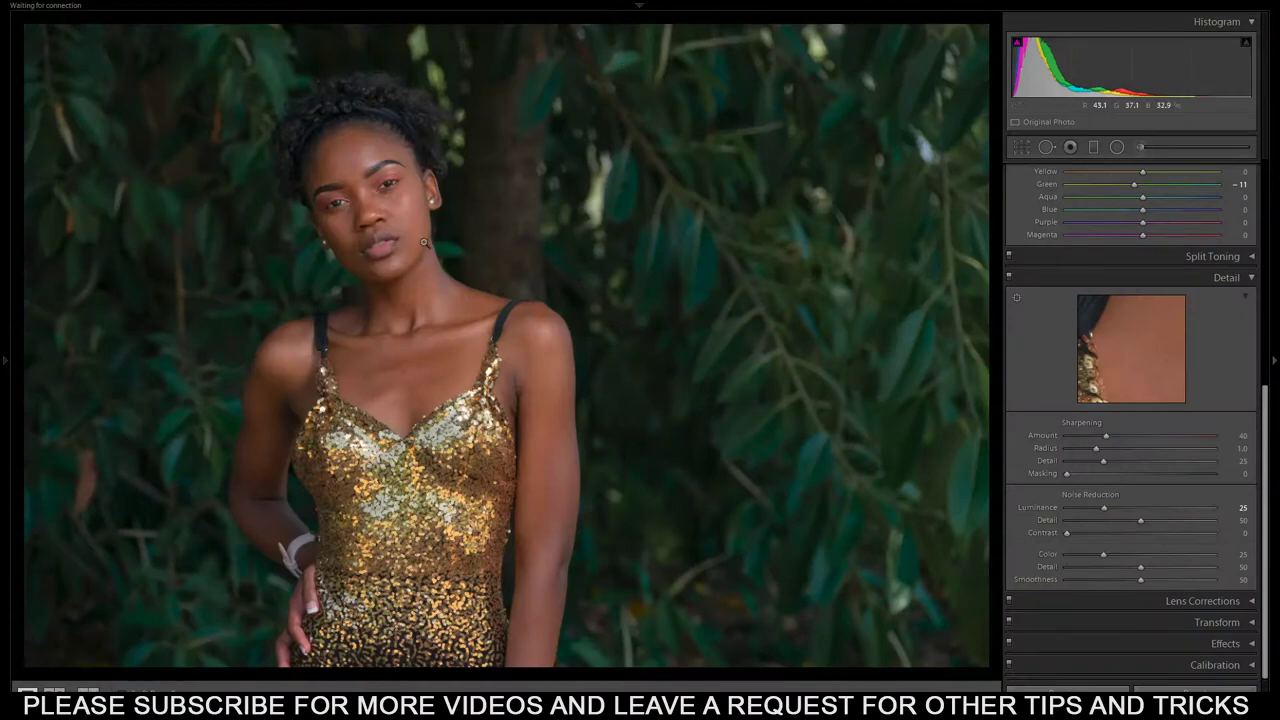
Zoom into the face, preview full screen, then show the Before/After side-by-side view.
{"action": "left_click", "coordinate": [392, 236]}
{"action": "left_click", "coordinate": [392, 236]}
{"action": "key", "text": "f"}
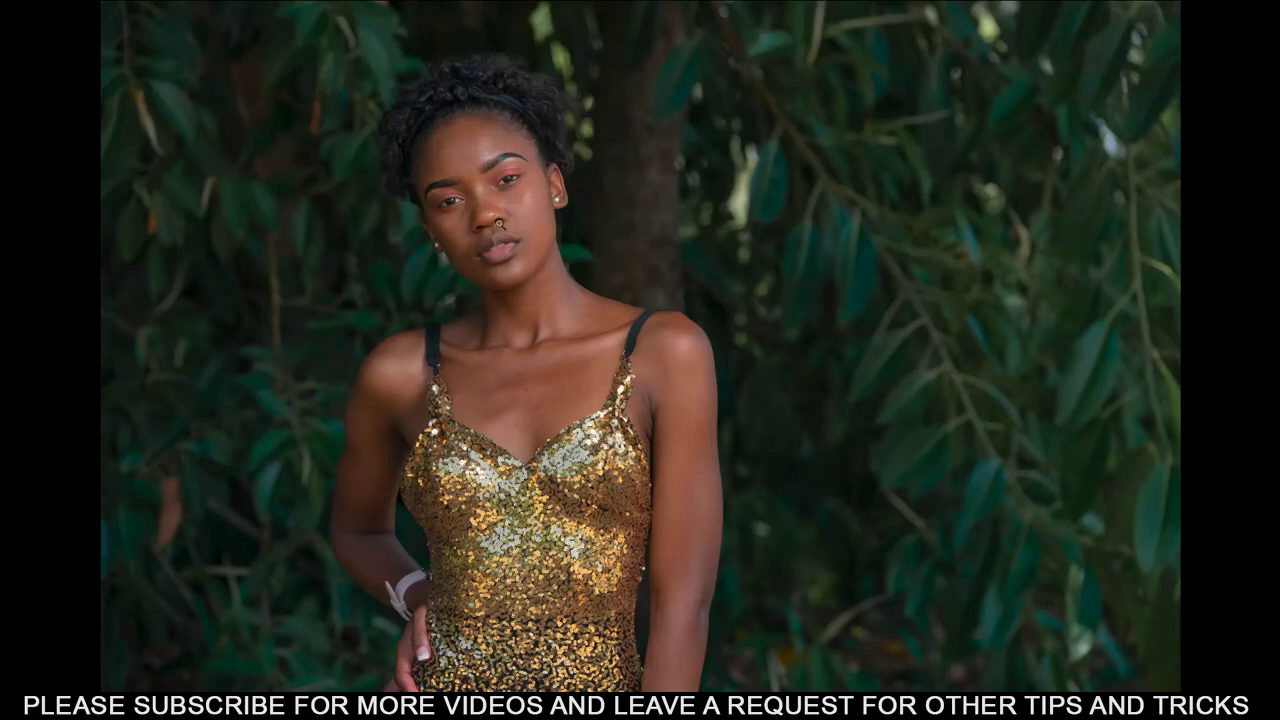
{"action": "key", "text": "f"}
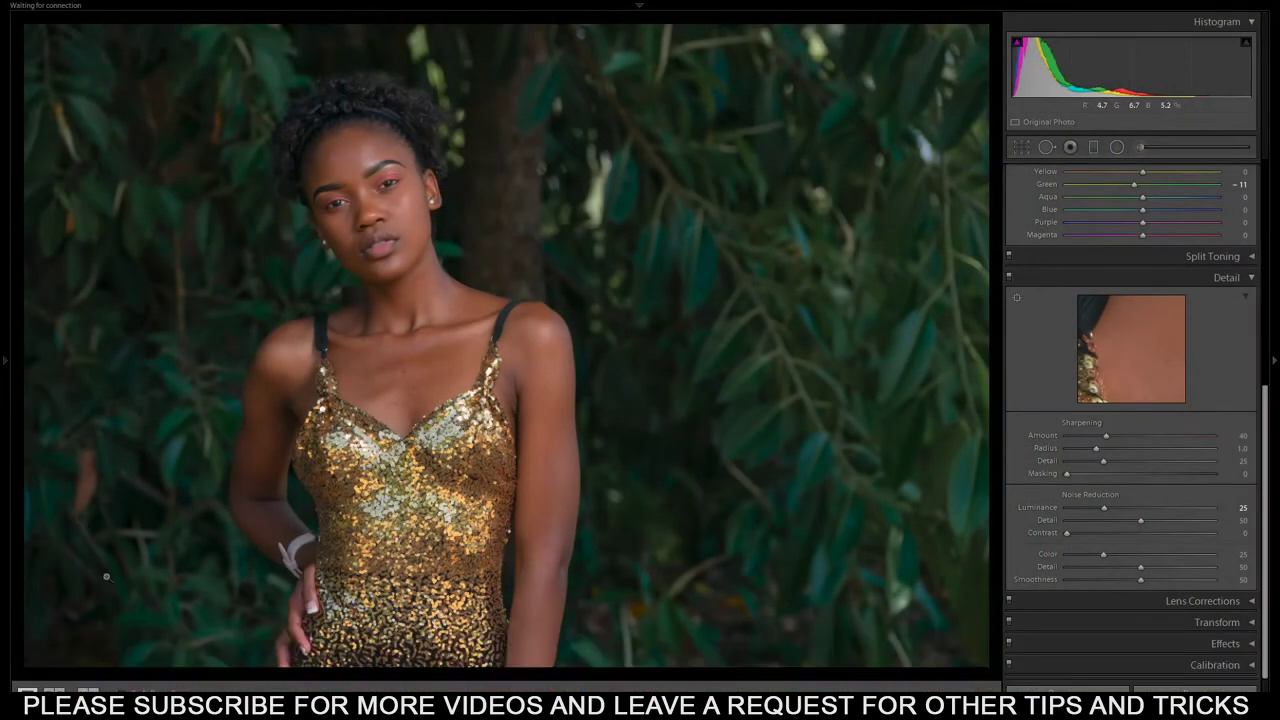
{"action": "key", "text": "y"}
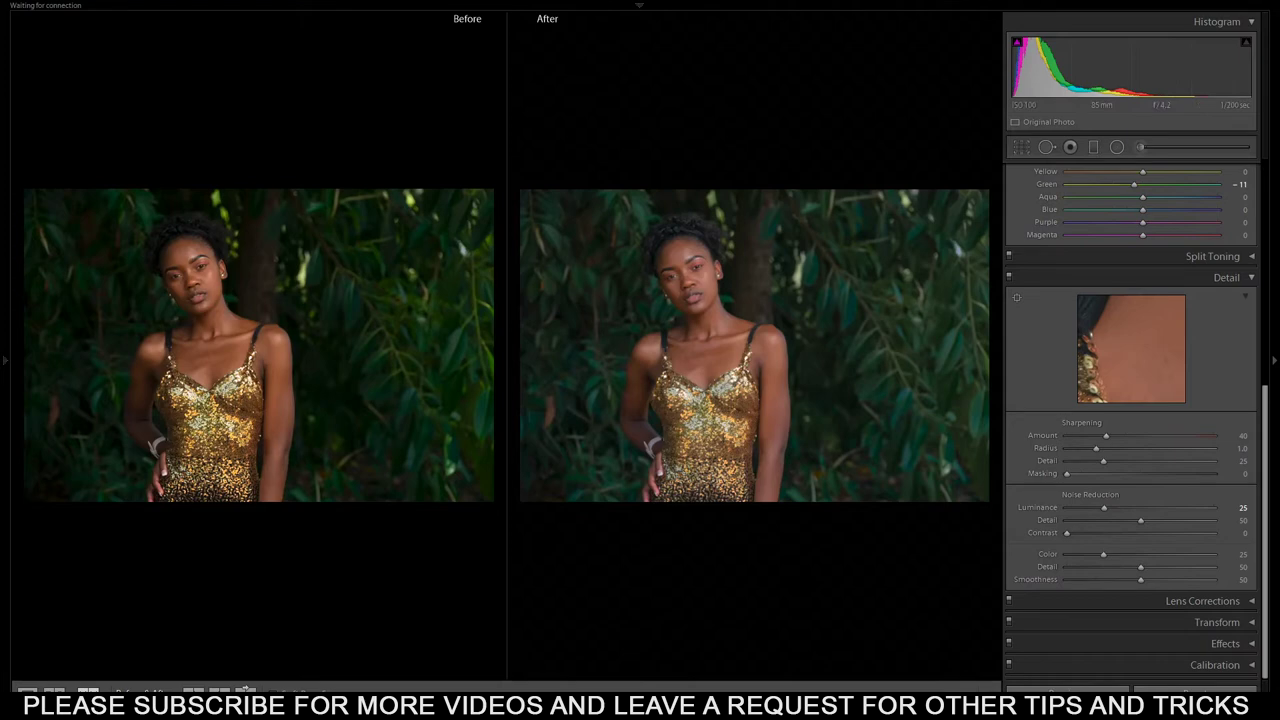
Cycle through the split and stacked Before/After comparison layouts.
{"action": "key", "text": "shift+y"}
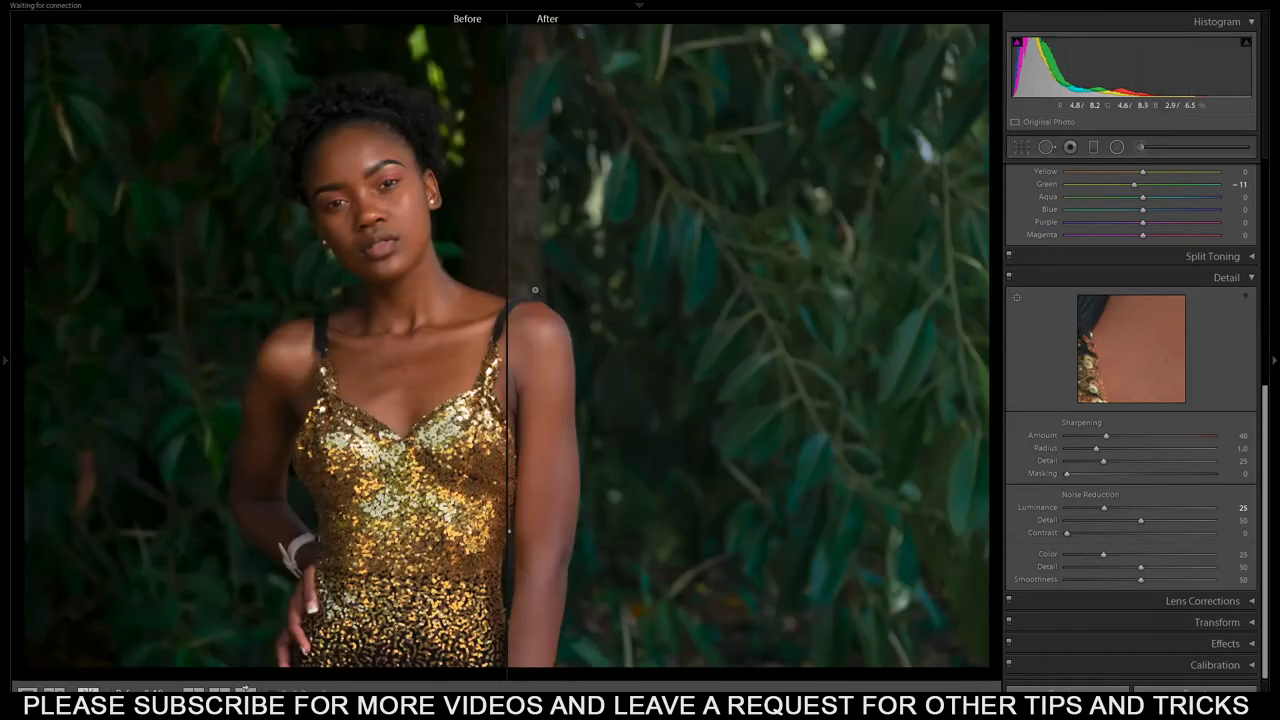
{"action": "key", "text": "alt+y"}
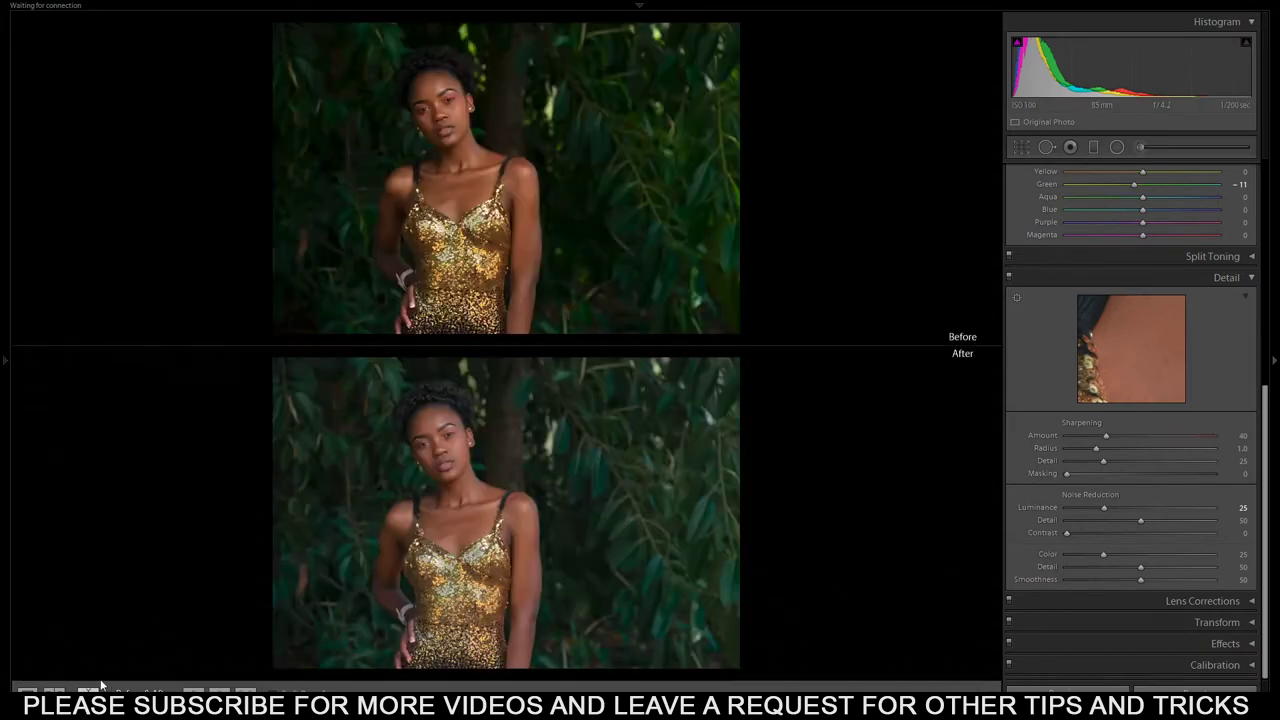
{"action": "key", "text": "shift+y"}
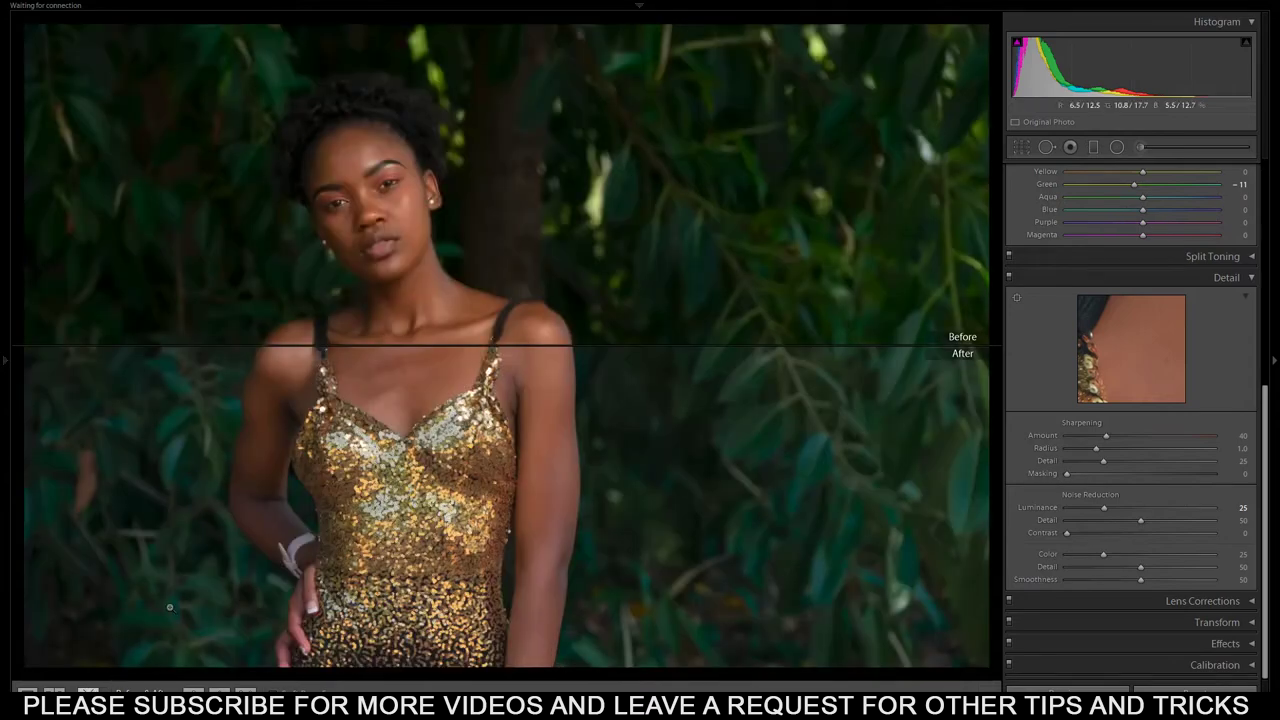
Open the portrait in Photoshop as a smart object via Edit In.
{"action": "right_click", "coordinate": [556, 385]}
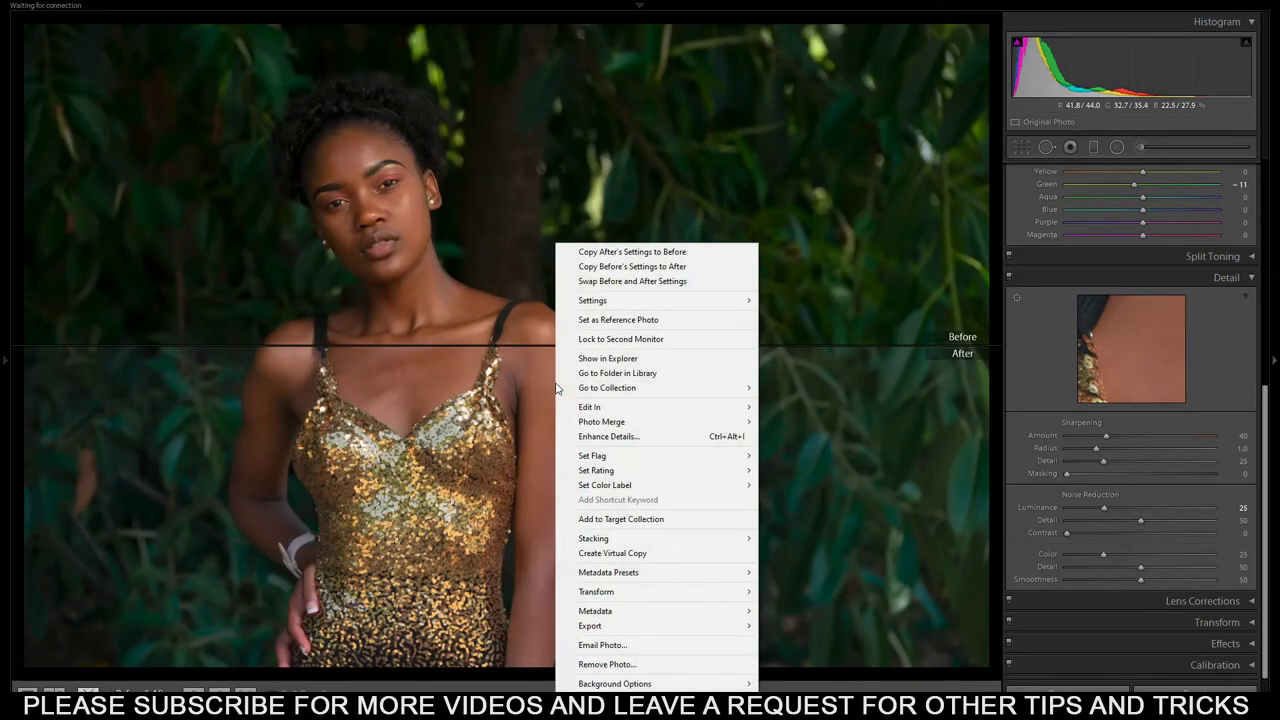
{"action": "mouse_move", "coordinate": [615, 410]}
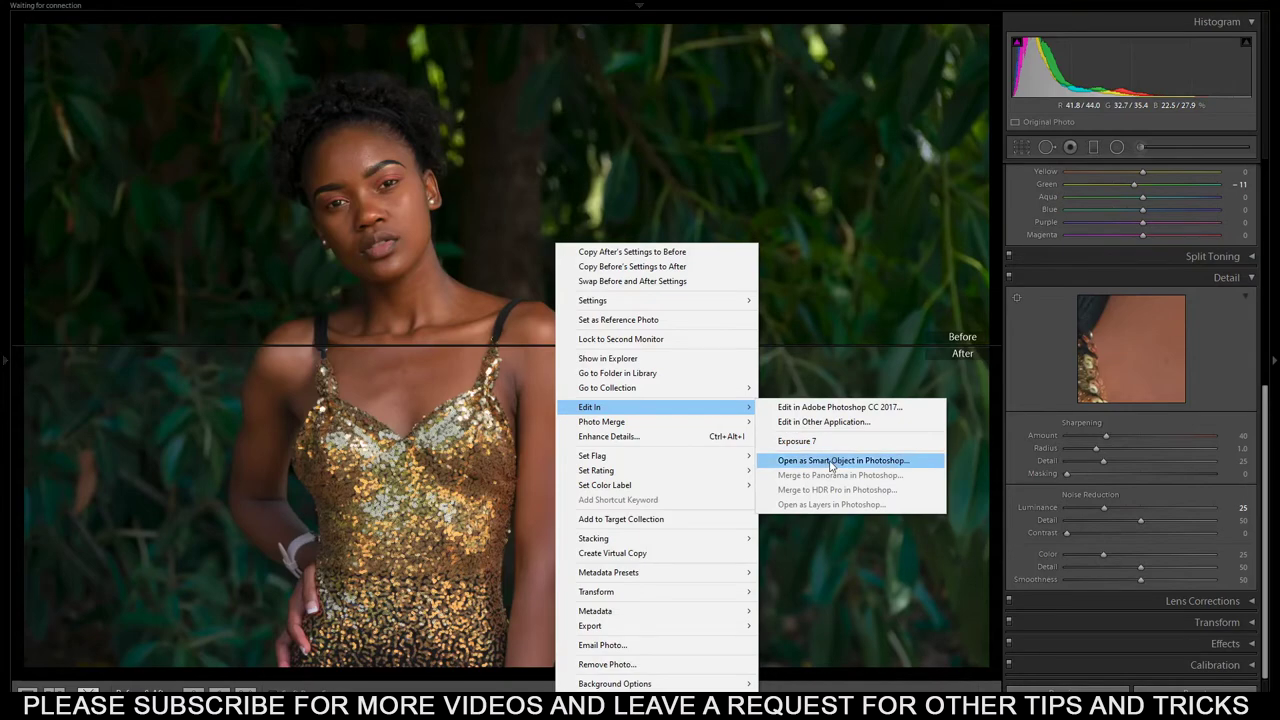
{"action": "left_click", "coordinate": [120, 574]}
{"action": "left_click", "coordinate": [120, 574]}
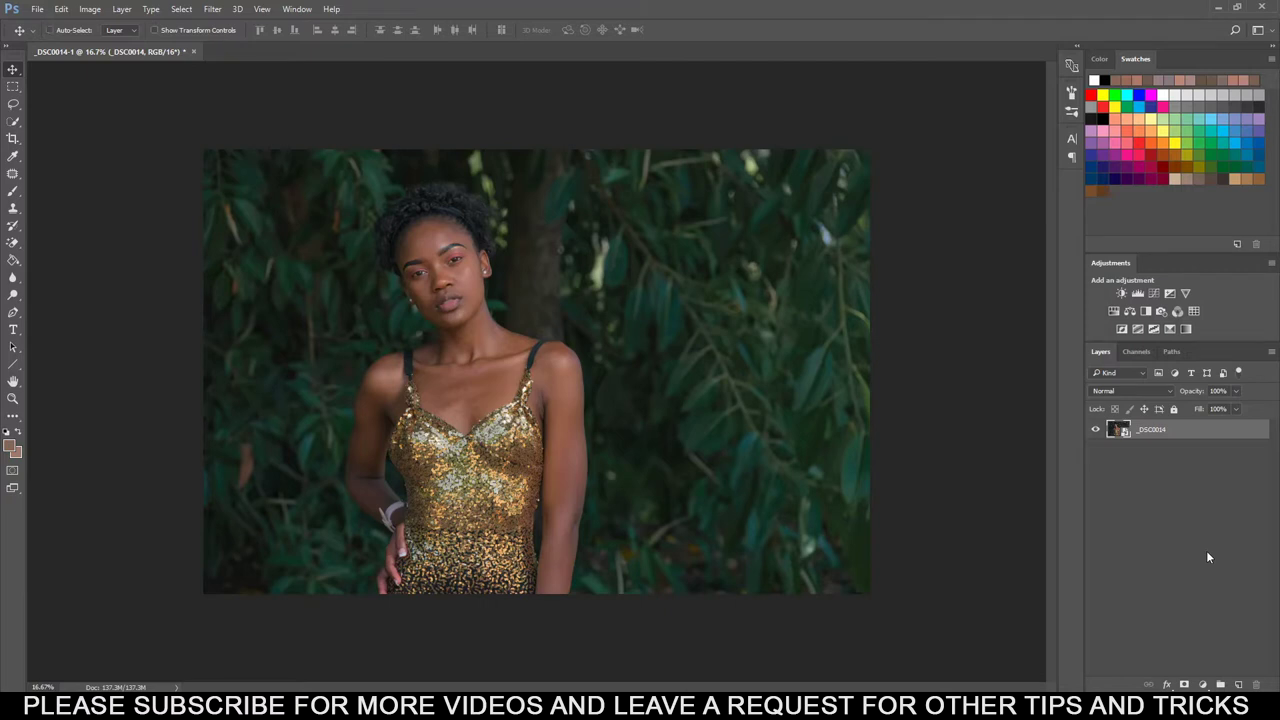
Fit the portrait on screen and set the pasteboard to black, then custom dark green.
{"action": "key", "text": "ctrl+0"}
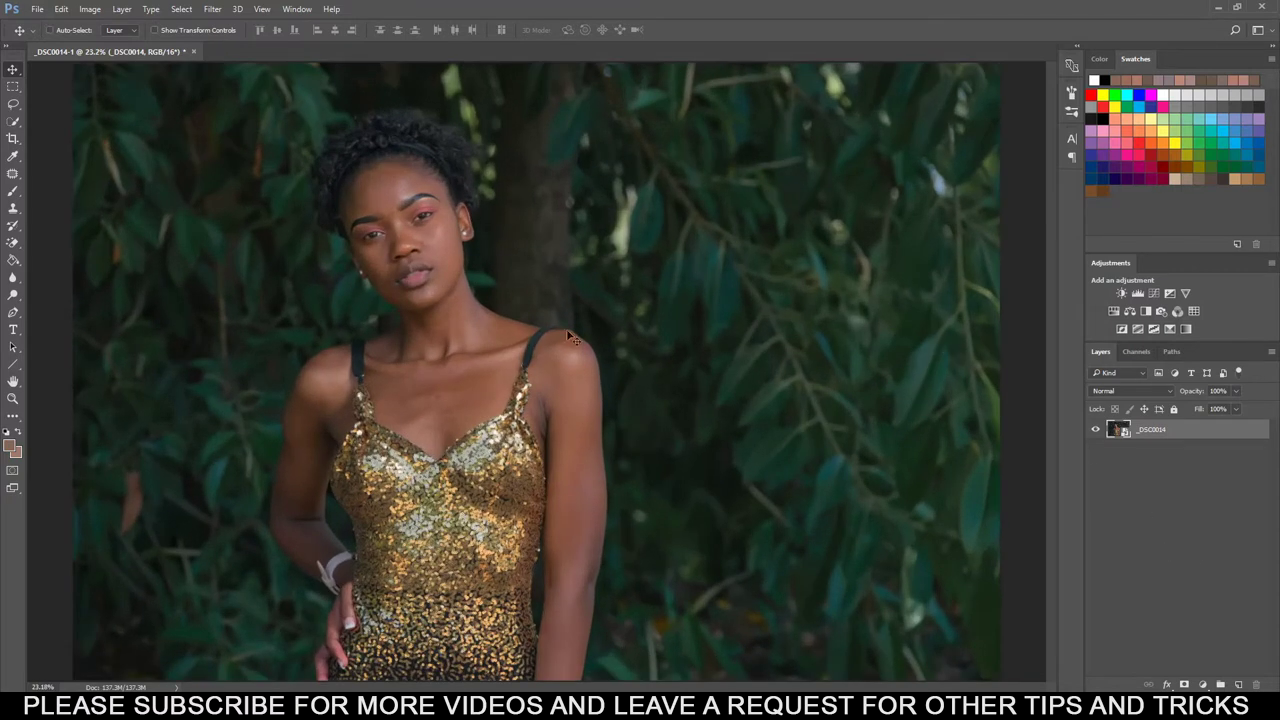
{"action": "right_click", "coordinate": [1031, 438]}
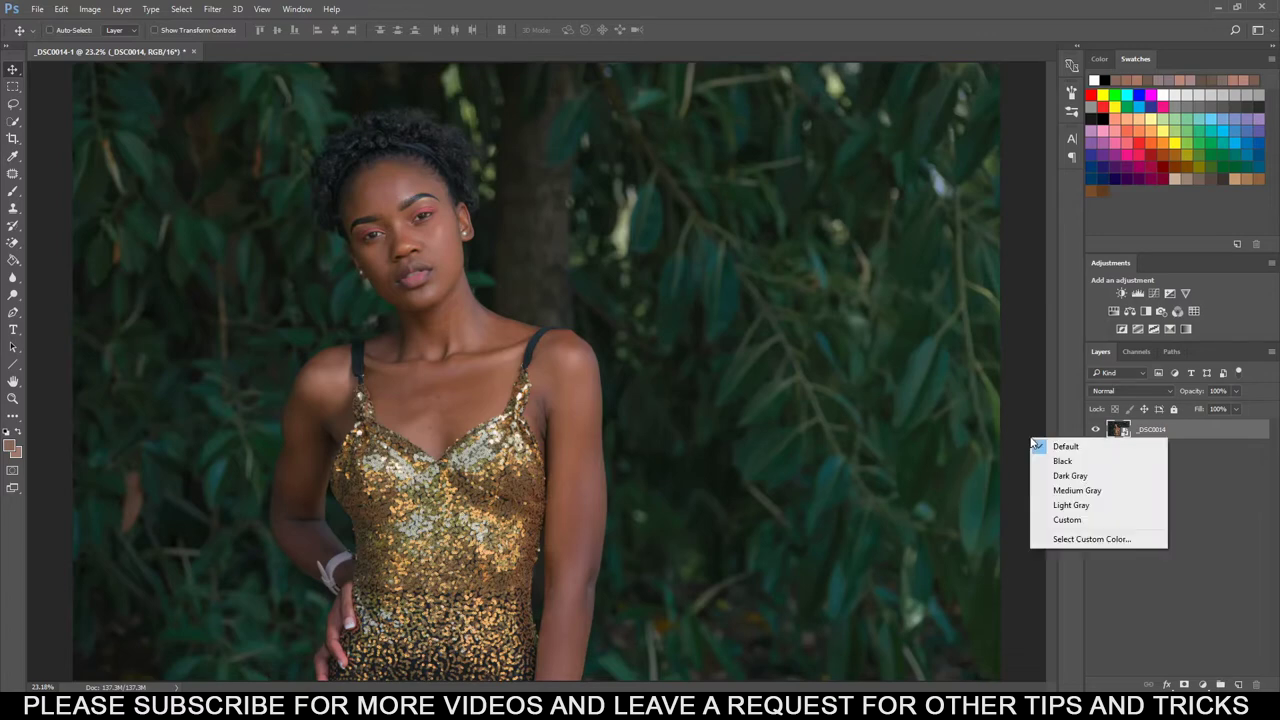
{"action": "right_click", "coordinate": [1016, 406]}
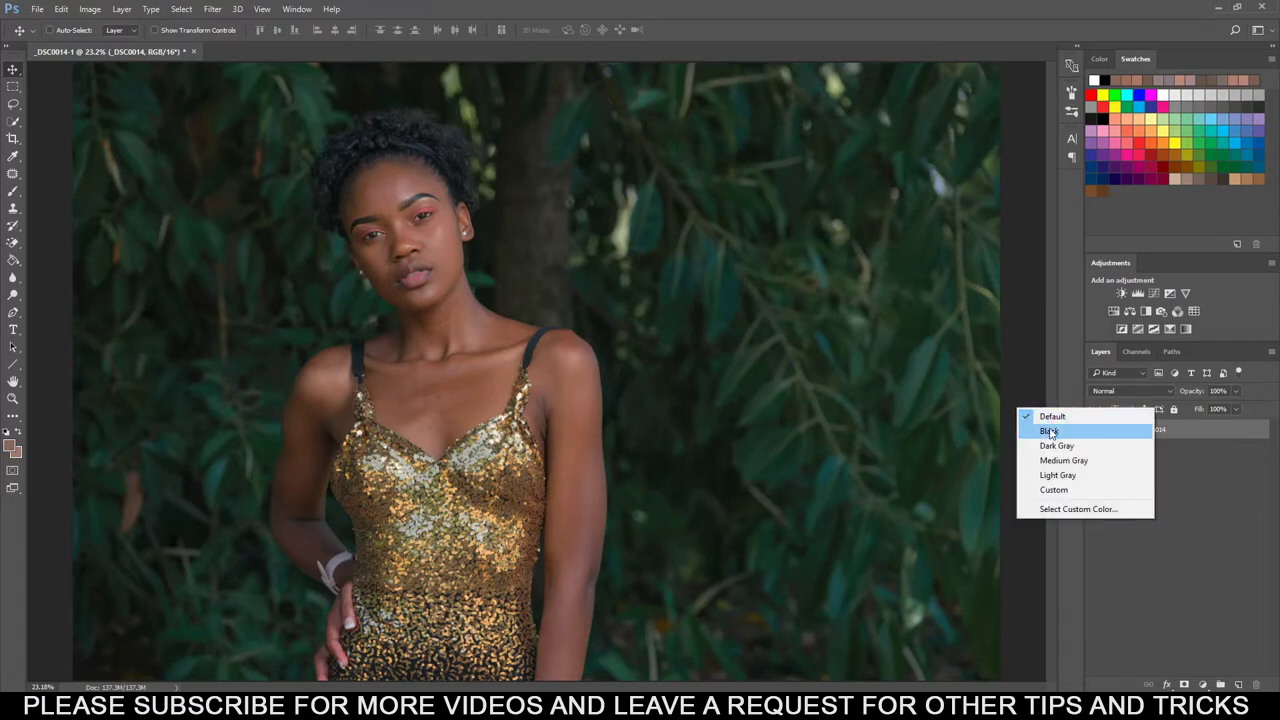
{"action": "left_click", "coordinate": [1050, 431]}
{"action": "right_click", "coordinate": [1021, 379]}
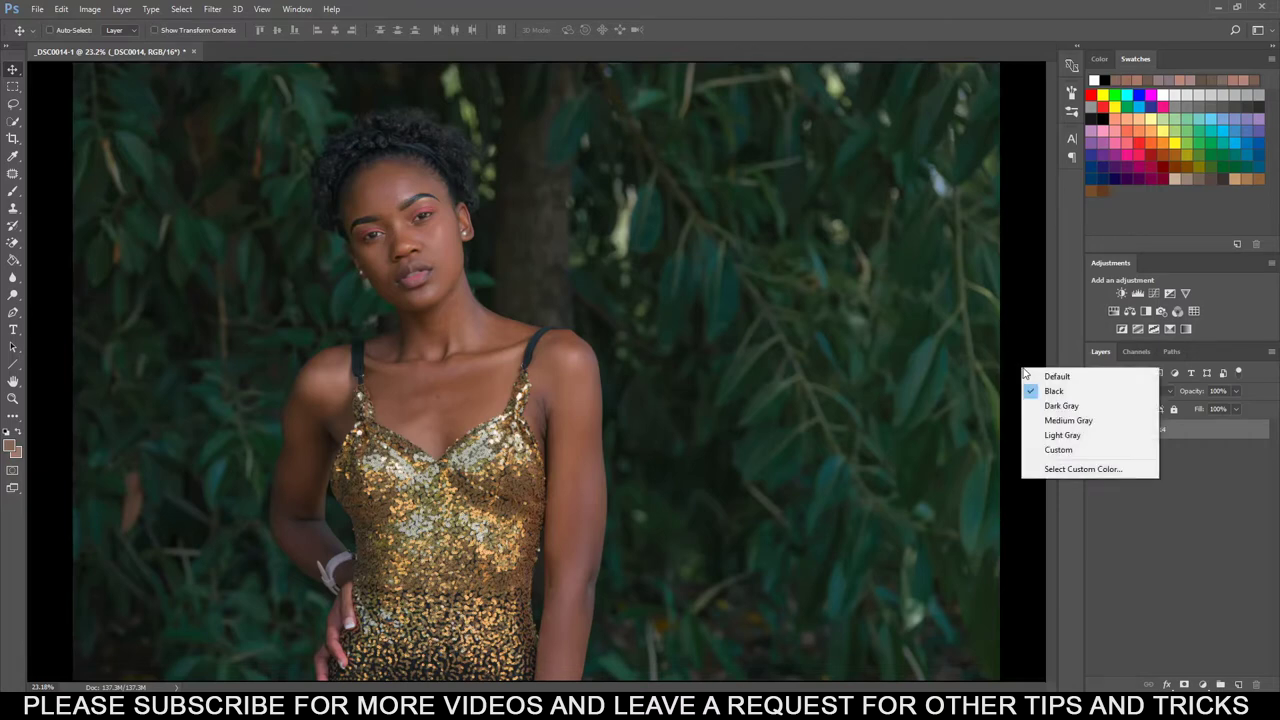
{"action": "left_click", "coordinate": [1052, 451]}
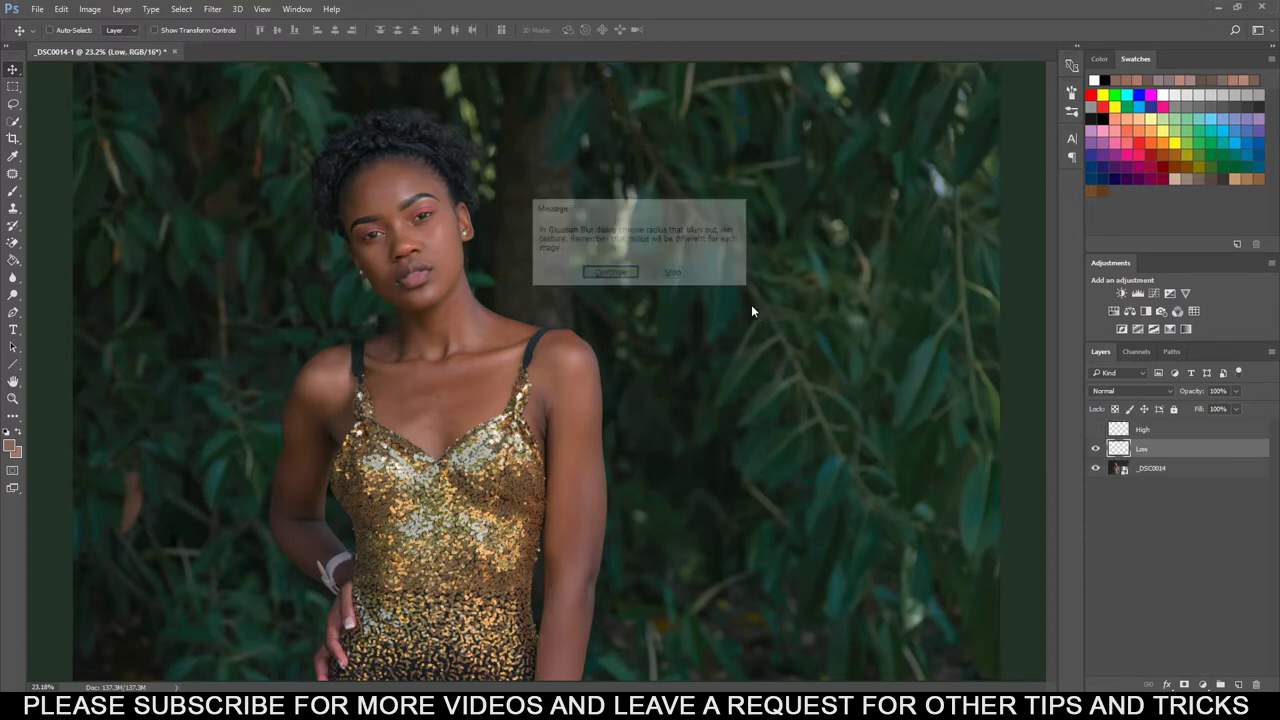
Continue the action and give the Low layer a 6.4-pixel Gaussian Blur, judged at 100%.
{"action": "left_click", "coordinate": [610, 274]}
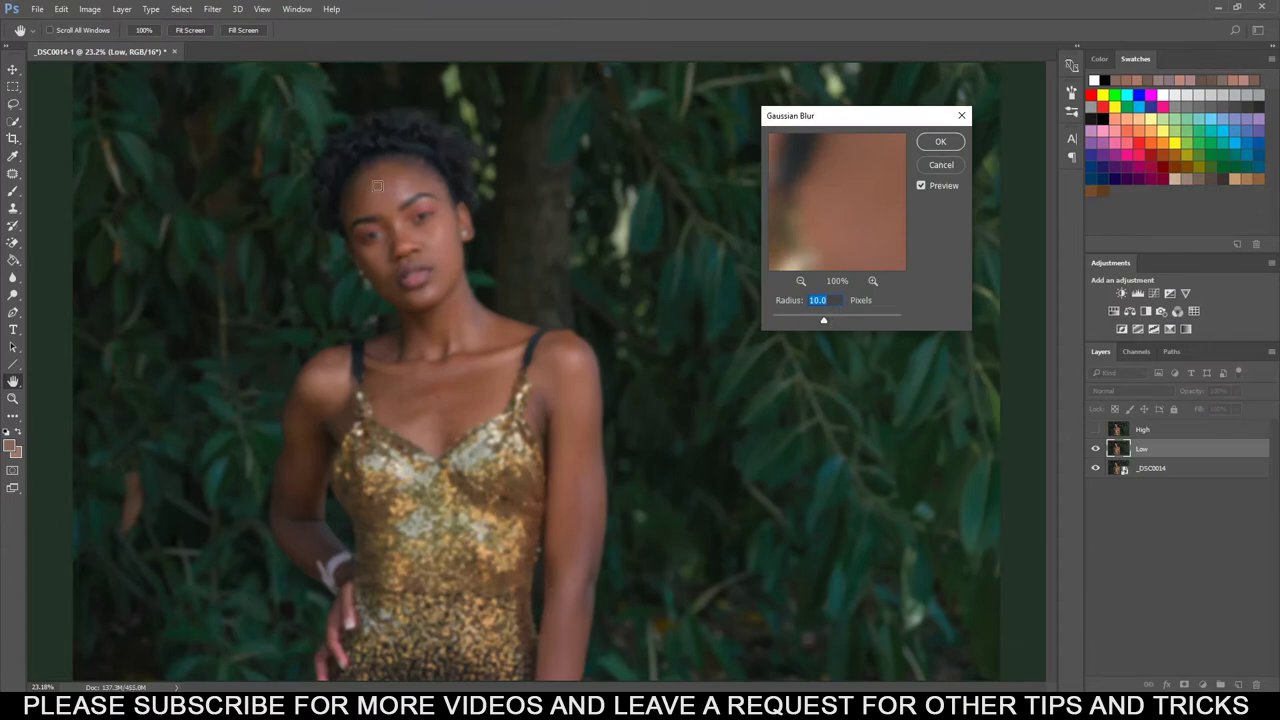
{"action": "key", "text": "ctrl+plus"}
{"action": "key", "text": "ctrl+plus"}
{"action": "key", "text": "ctrl+plus"}
{"action": "key", "text": "ctrl+plus"}
{"action": "key", "text": "ctrl+plus"}
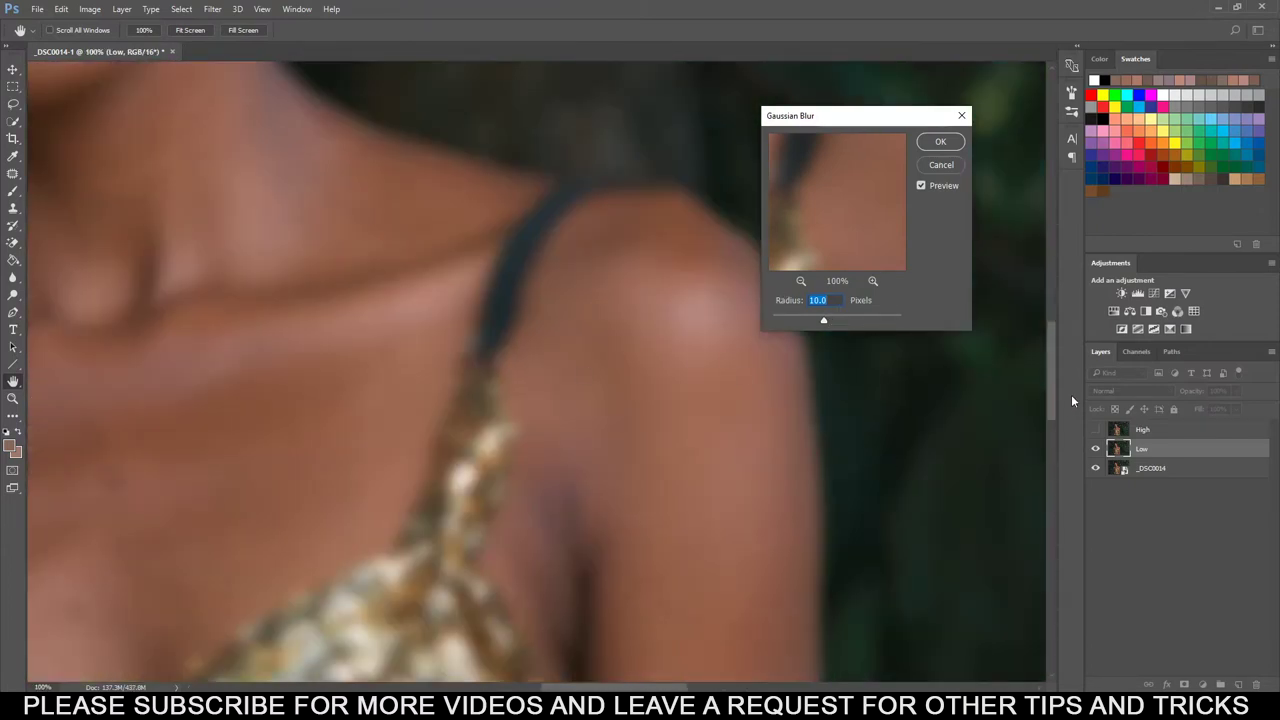
{"action": "scroll", "coordinate": [1050, 368], "scroll_direction": "up", "scroll_amount": 5}
{"action": "scroll", "coordinate": [998, 375], "scroll_direction": "left", "scroll_amount": 3}
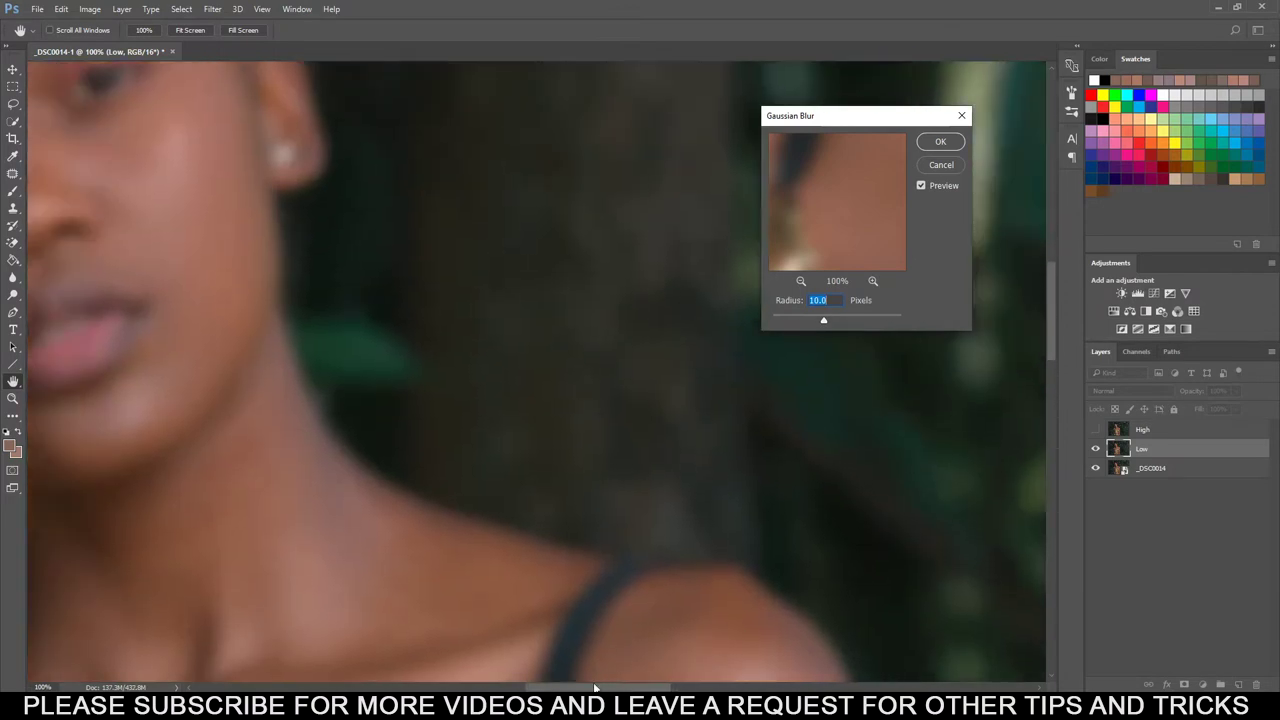
{"action": "scroll", "coordinate": [998, 375], "scroll_direction": "up", "scroll_amount": 3}
{"action": "mouse_move", "coordinate": [806, 321]}
{"action": "left_mouse_down"}
{"action": "mouse_move", "coordinate": [782, 322]}
{"action": "mouse_move", "coordinate": [805, 322]}
{"action": "left_mouse_up"}
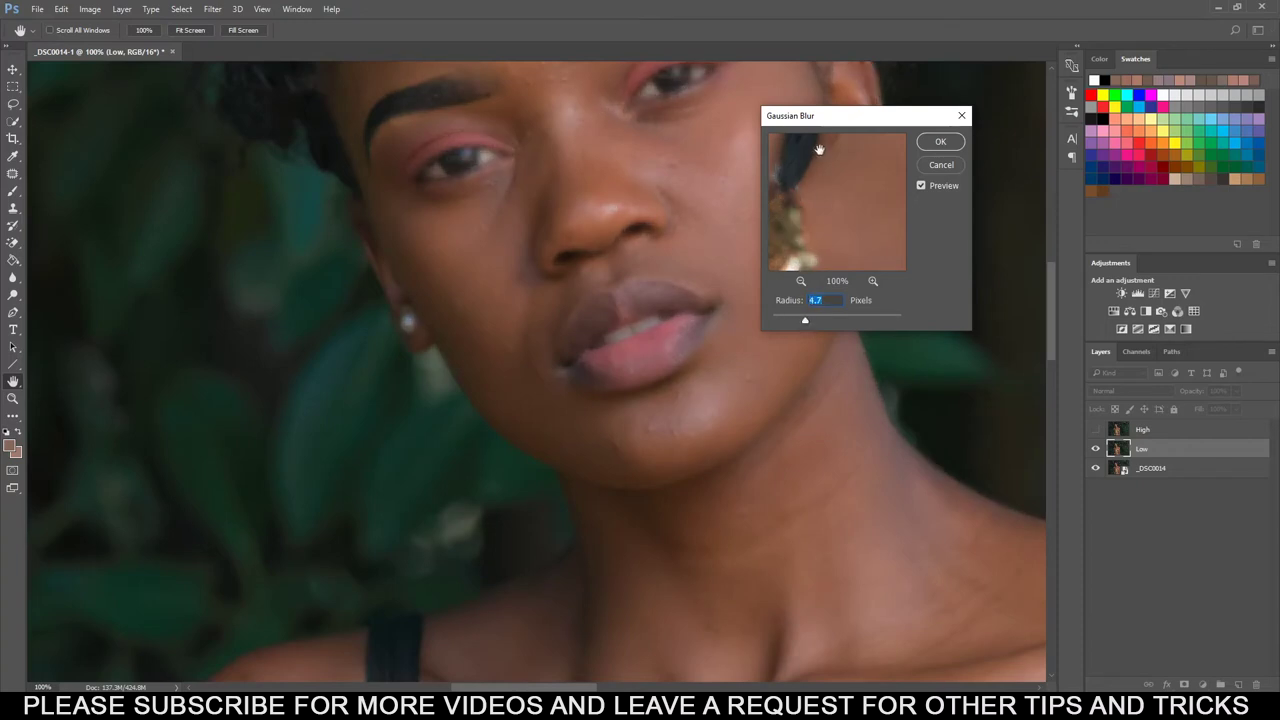
{"action": "left_click_drag", "start_coordinate": [1047, 289], "coordinate": [1050, 244]}
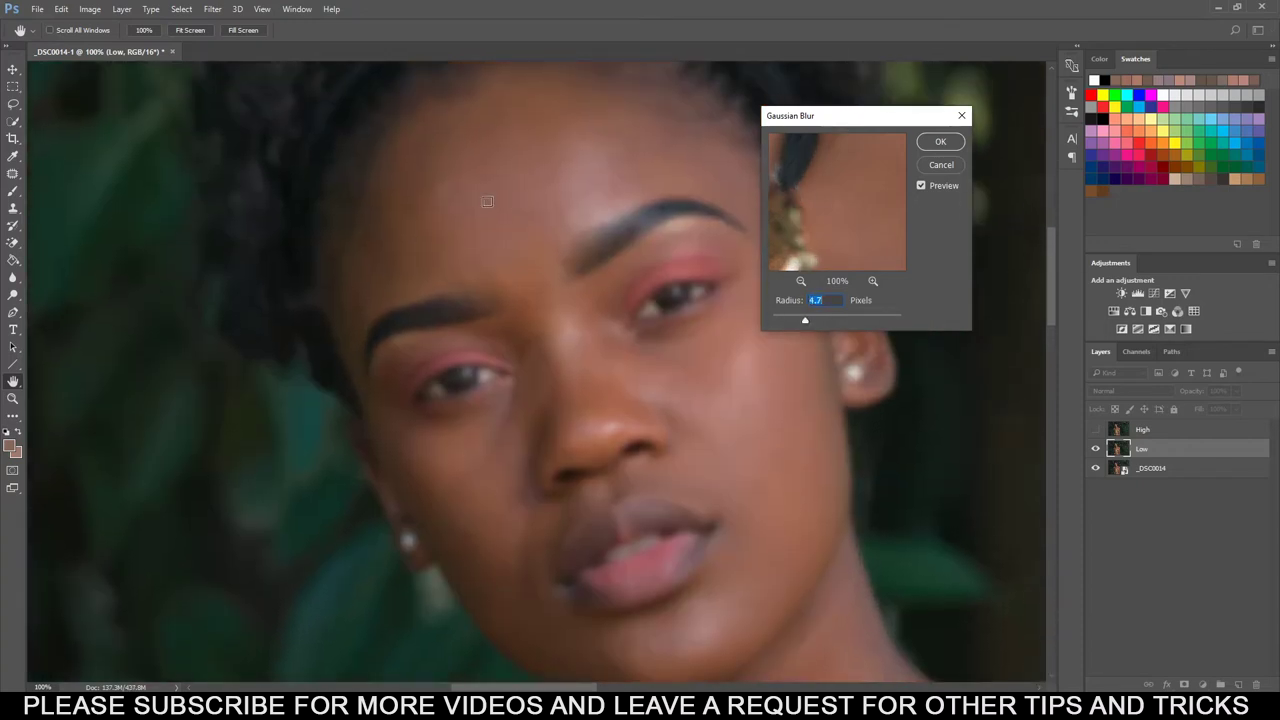
{"action": "left_click_drag", "start_coordinate": [805, 320], "coordinate": [814, 320]}
{"action": "left_click", "coordinate": [940, 142]}
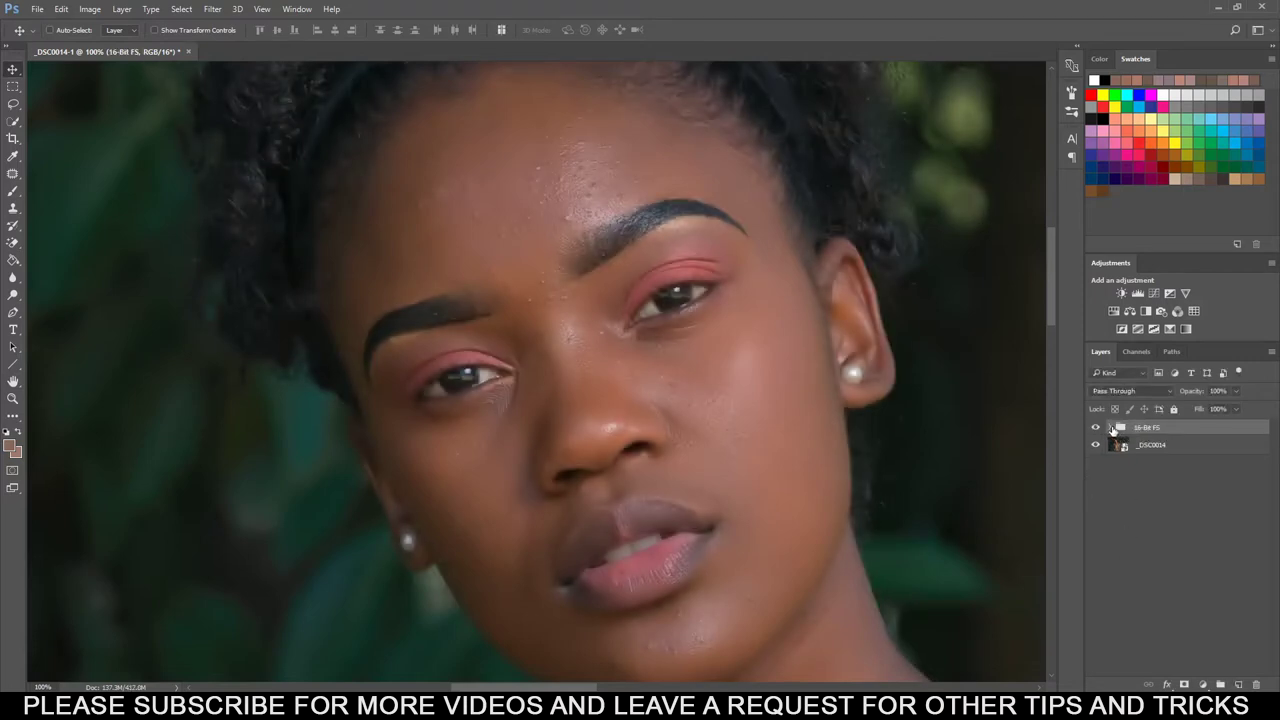
Expand the 16-Bit FS group and select the High layer.
{"action": "left_click", "coordinate": [1111, 428]}
{"action": "key", "text": "ctrl+0"}
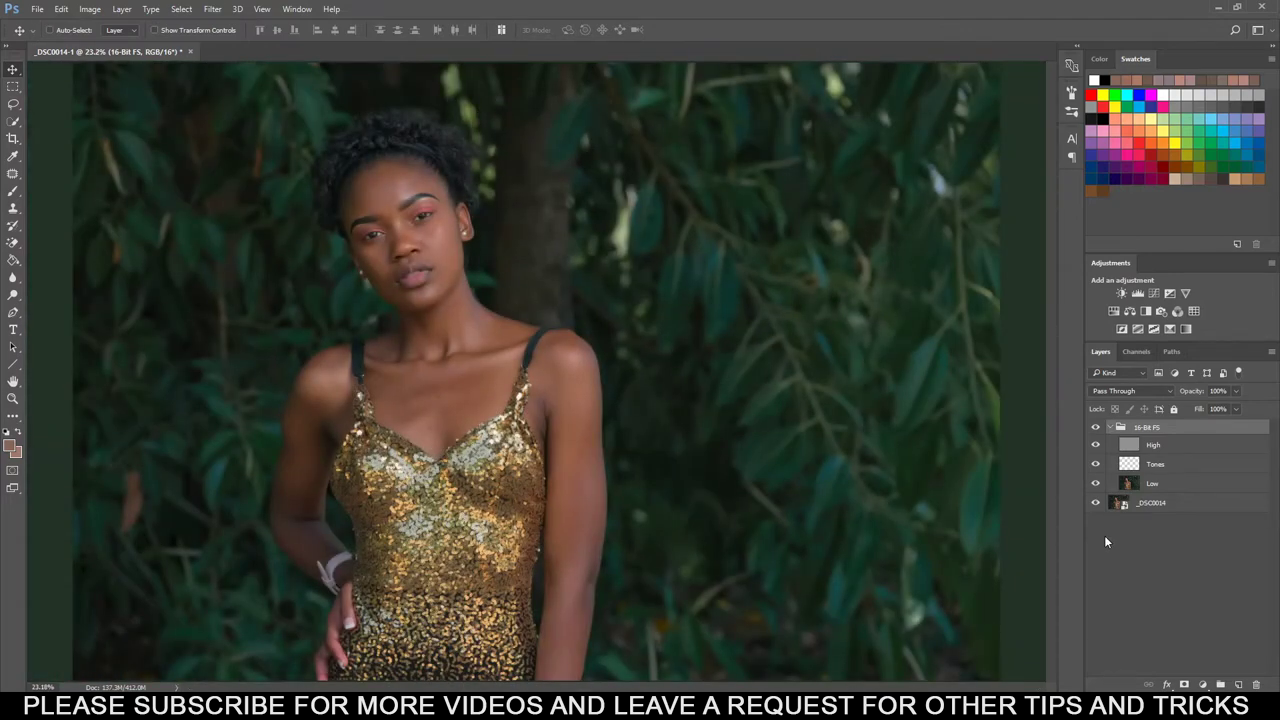
{"action": "left_click", "coordinate": [1190, 450]}
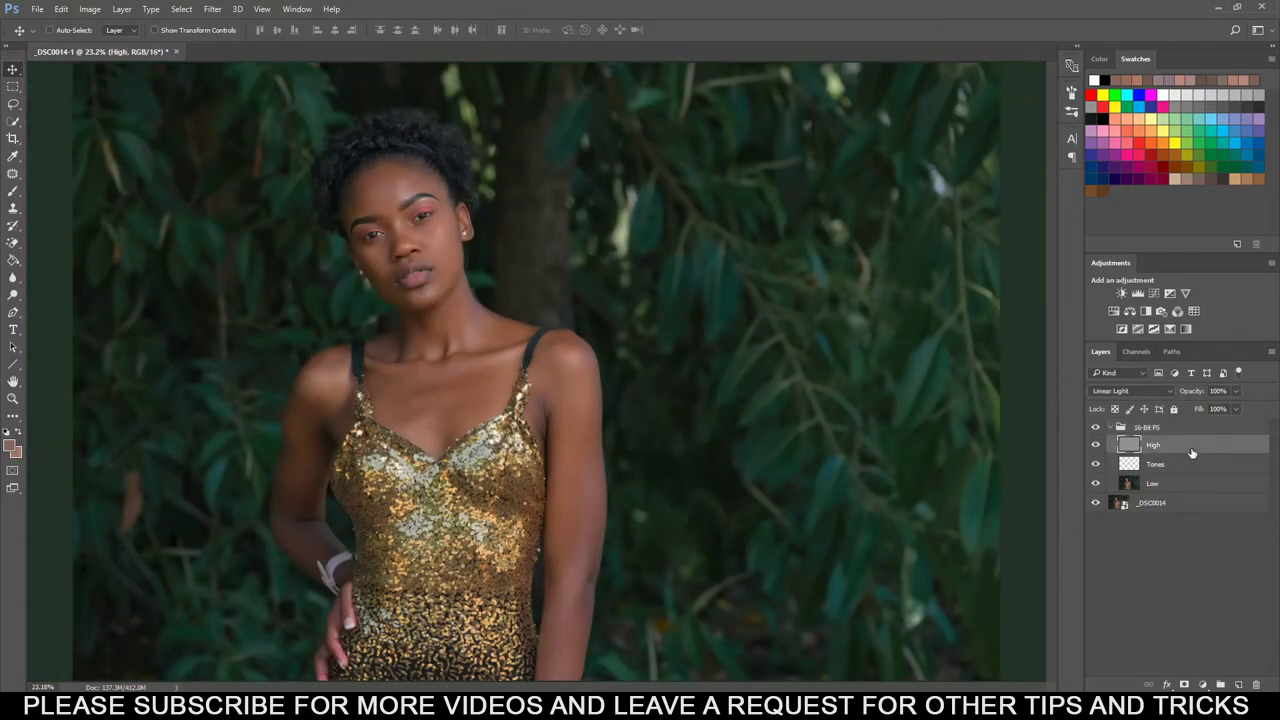
Zoom in and centre the face, settling at 66.7%.
{"action": "key", "text": "ctrl+plus"}
{"action": "key", "text": "ctrl+plus"}
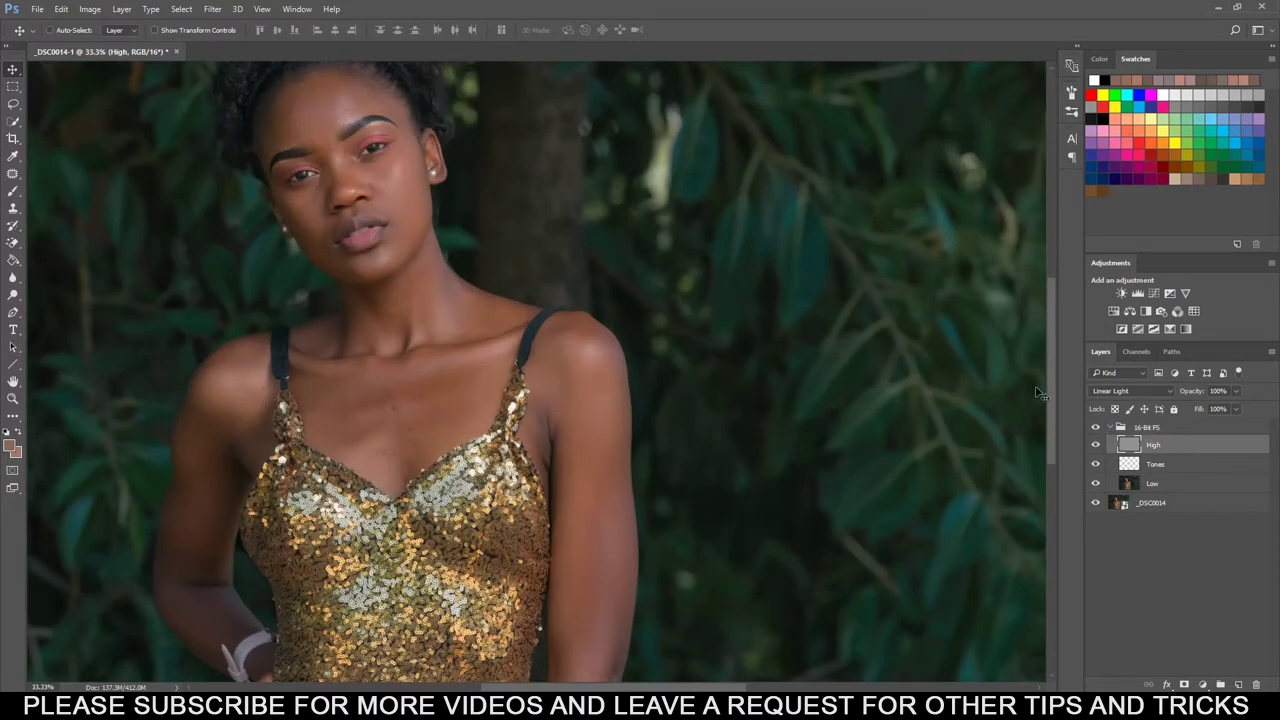
{"action": "scroll", "coordinate": [1047, 352], "scroll_direction": "up", "scroll_amount": 2}
{"action": "key", "text": "ctrl+plus"}
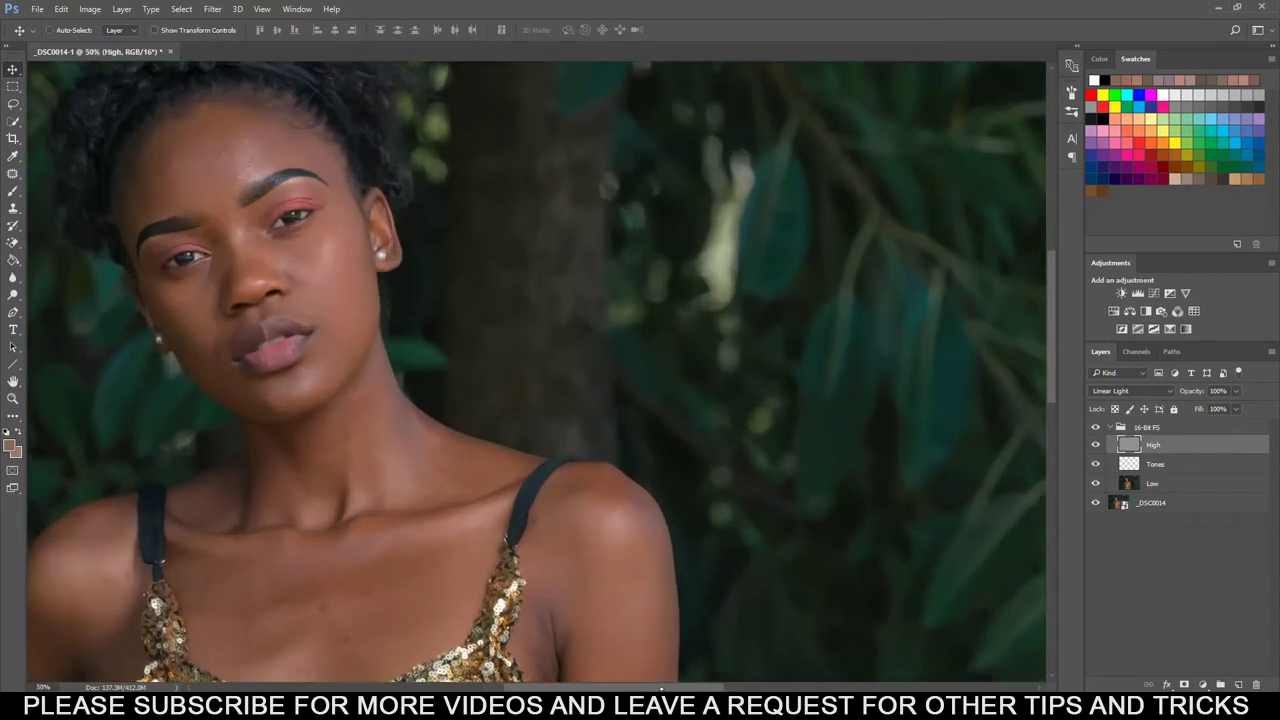
{"action": "left_click_drag", "start_coordinate": [663, 690], "coordinate": [605, 688]}
{"action": "scroll", "coordinate": [1050, 340], "scroll_direction": "up", "scroll_amount": 2}
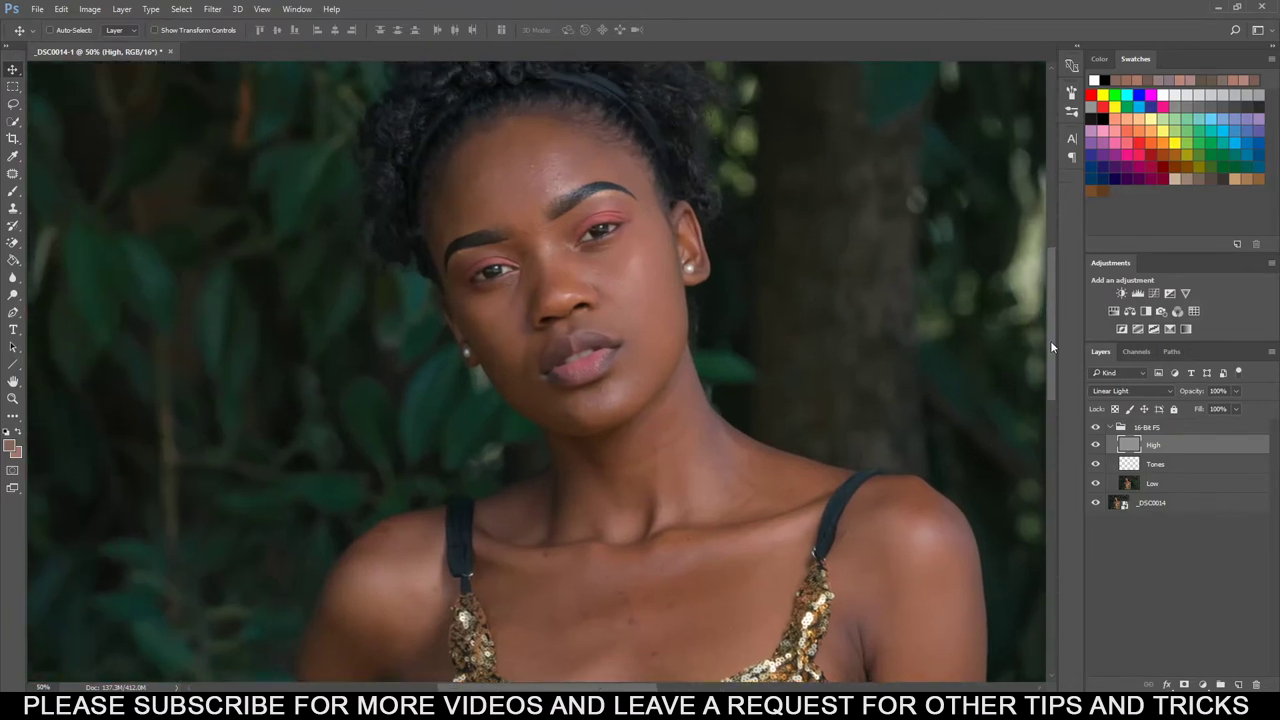
{"action": "key", "text": "ctrl+plus"}
{"action": "key", "text": "ctrl+plus"}
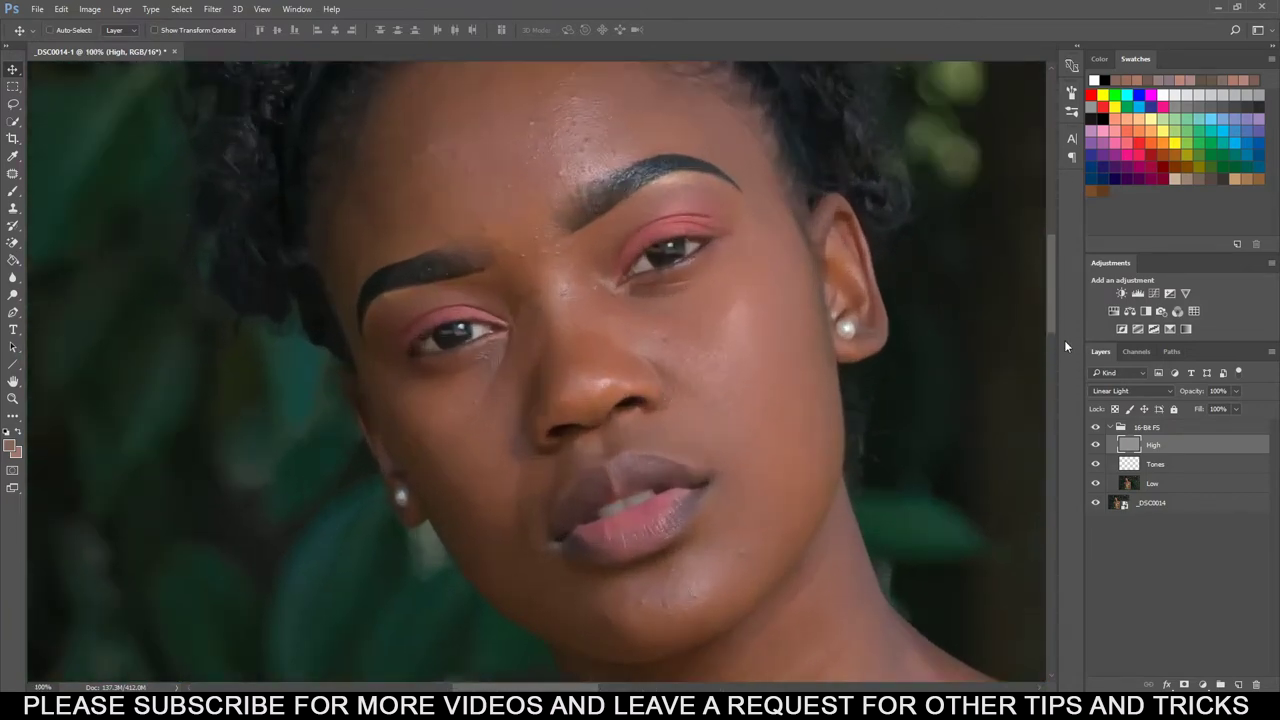
{"action": "key", "text": "ctrl+minus"}
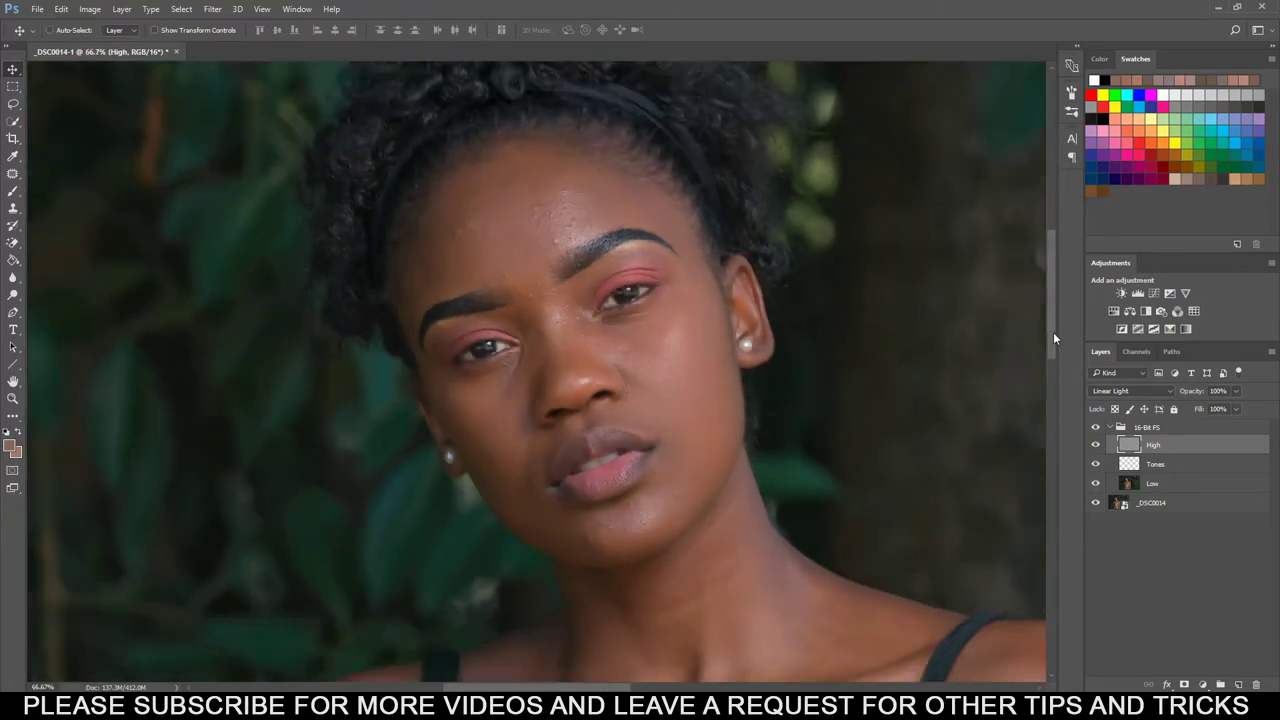
Add a Curves 1 check layer with a steepened curve to exaggerate skin flaws.
{"action": "left_click", "coordinate": [1153, 294]}
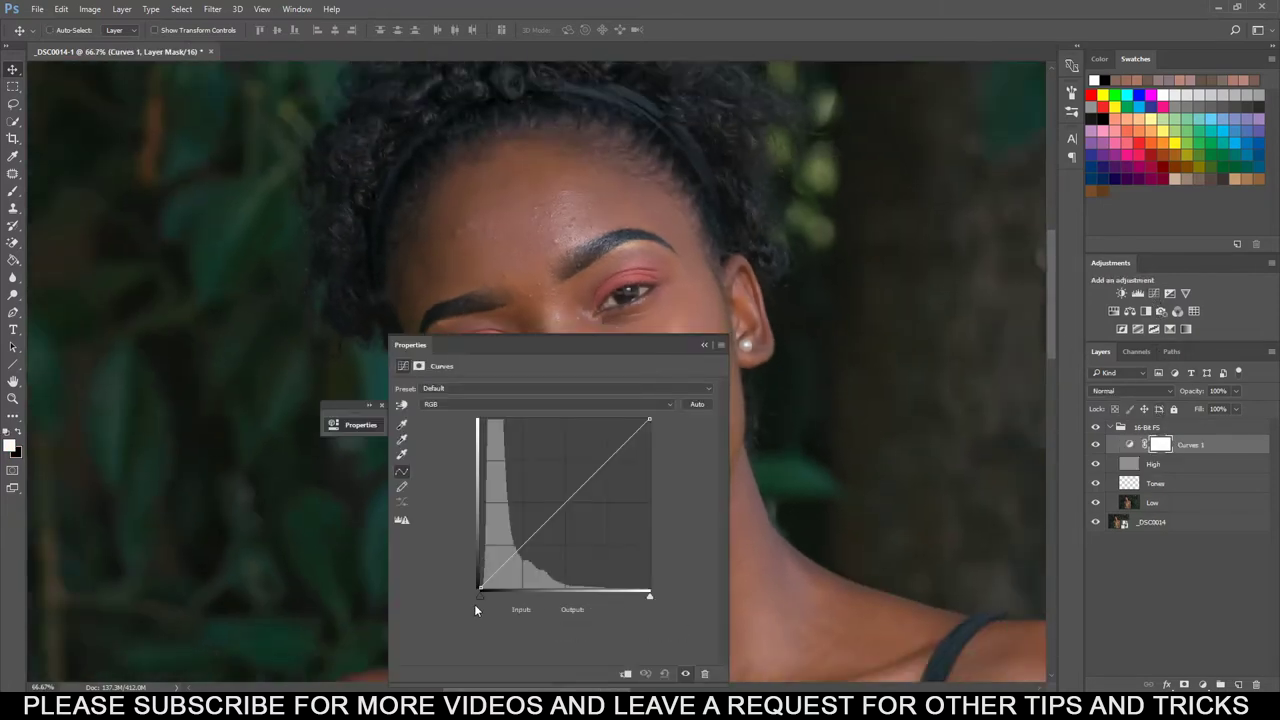
{"action": "left_click", "coordinate": [481, 594]}
{"action": "left_click_drag", "start_coordinate": [480, 596], "coordinate": [582, 605]}
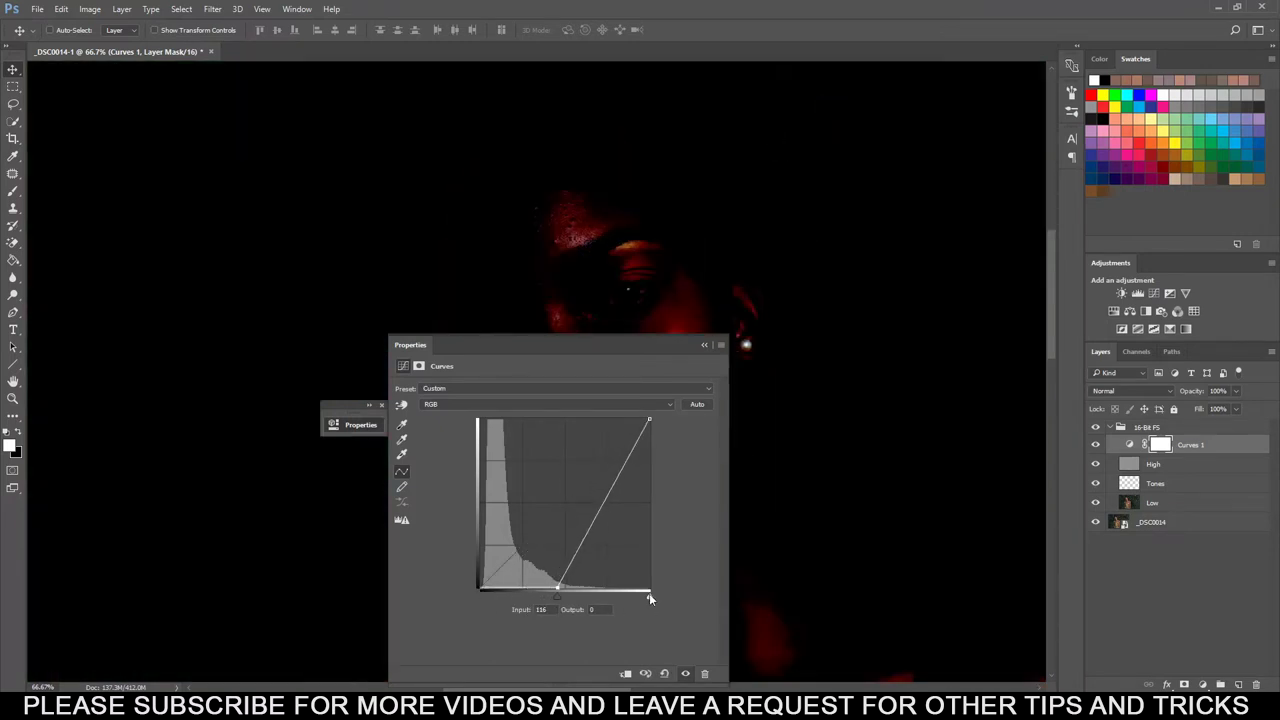
{"action": "left_click_drag", "start_coordinate": [650, 598], "coordinate": [573, 605]}
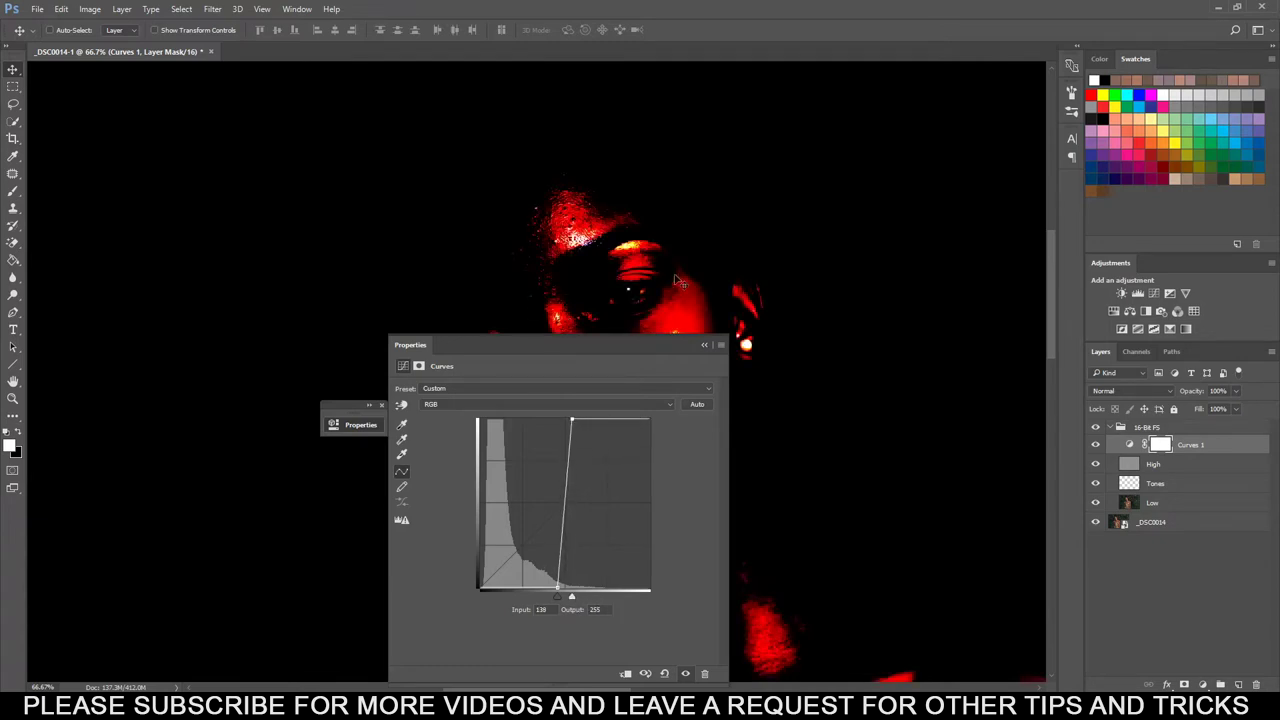
Set the High layer's blend mode to Normal and move the Properties panel aside.
{"action": "left_click", "coordinate": [1184, 466]}
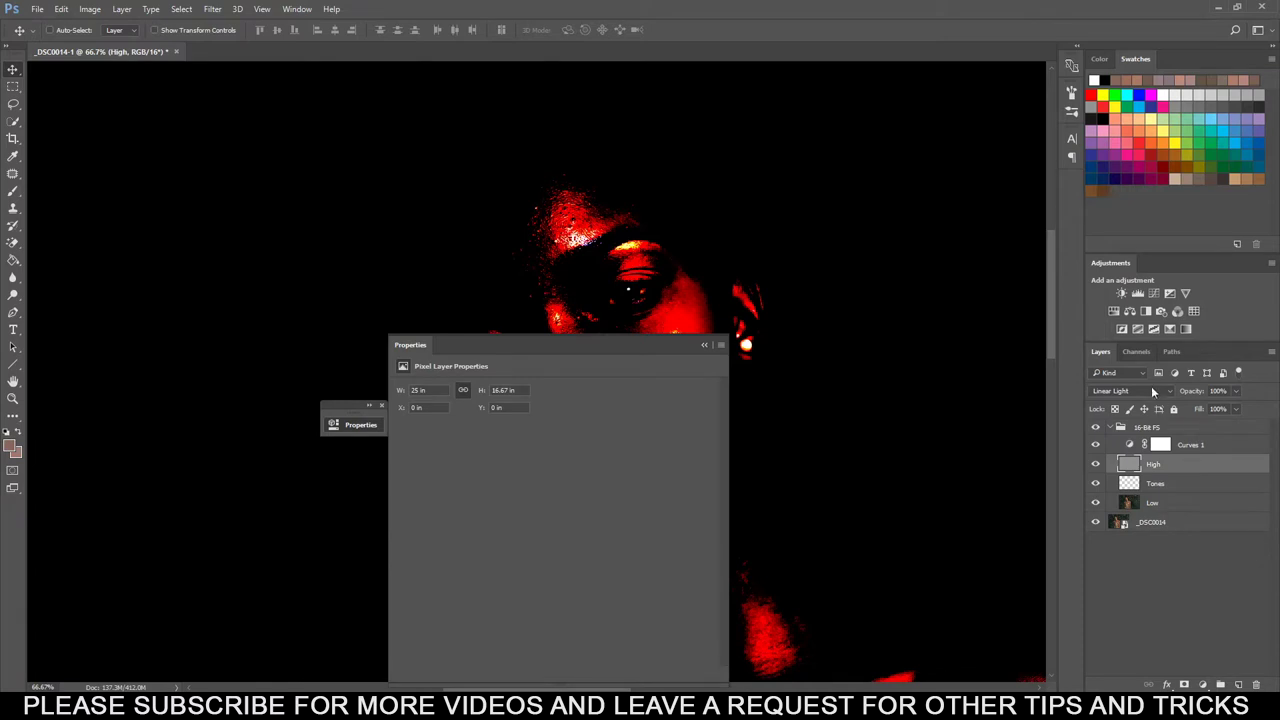
{"action": "left_click", "coordinate": [1144, 391]}
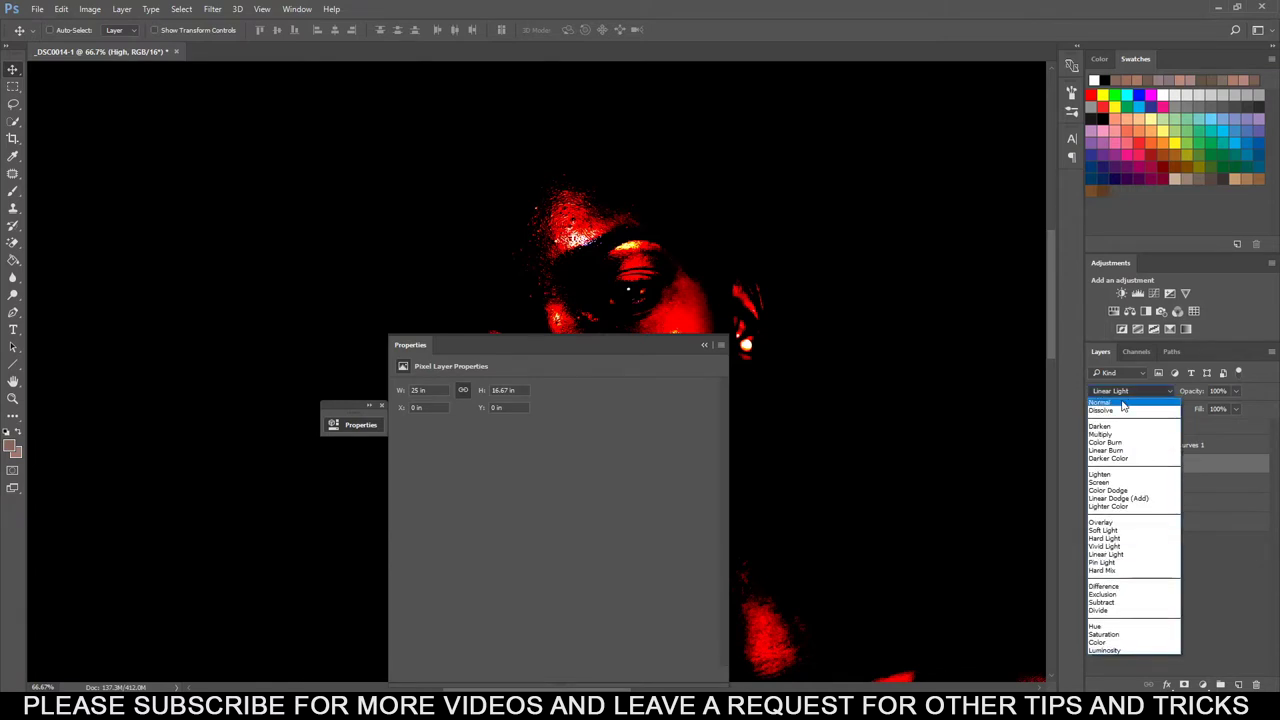
{"action": "left_click", "coordinate": [1144, 402]}
{"action": "left_click_drag", "start_coordinate": [634, 344], "coordinate": [277, 214]}
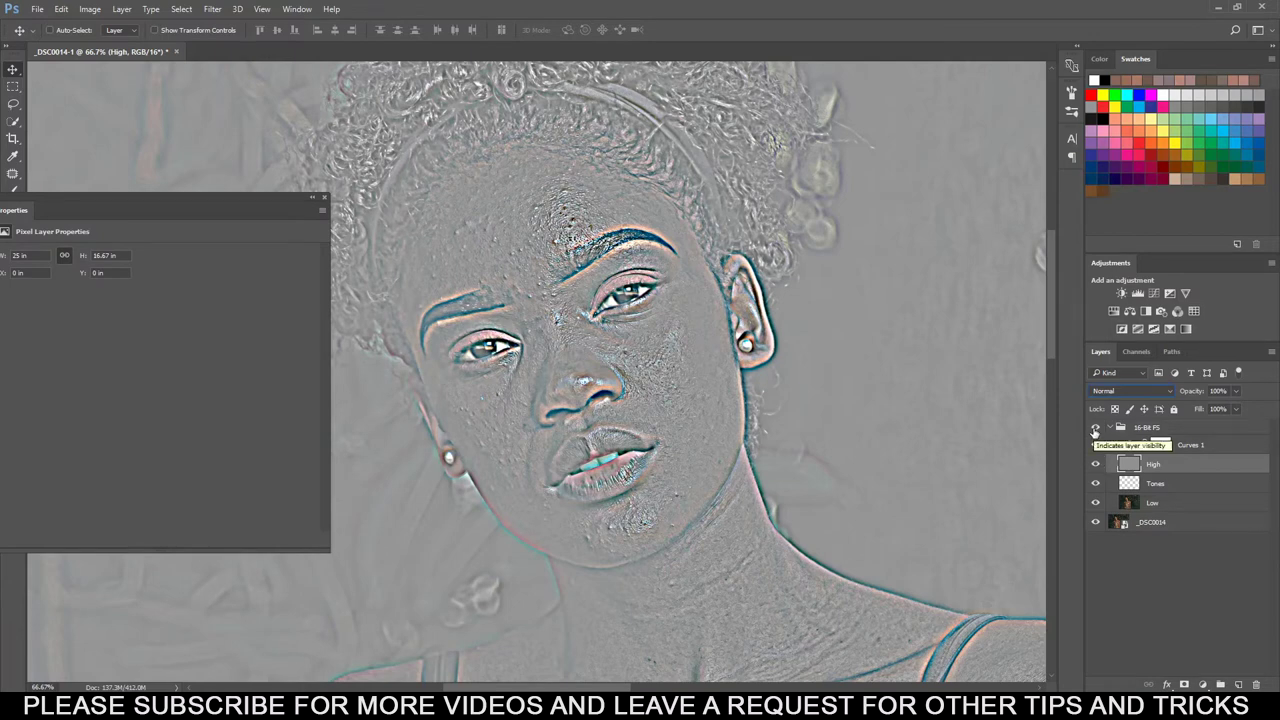
Toggle the 16-Bit FS group's visibility repeatedly to compare the portrait with and without it.
{"action": "left_click", "coordinate": [1095, 429]}
{"action": "left_click", "coordinate": [1095, 429]}
{"action": "left_click", "coordinate": [1095, 429]}
{"action": "left_click", "coordinate": [1095, 429]}
{"action": "left_click", "coordinate": [1095, 429]}
{"action": "left_click", "coordinate": [1095, 429]}
{"action": "left_click", "coordinate": [1095, 429]}
{"action": "left_click", "coordinate": [1095, 429]}
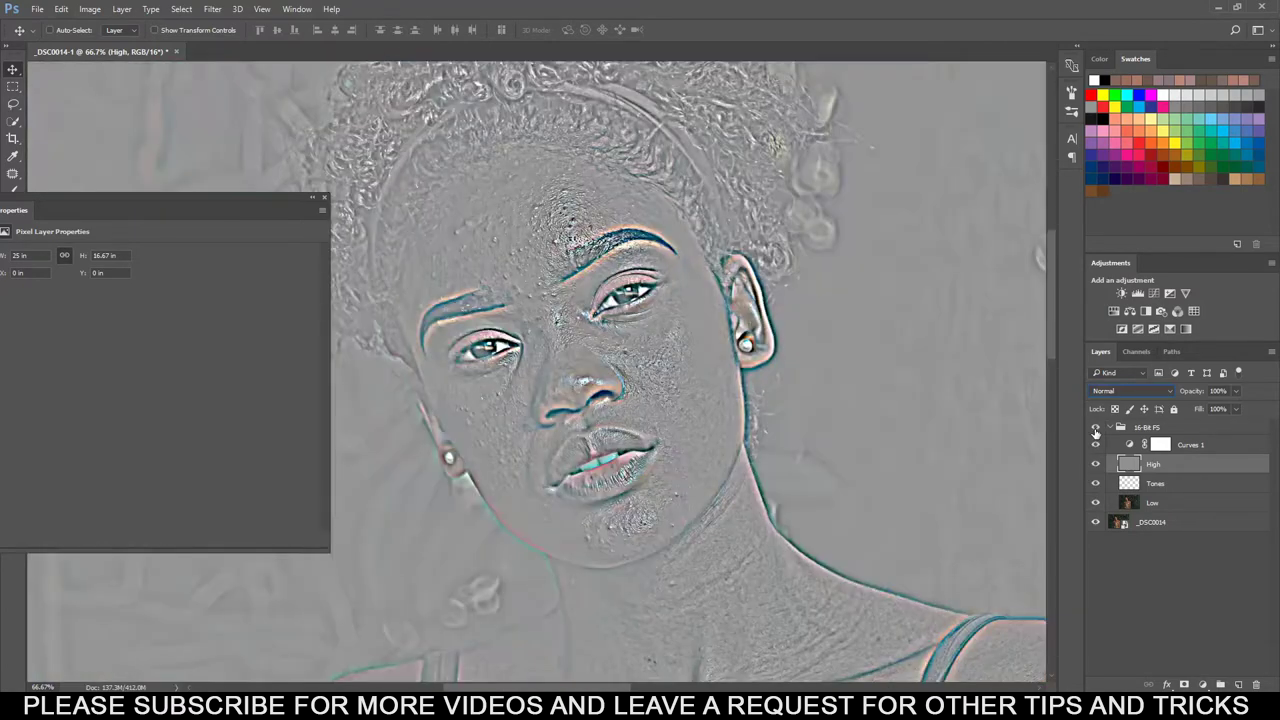
{"action": "key", "text": "s"}
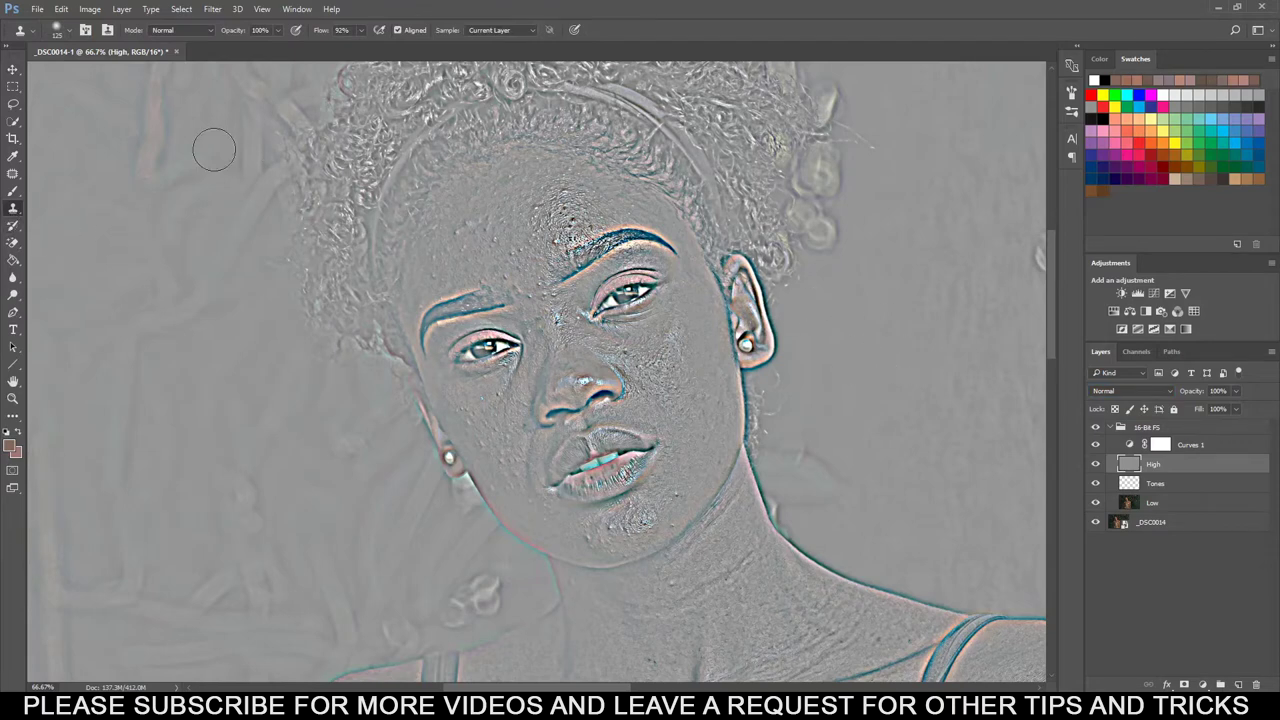
Choose the Clone Stamp at 100% zoom with a smaller brush.
{"action": "left_click", "coordinate": [12, 175]}
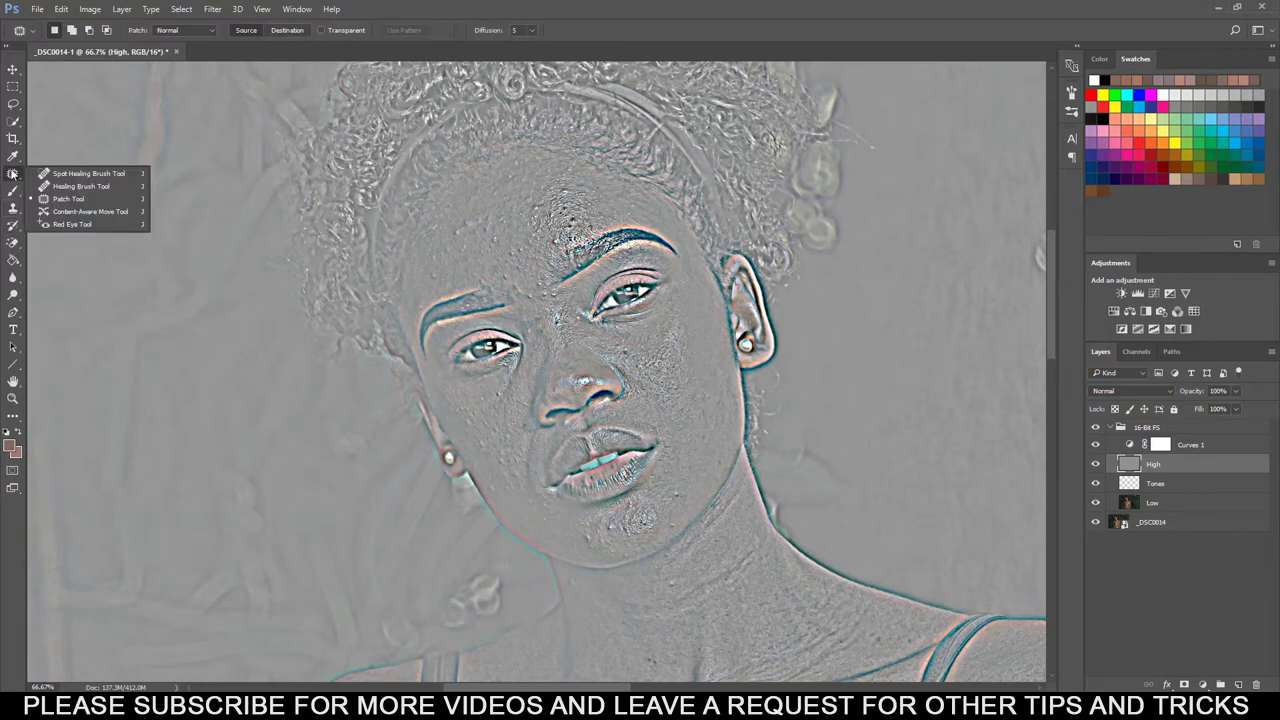
{"action": "left_click", "coordinate": [68, 199]}
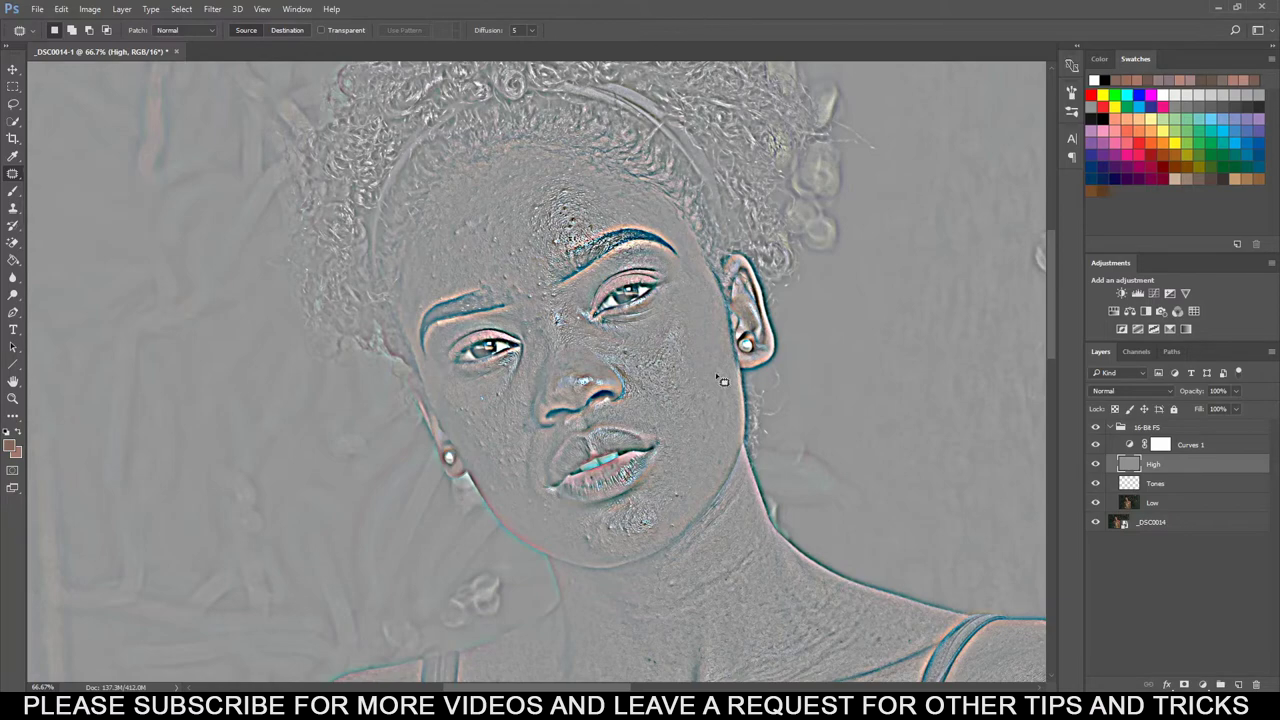
{"action": "key", "text": "ctrl+plus"}
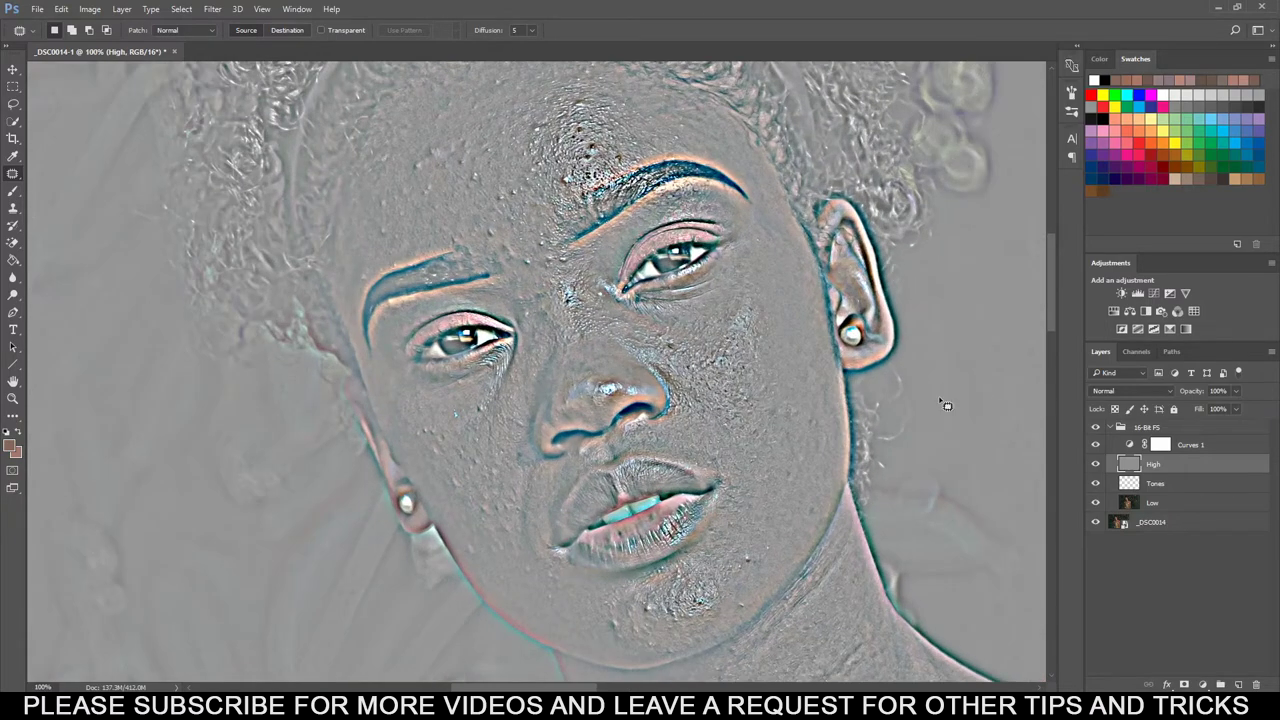
{"action": "left_click", "coordinate": [12, 208]}
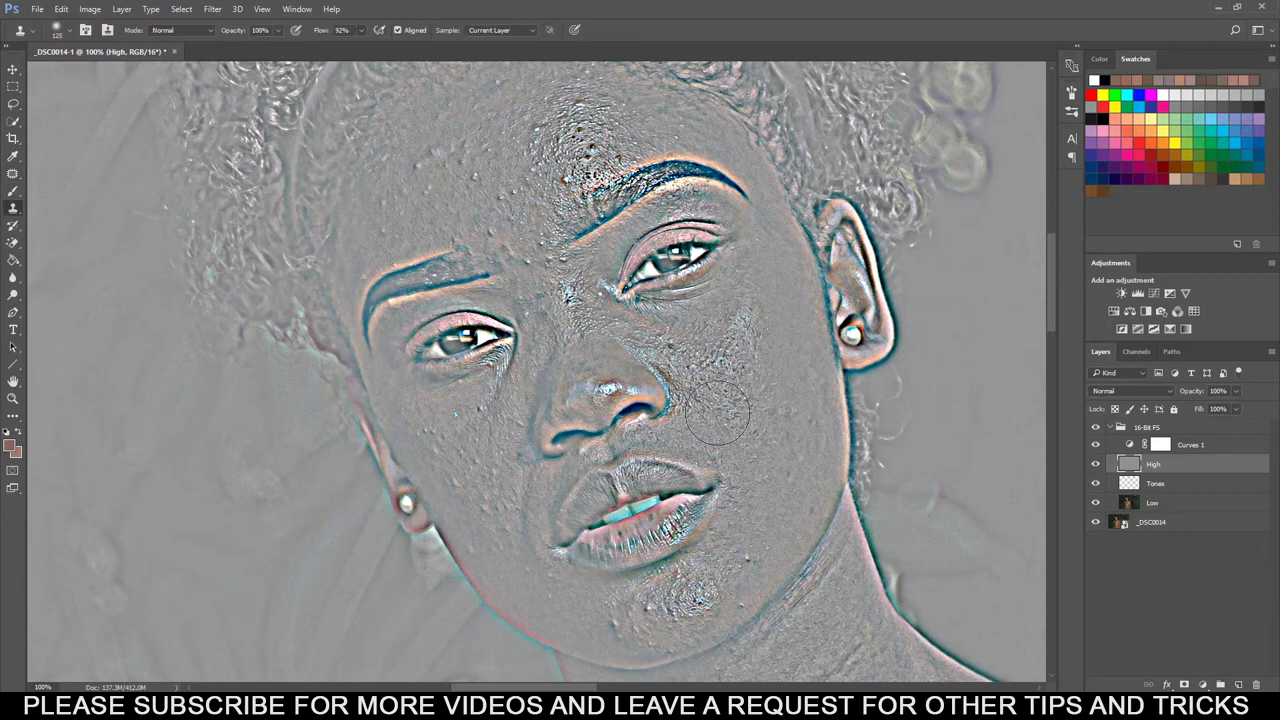
{"action": "key", "text": "bracketleft"}
{"action": "key", "text": "bracketleft"}
{"action": "key", "text": "bracketleft"}
{"action": "key", "text": "bracketleft"}
{"action": "key", "text": "bracketleft"}
{"action": "key", "text": "bracketleft"}
{"action": "left_click_drag", "start_coordinate": [1050, 296], "coordinate": [1062, 313]}
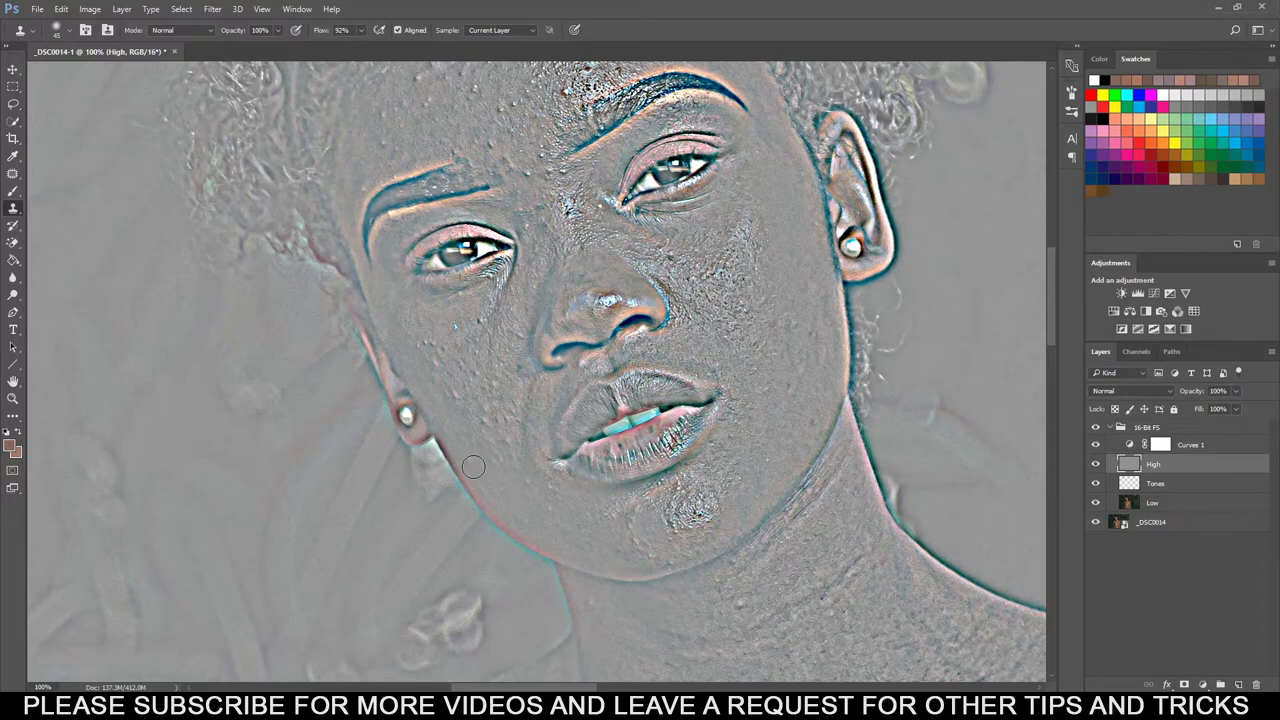
{"action": "scroll", "coordinate": [673, 318], "scroll_direction": "up", "scroll_amount": 2}
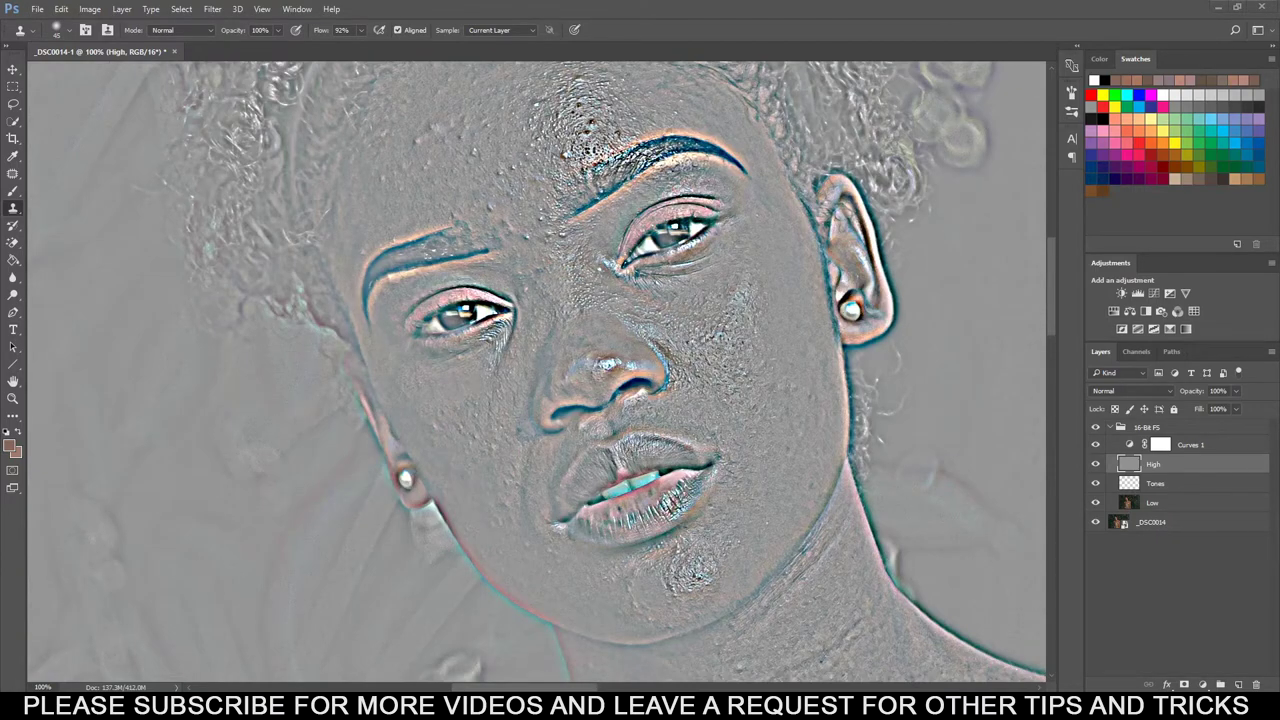
{"action": "scroll", "coordinate": [645, 409], "scroll_direction": "down", "scroll_amount": 10}
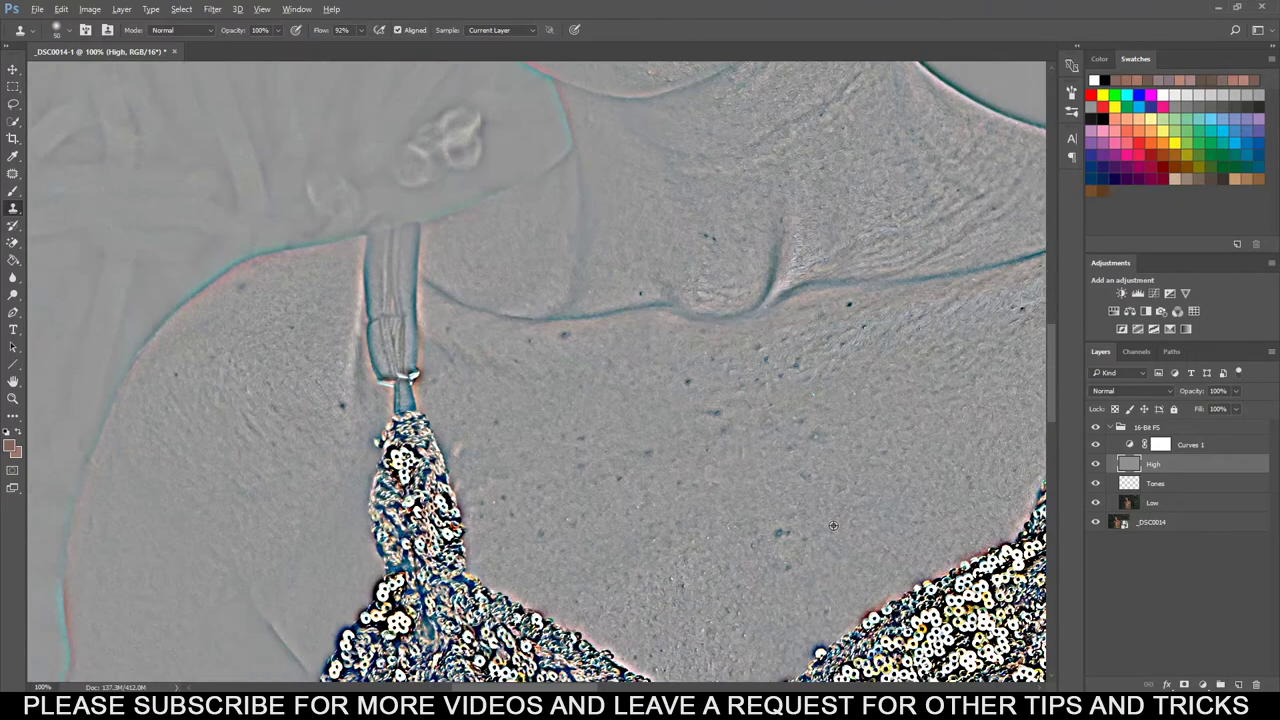
Clone out the dark chest spots and the wrinkles beside the strap.
{"action": "left_click", "coordinate": [645, 409], "text": "alt"}
{"action": "left_click", "coordinate": [714, 412]}
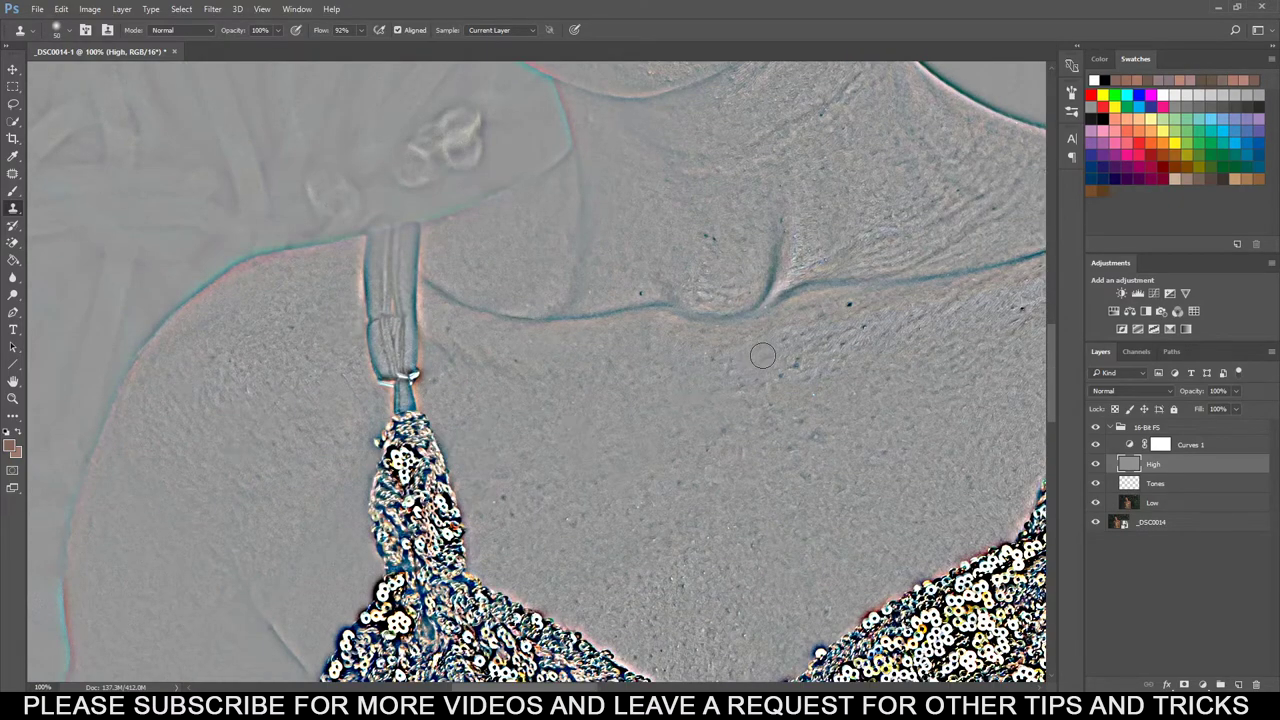
{"action": "scroll", "coordinate": [260, 430], "scroll_direction": "down", "scroll_amount": 3}
{"action": "scroll", "coordinate": [788, 405], "scroll_direction": "left", "scroll_amount": 4}
{"action": "left_click", "coordinate": [788, 405], "text": "alt"}
{"action": "left_click_drag", "start_coordinate": [705, 378], "coordinate": [692, 505]}
{"action": "left_click", "coordinate": [351, 216]}
{"action": "scroll", "coordinate": [540, 290], "scroll_direction": "up", "scroll_amount": 3}
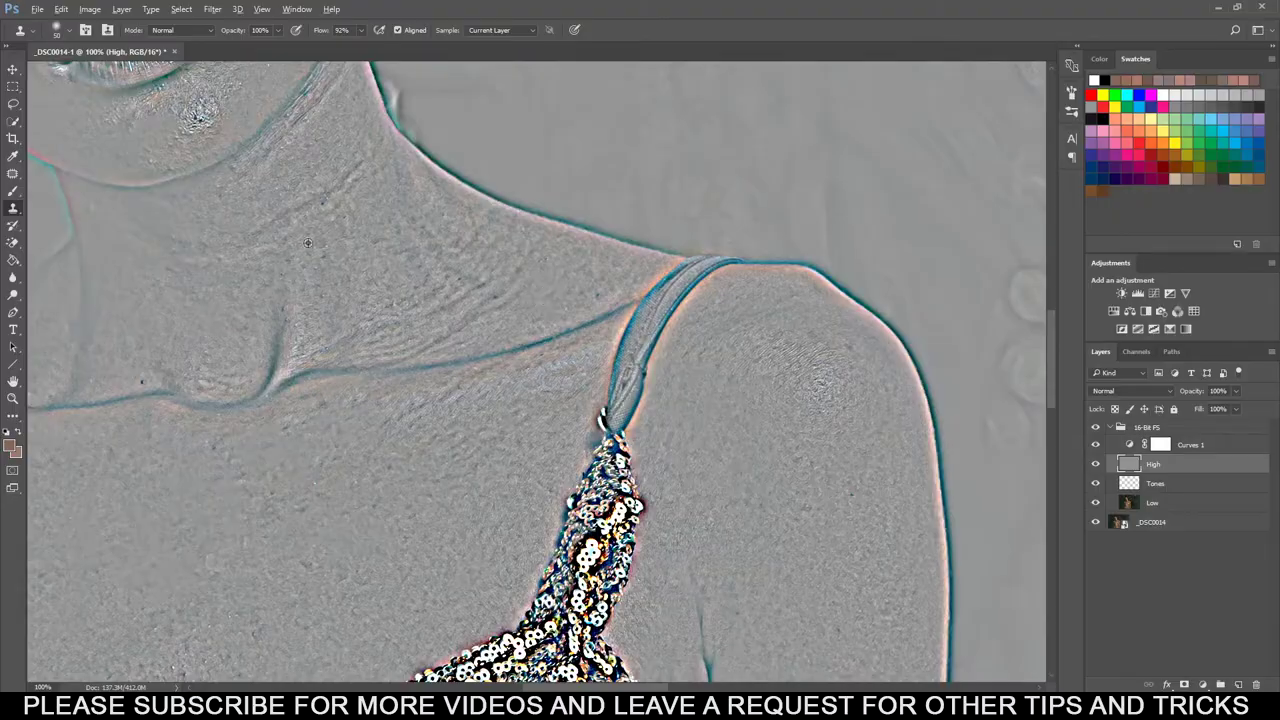
{"action": "scroll", "coordinate": [138, 385], "scroll_direction": "down", "scroll_amount": 10}
{"action": "scroll", "coordinate": [851, 395], "scroll_direction": "up", "scroll_amount": 5}
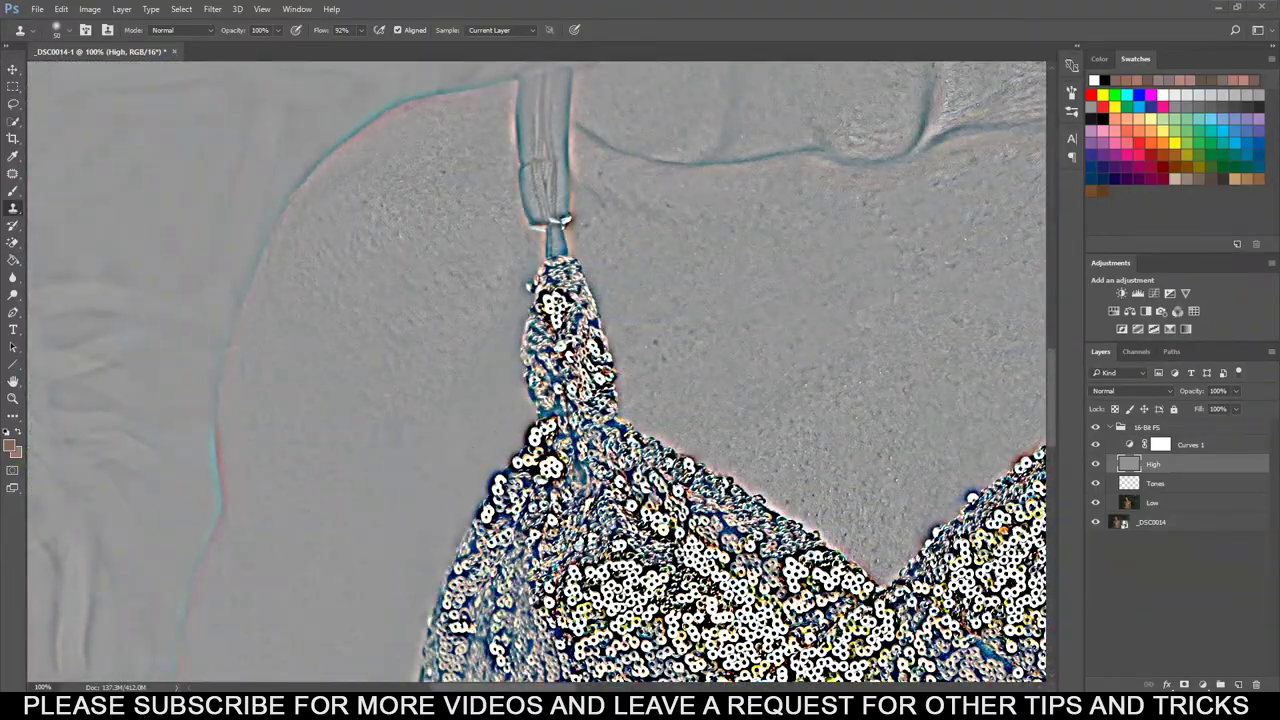
{"action": "scroll", "coordinate": [540, 370], "scroll_direction": "right", "scroll_amount": 5}
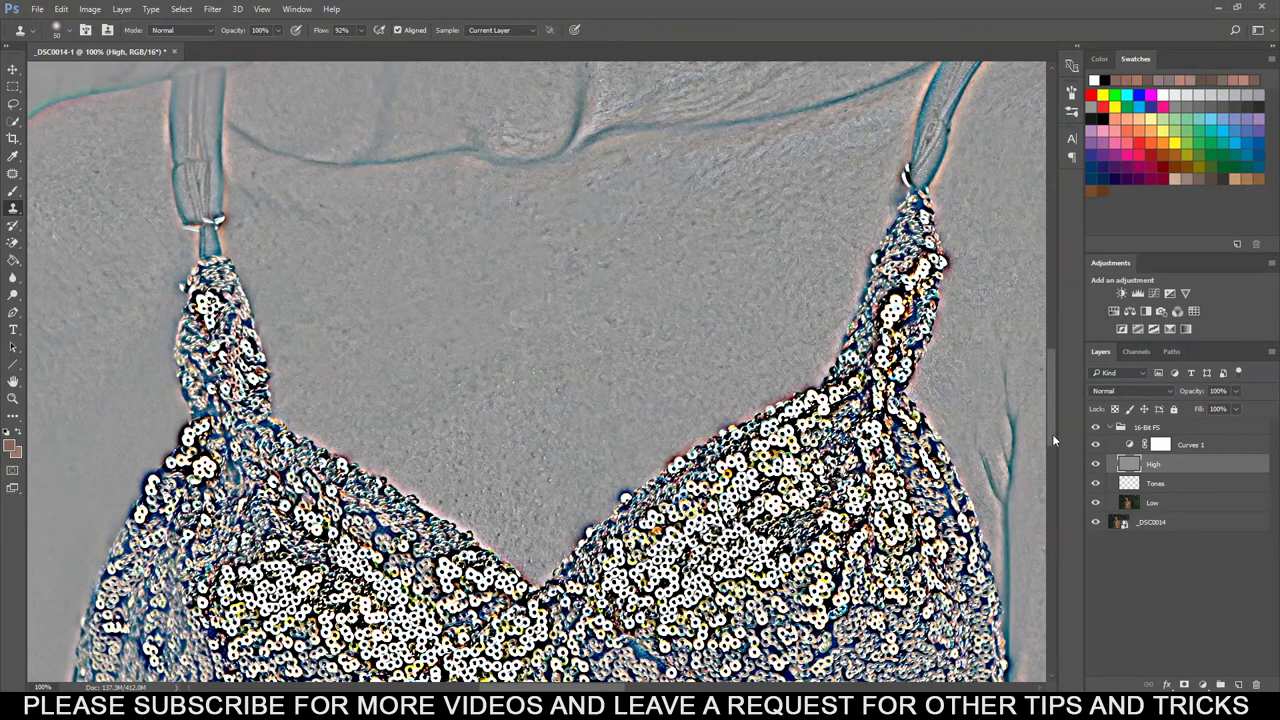
Zoom out to review the upper-body retouch, returning to 50%.
{"action": "key", "text": "ctrl+minus"}
{"action": "key", "text": "ctrl+minus"}
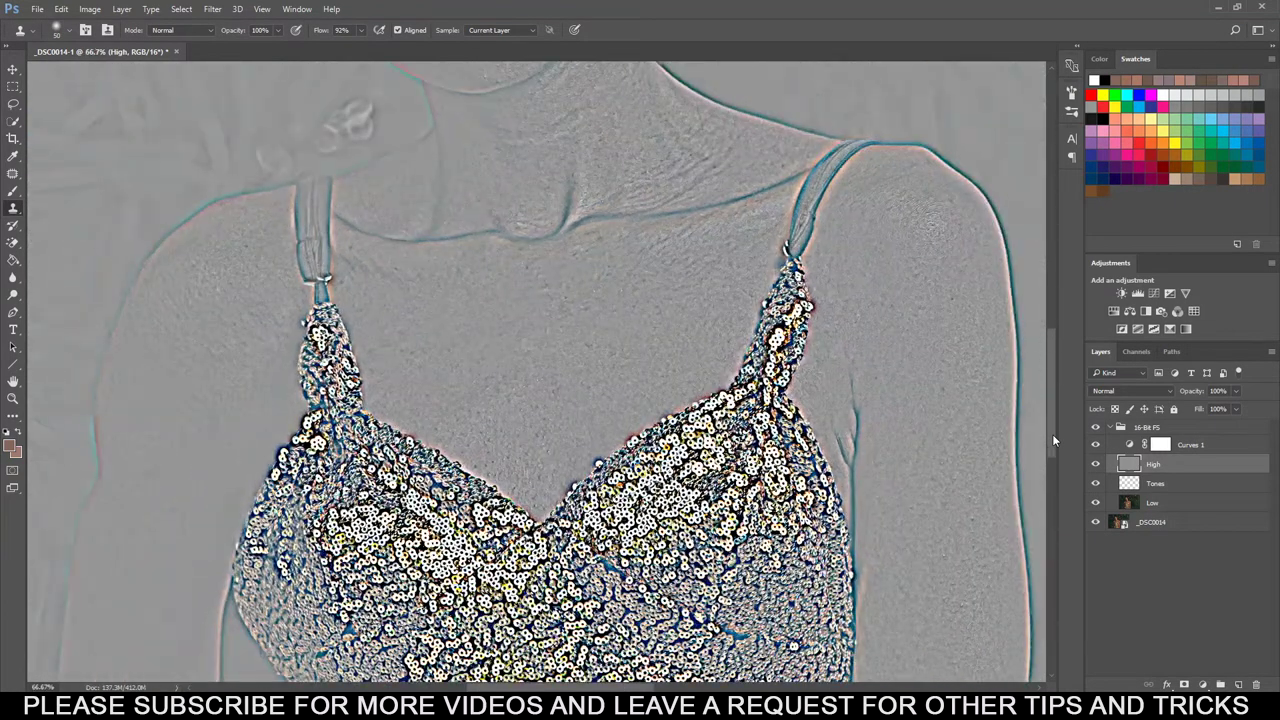
{"action": "key", "text": "ctrl+minus"}
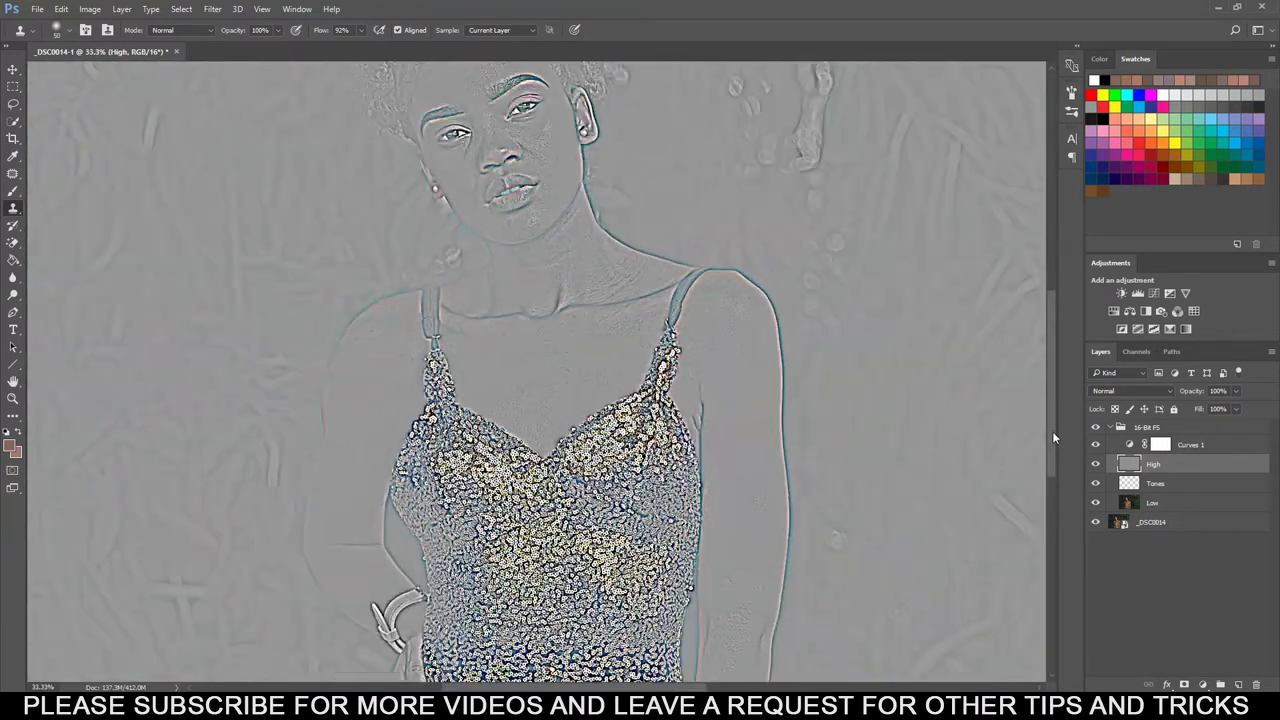
{"action": "scroll", "coordinate": [1052, 420], "scroll_direction": "up", "scroll_amount": 3}
{"action": "key", "text": "ctrl+plus"}
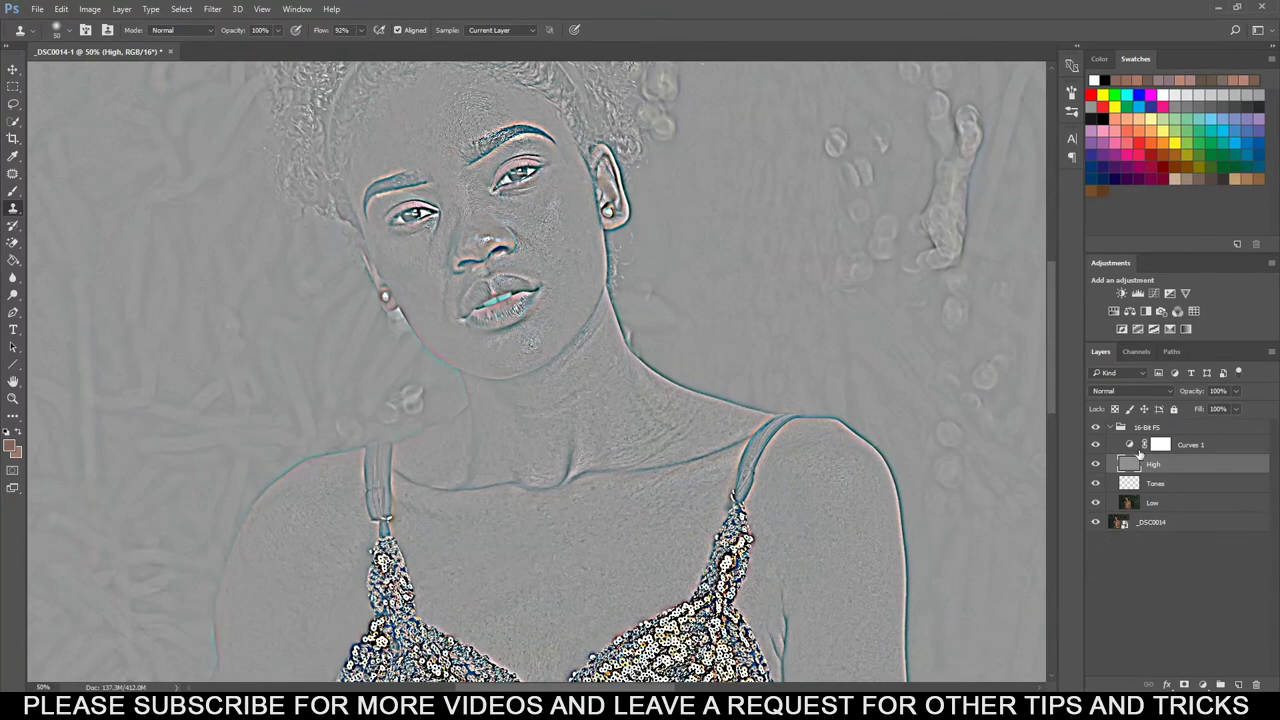
Delete Curves 1, switch High back to Linear Light, and zoom the face to 100%.
{"action": "left_click", "coordinate": [1096, 428]}
{"action": "left_click", "coordinate": [1097, 429]}
{"action": "left_click", "coordinate": [1218, 450]}
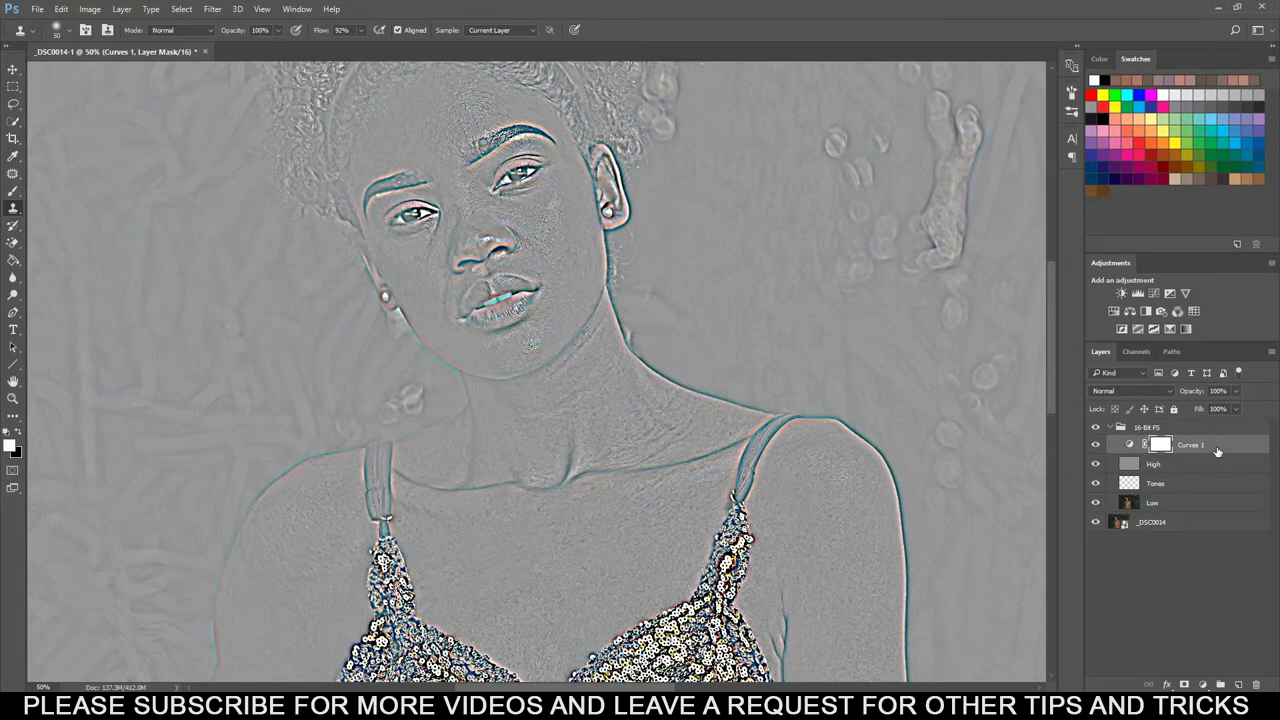
{"action": "key", "text": "Delete"}
{"action": "left_click", "coordinate": [1120, 391]}
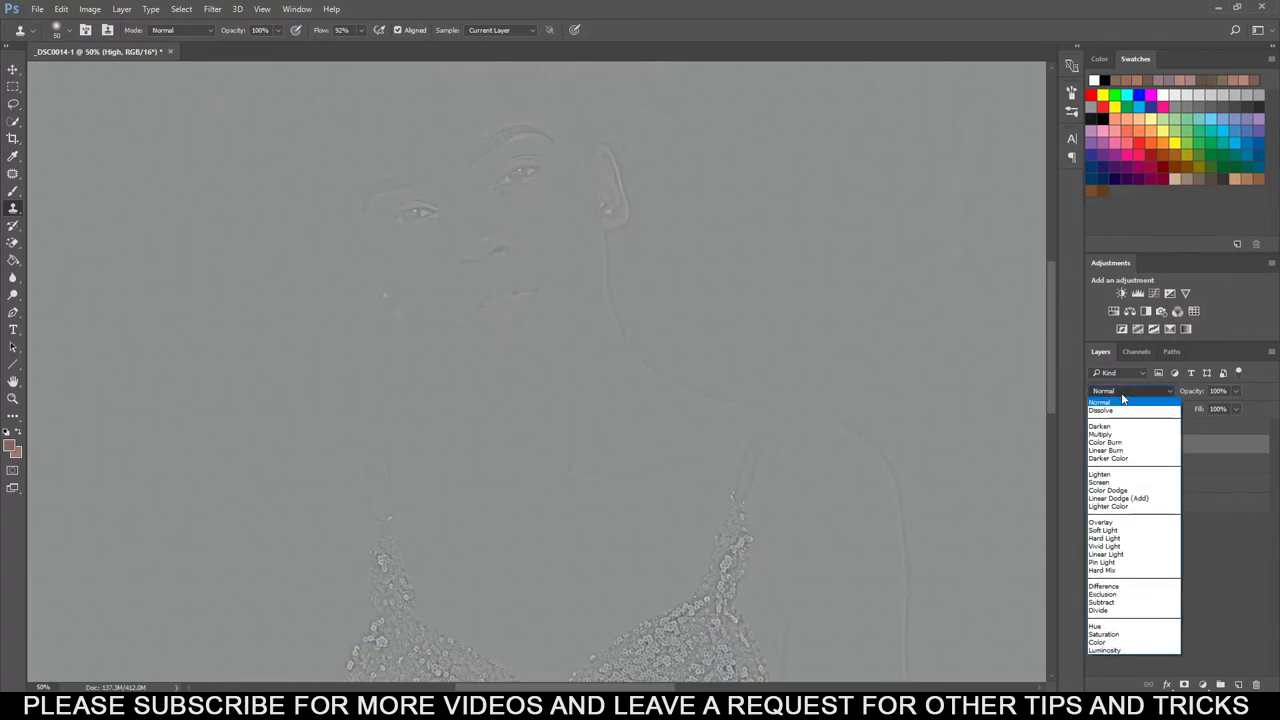
{"action": "left_click", "coordinate": [1108, 554]}
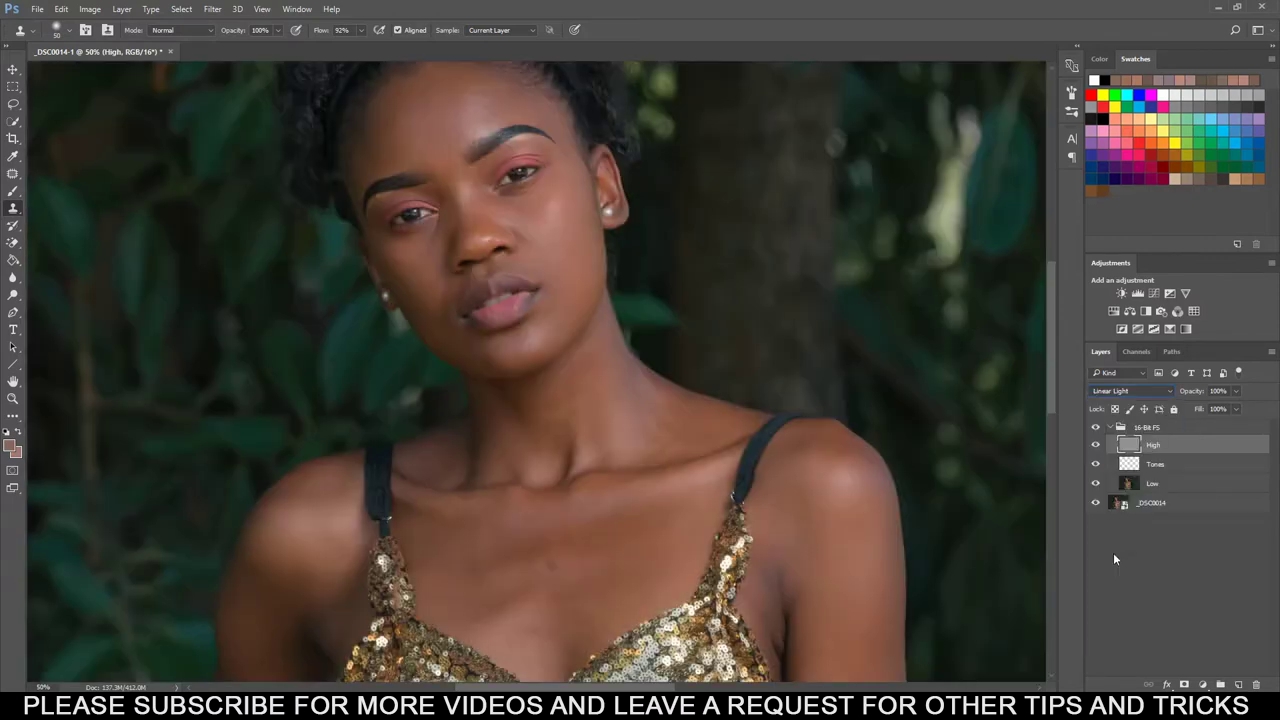
{"action": "key", "text": "ctrl+plus"}
{"action": "key", "text": "ctrl+plus"}
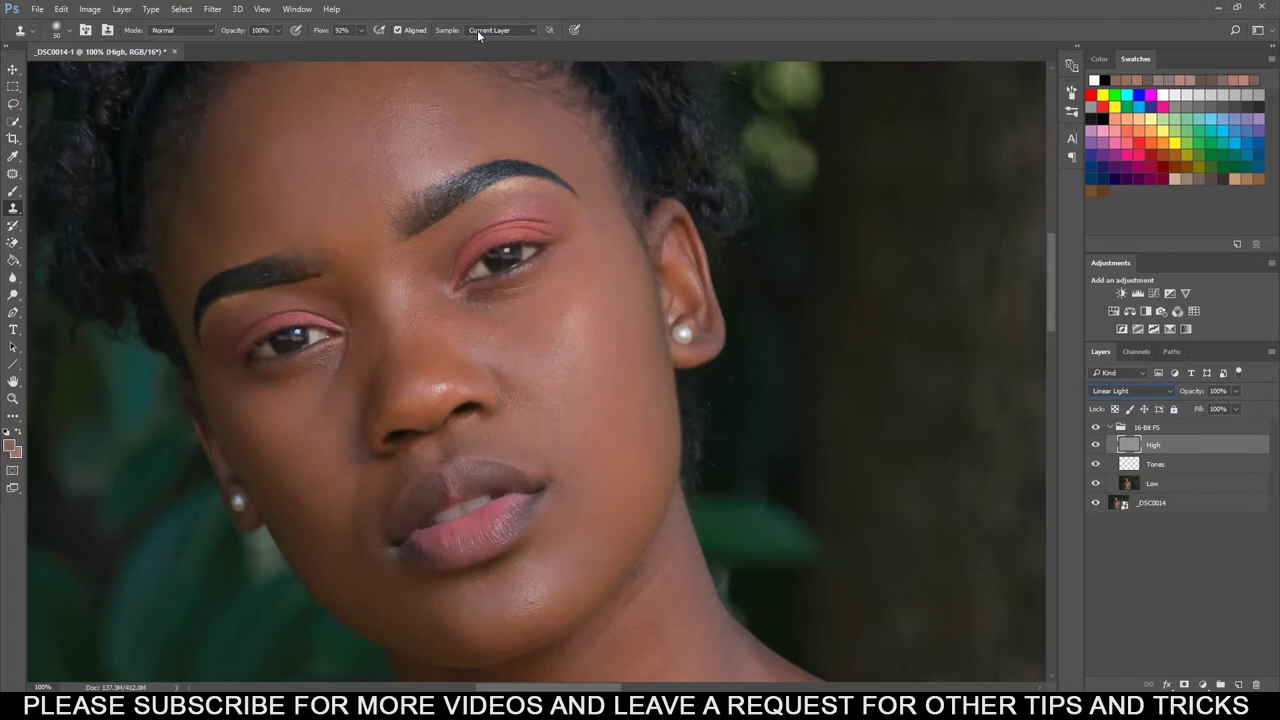
Sample clean cheek skin and stamp out the flaw under the eye.
{"action": "left_click", "coordinate": [294, 431], "text": "alt"}
{"action": "left_click_drag", "start_coordinate": [306, 409], "coordinate": [315, 408]}
{"action": "key", "text": "bracketleft"}
Fit the whole portrait in view and select the Tones layer.
{"action": "scroll", "coordinate": [1047, 300], "scroll_direction": "up", "scroll_amount": 3}
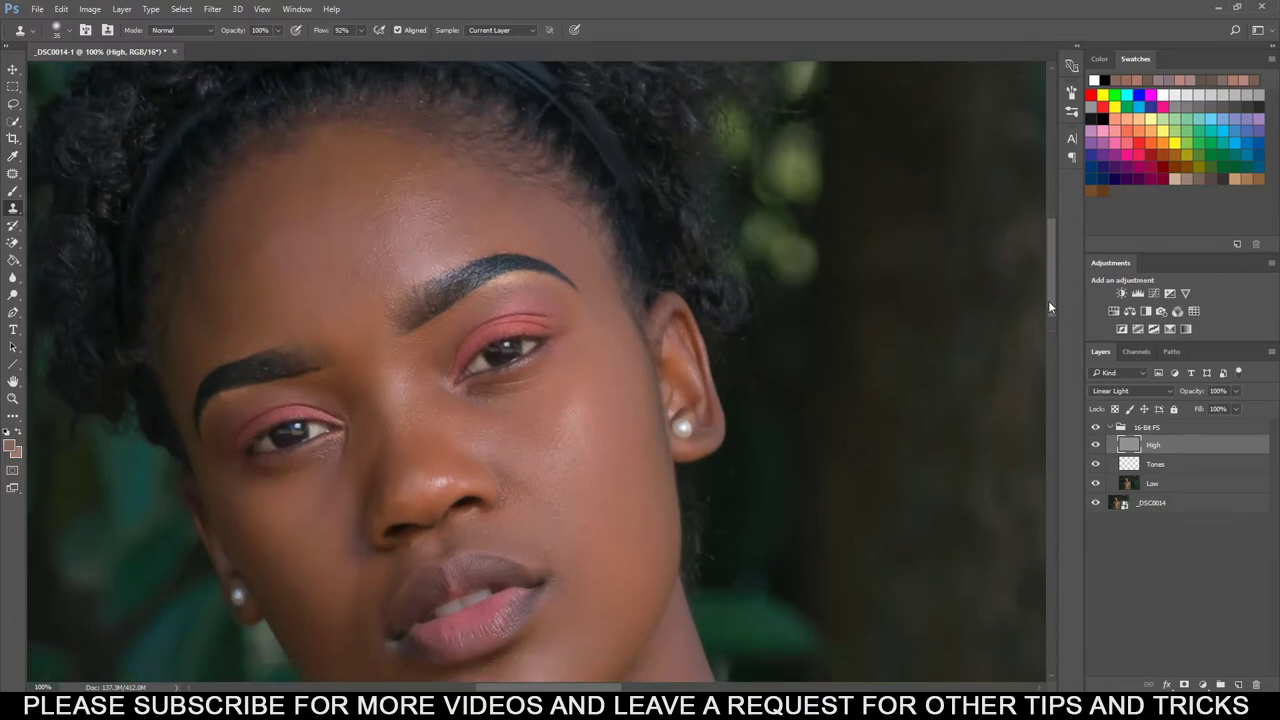
{"action": "scroll", "coordinate": [1048, 300], "scroll_direction": "up", "scroll_amount": 1}
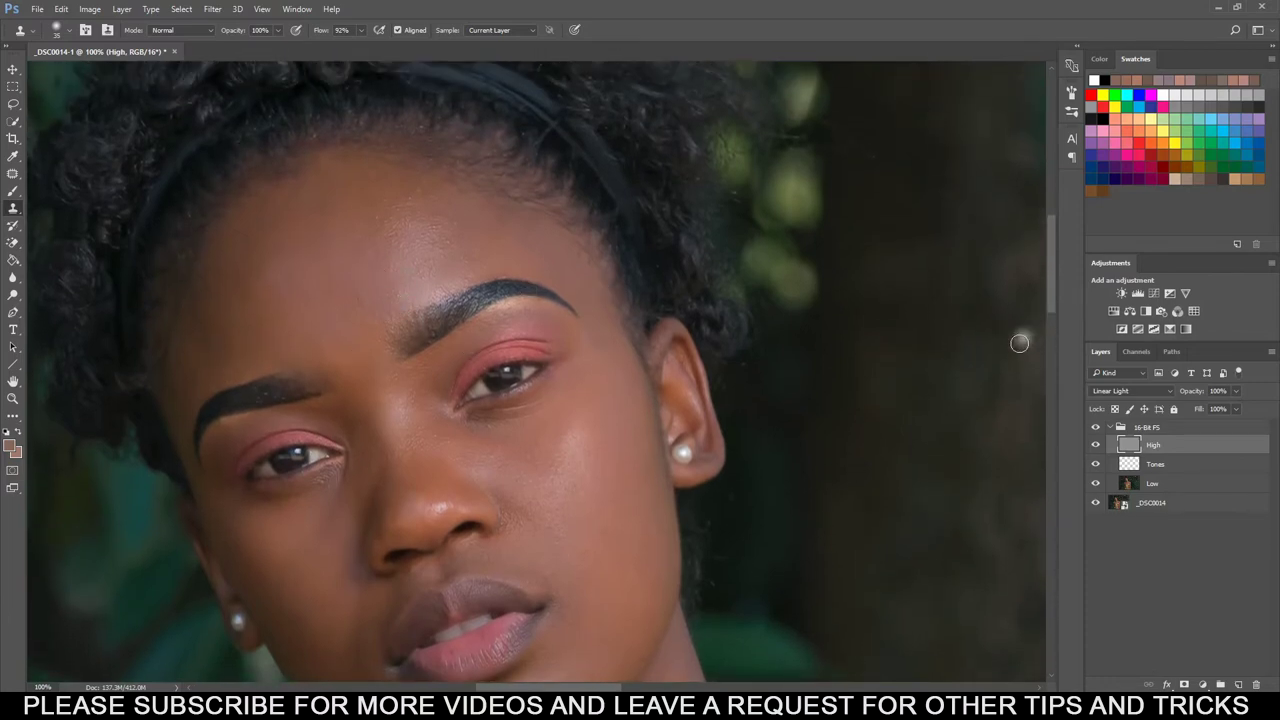
{"action": "left_click_drag", "start_coordinate": [1049, 295], "coordinate": [1072, 414]}
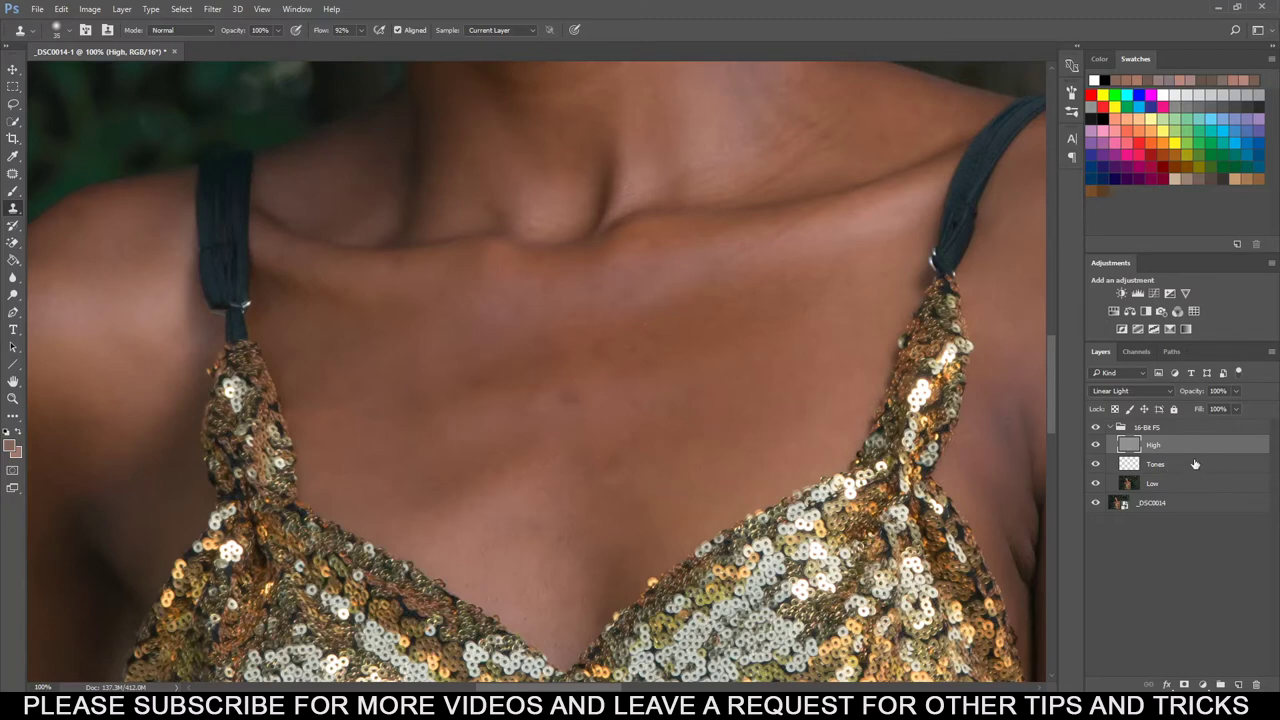
{"action": "key", "text": "ctrl+0"}
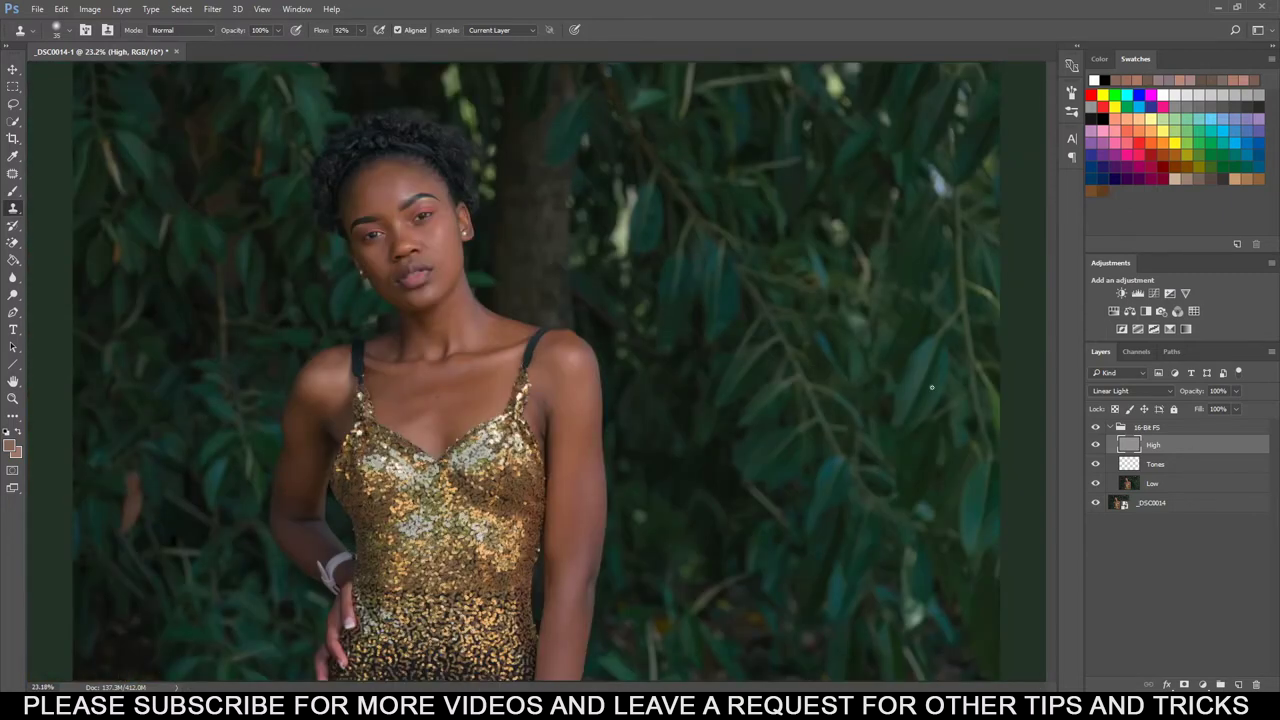
{"action": "left_click", "coordinate": [1185, 466]}
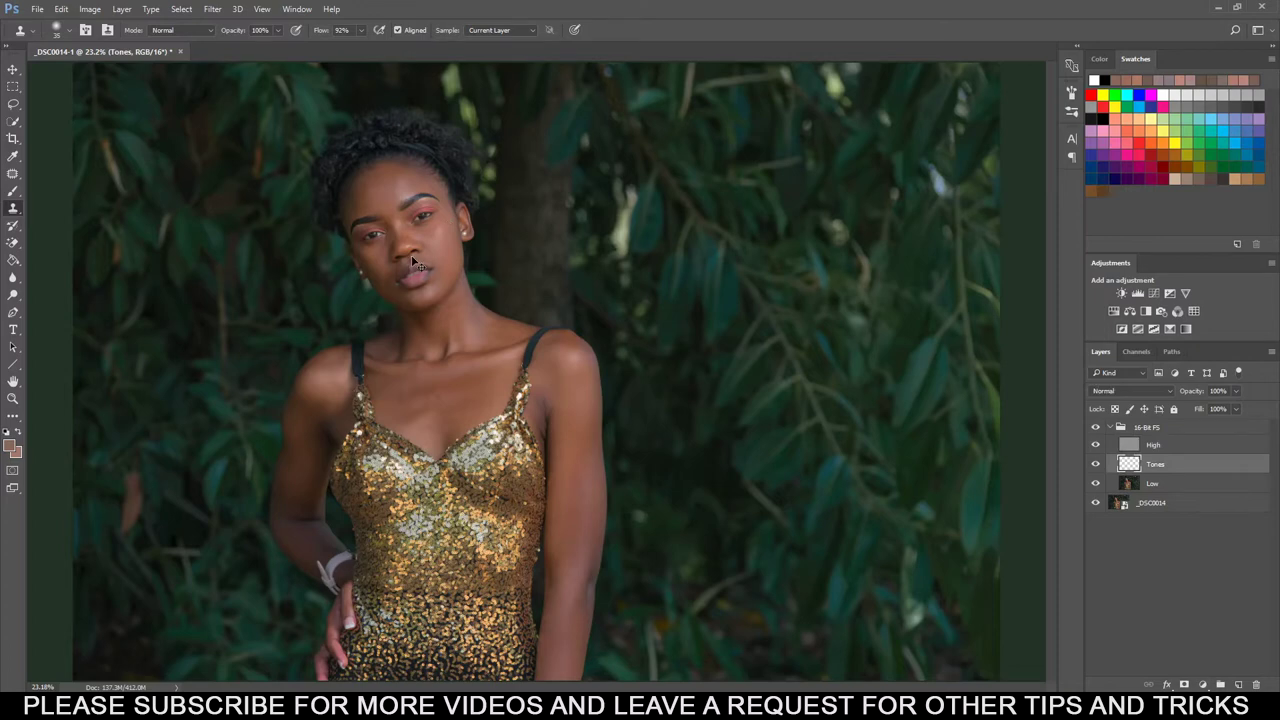
Zoom to 50% on the woman's head and switch from Clone Stamp to the Brush tool.
{"action": "key", "text": "ctrl+plus"}
{"action": "key", "text": "ctrl+plus"}
{"action": "key", "text": "ctrl+plus"}
{"action": "left_click_drag", "start_coordinate": [1048, 332], "coordinate": [1048, 280]}
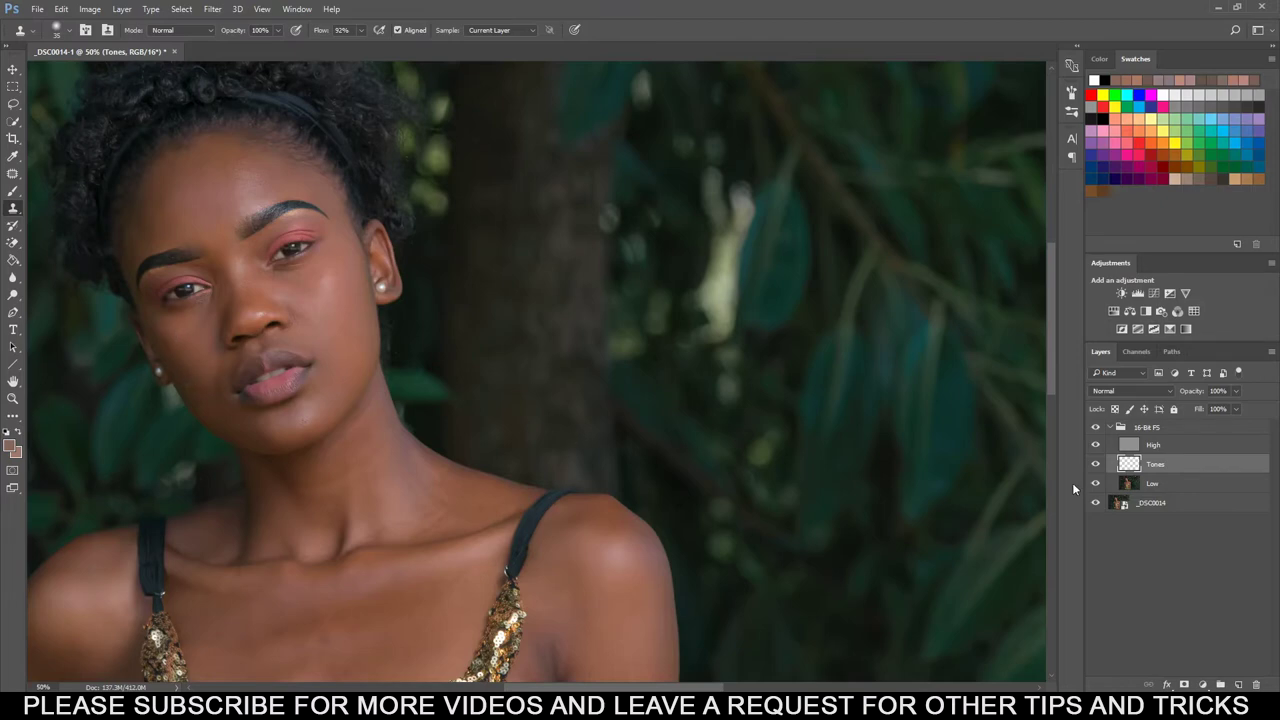
{"action": "key", "text": "b"}
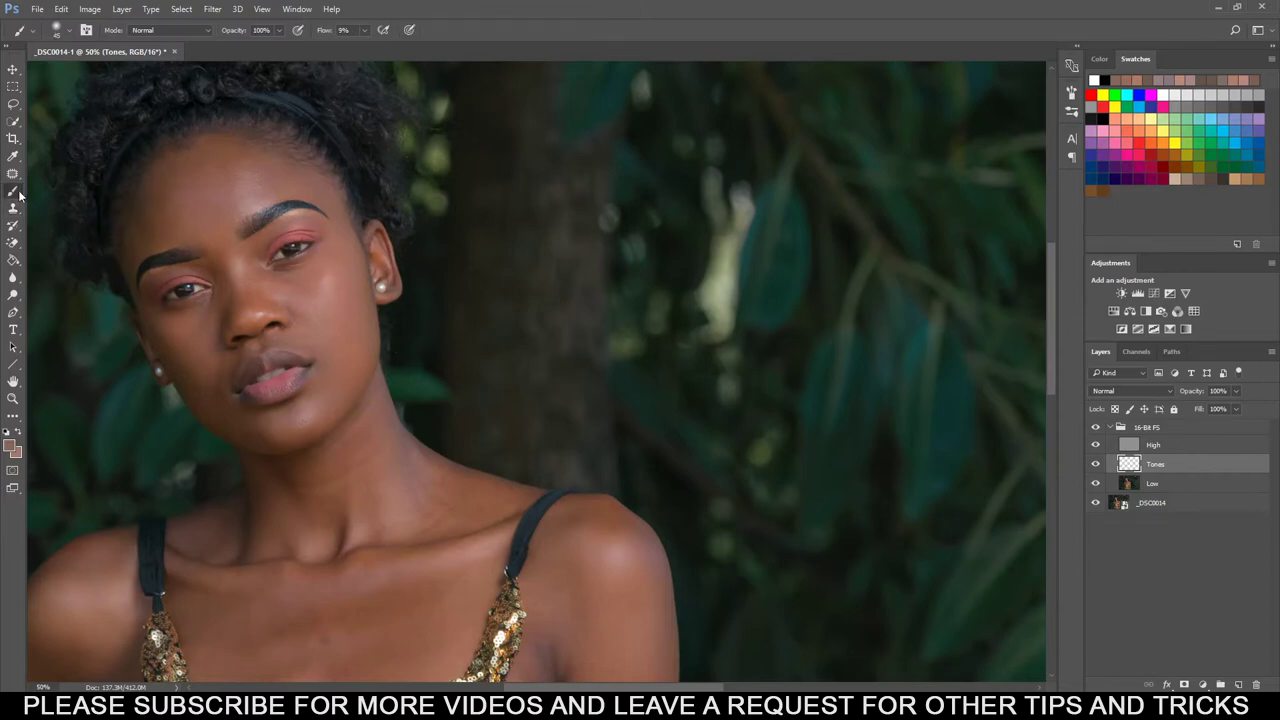
Set a soft round 125 px brush at 0% hardness and 100% flow, centring the face.
{"action": "key", "text": "bracketright"}
{"action": "key", "text": "bracketright"}
{"action": "key", "text": "bracketright"}
{"action": "key", "text": "bracketright"}
{"action": "key", "text": "bracketright"}
{"action": "key", "text": "bracketright"}
{"action": "key", "text": "bracketright"}
{"action": "right_click", "coordinate": [206, 350]}
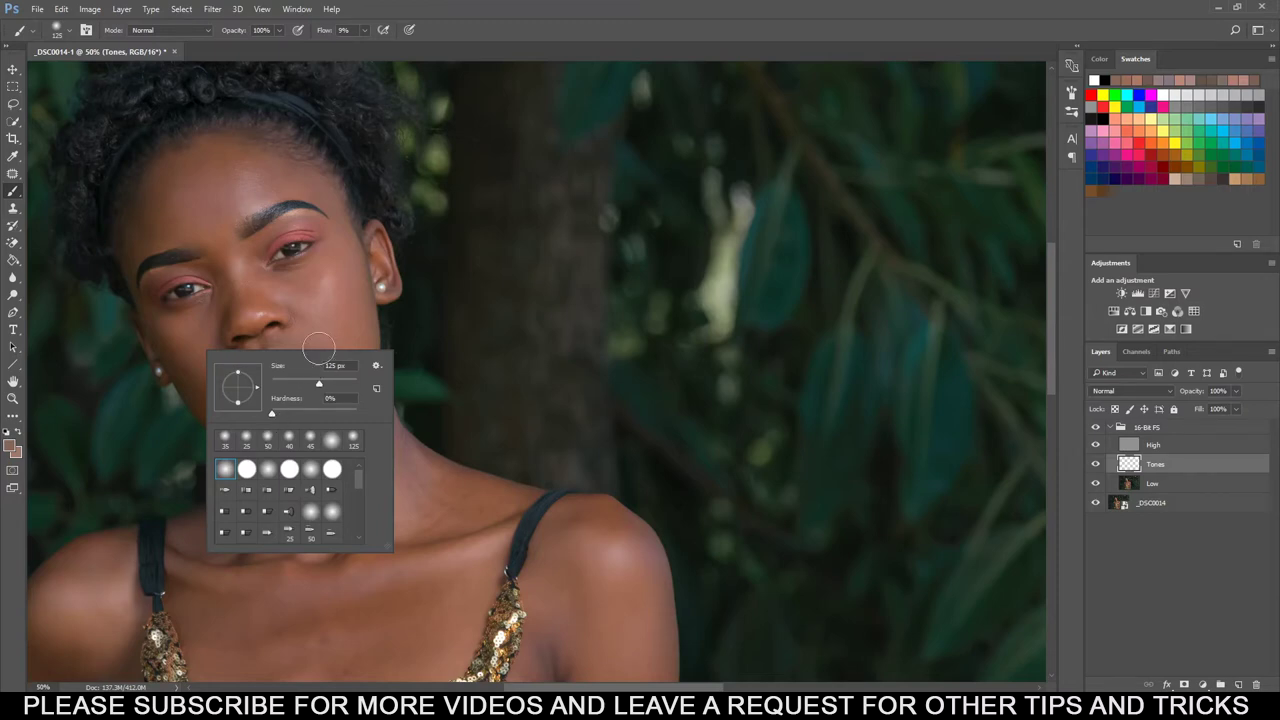
{"action": "left_click", "coordinate": [535, 27]}
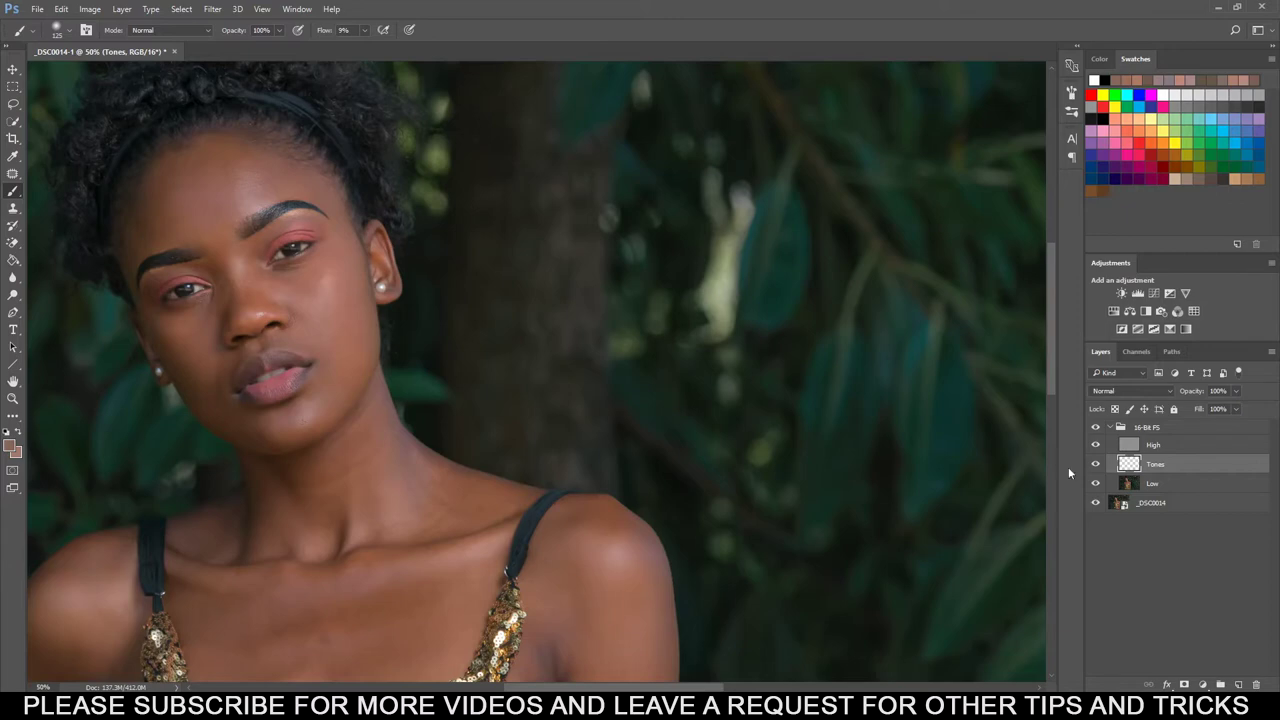
{"action": "left_click_drag", "start_coordinate": [1051, 370], "coordinate": [1048, 378]}
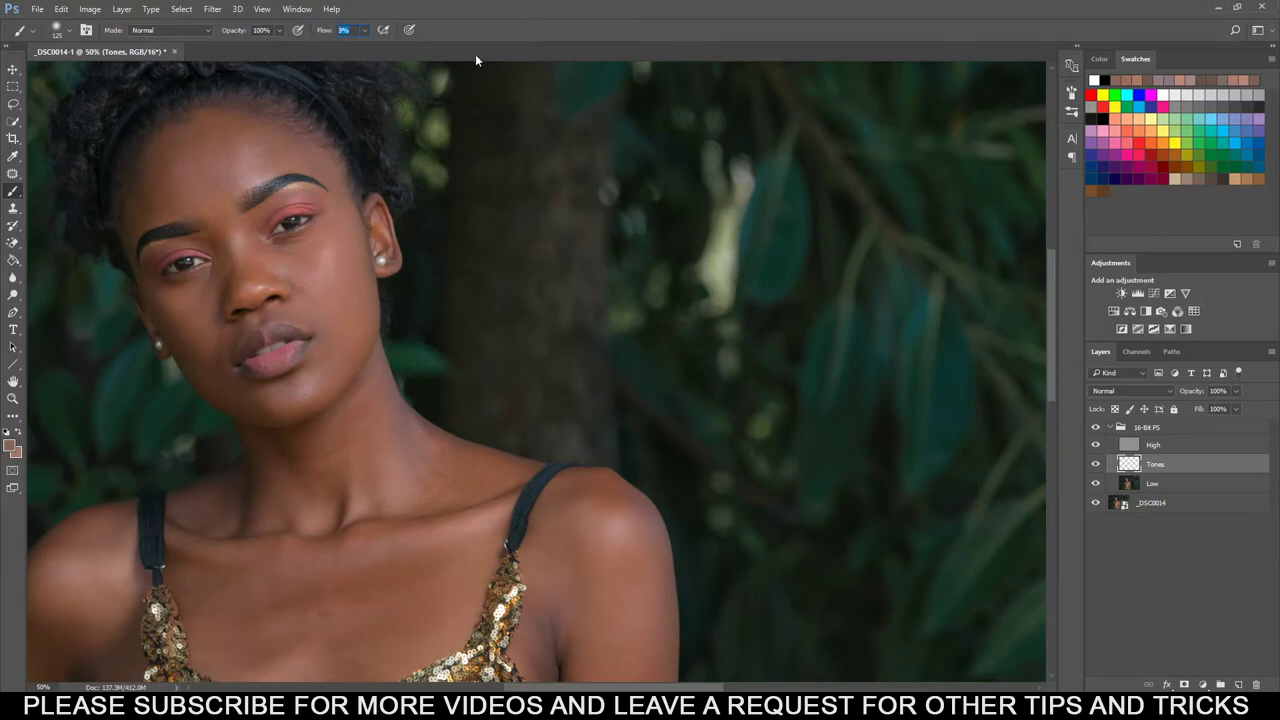
{"action": "type", "text": "5"}
{"action": "left_click_drag", "start_coordinate": [128, 207], "coordinate": [398, 207]}
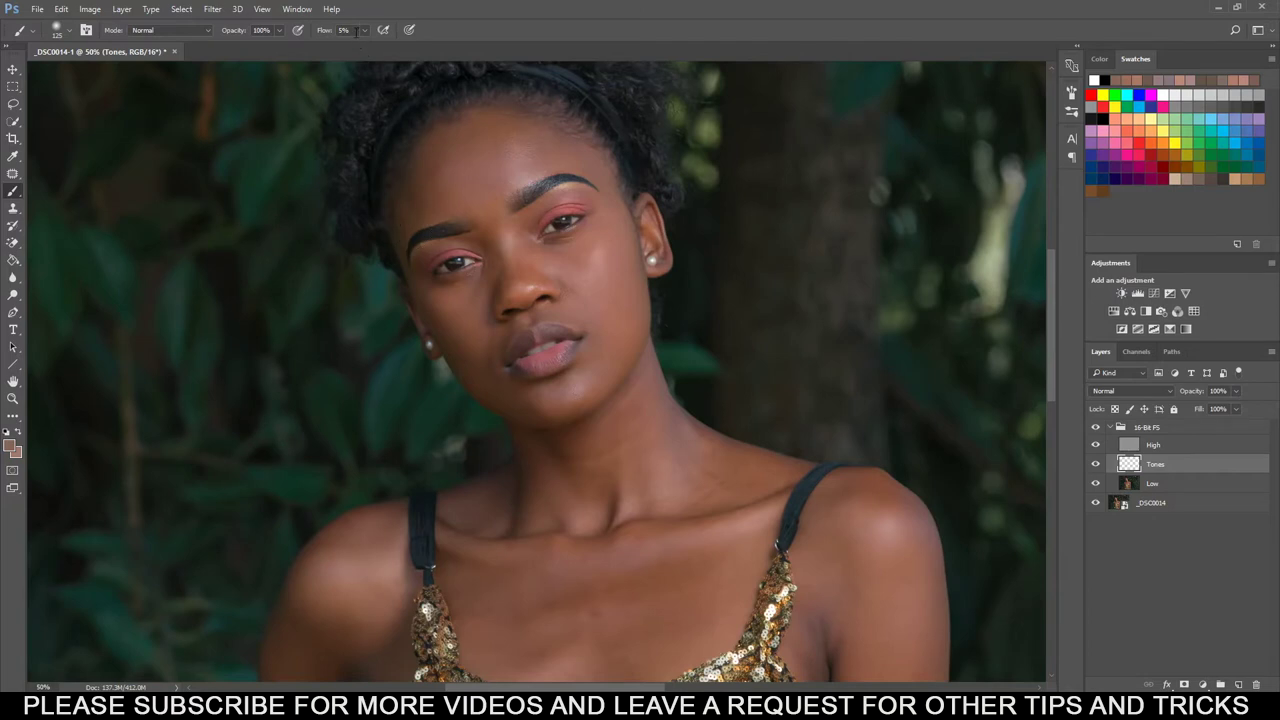
{"action": "type", "text": "100"}
Sample a skin colour from the photo and set the brush flow to 4%.
{"action": "left_click", "coordinate": [610, 290], "text": "alt"}
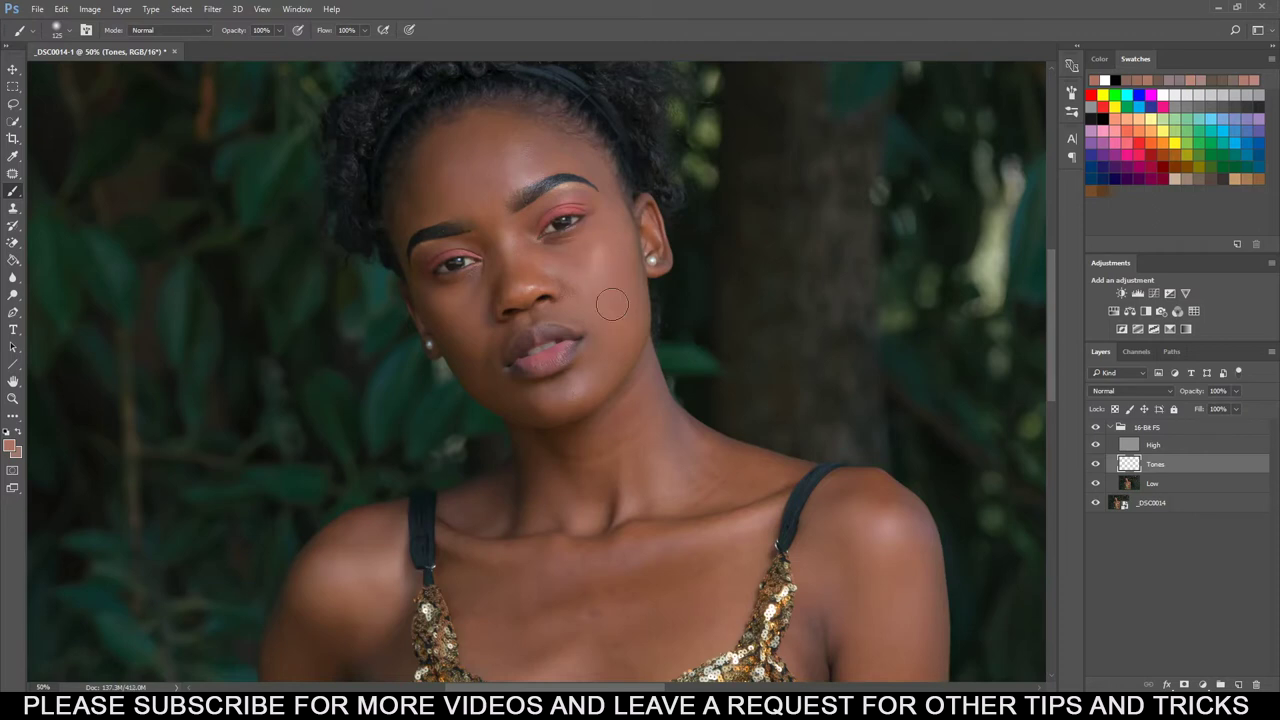
{"action": "left_click", "coordinate": [346, 30]}
{"action": "type", "text": "4"}
{"action": "key", "text": "Return"}
Zoom to 66.7% and softly paint the sampled tone over the forehead.
{"action": "key", "text": "ctrl+plus"}
{"action": "left_click_drag", "start_coordinate": [1047, 303], "coordinate": [1052, 289]}
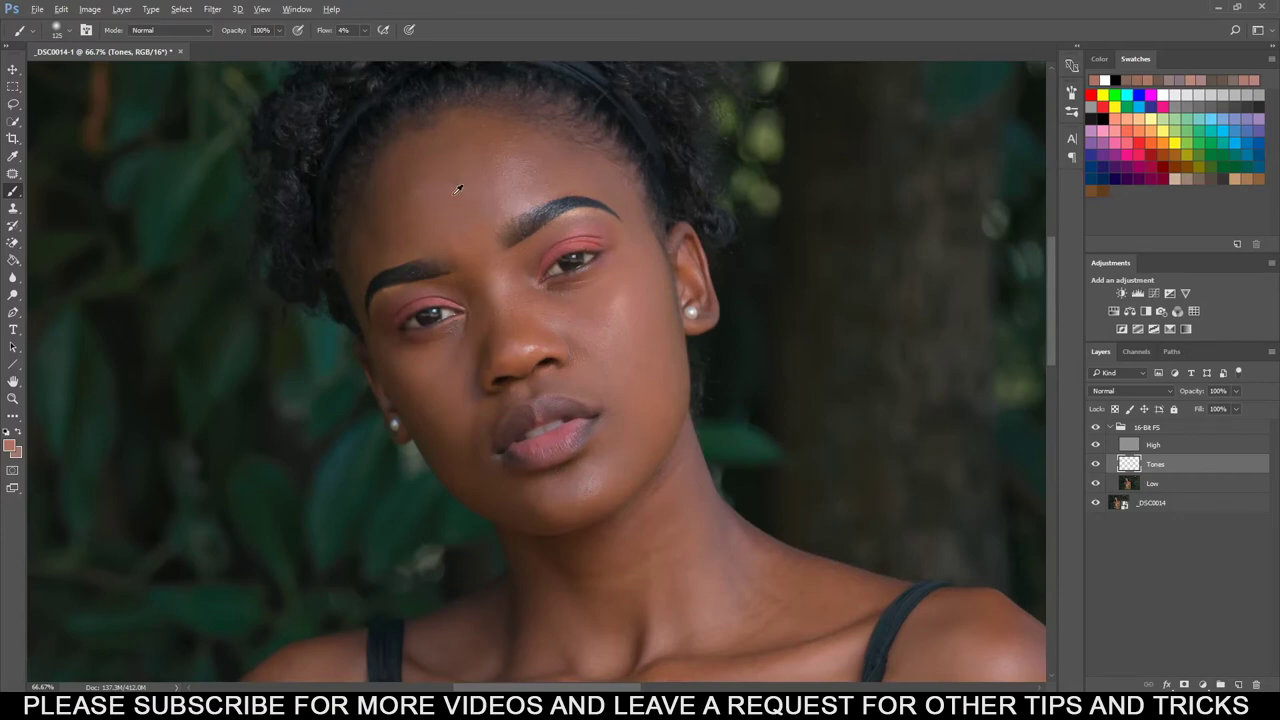
{"action": "mouse_move", "coordinate": [447, 189]}
{"action": "left_mouse_down"}
{"action": "mouse_move", "coordinate": [429, 219]}
{"action": "mouse_move", "coordinate": [418, 158]}
{"action": "mouse_move", "coordinate": [418, 212]}
{"action": "mouse_move", "coordinate": [398, 160]}
{"action": "mouse_move", "coordinate": [432, 229]}
{"action": "left_mouse_up"}
Toggle the Tones layer visibility to compare before and after.
{"action": "left_click", "coordinate": [1096, 465]}
{"action": "left_click", "coordinate": [1096, 465]}
{"action": "left_click", "coordinate": [1096, 465]}
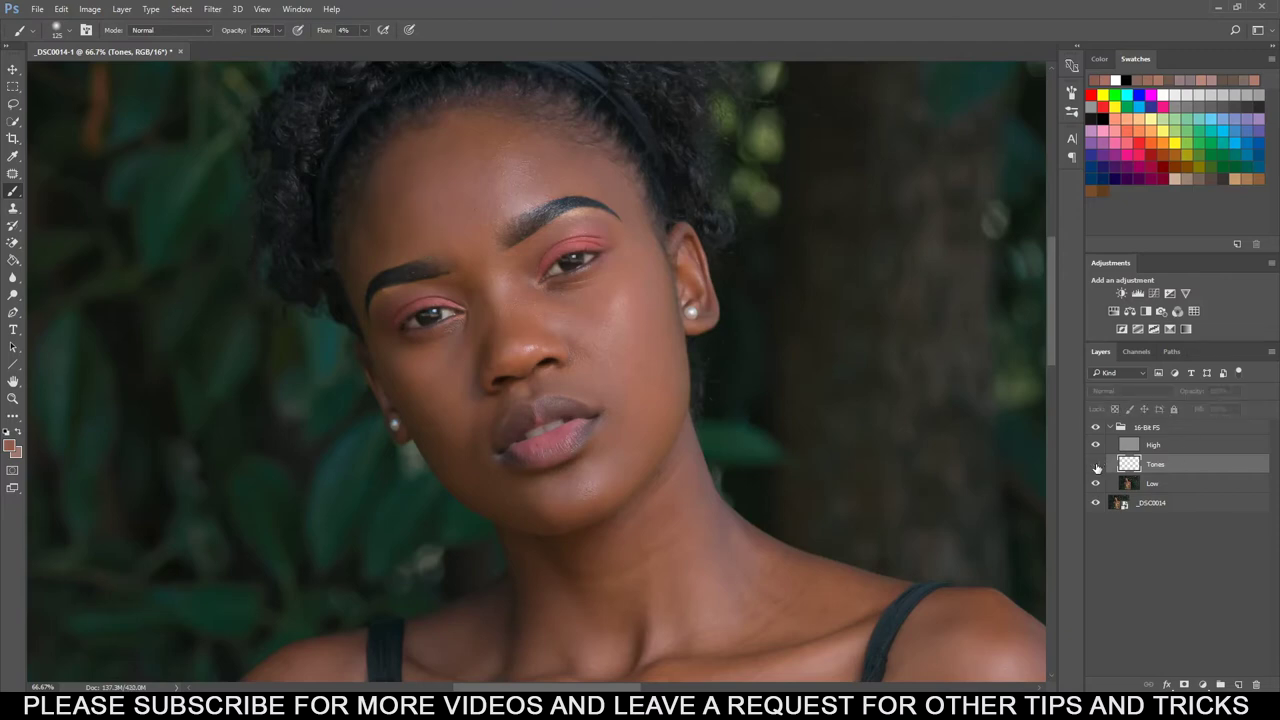
{"action": "left_click", "coordinate": [1096, 465]}
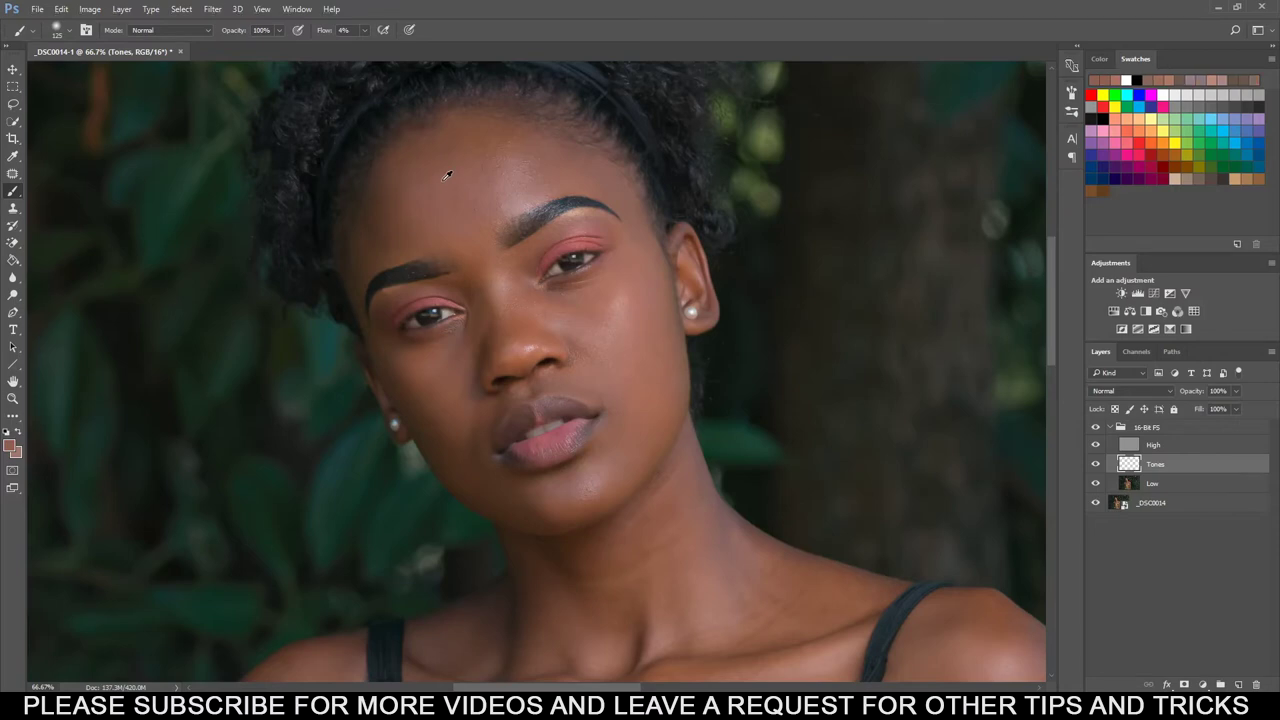
Sample forehead skin tones and paint them over the forehead.
{"action": "left_click", "coordinate": [448, 180], "text": "alt"}
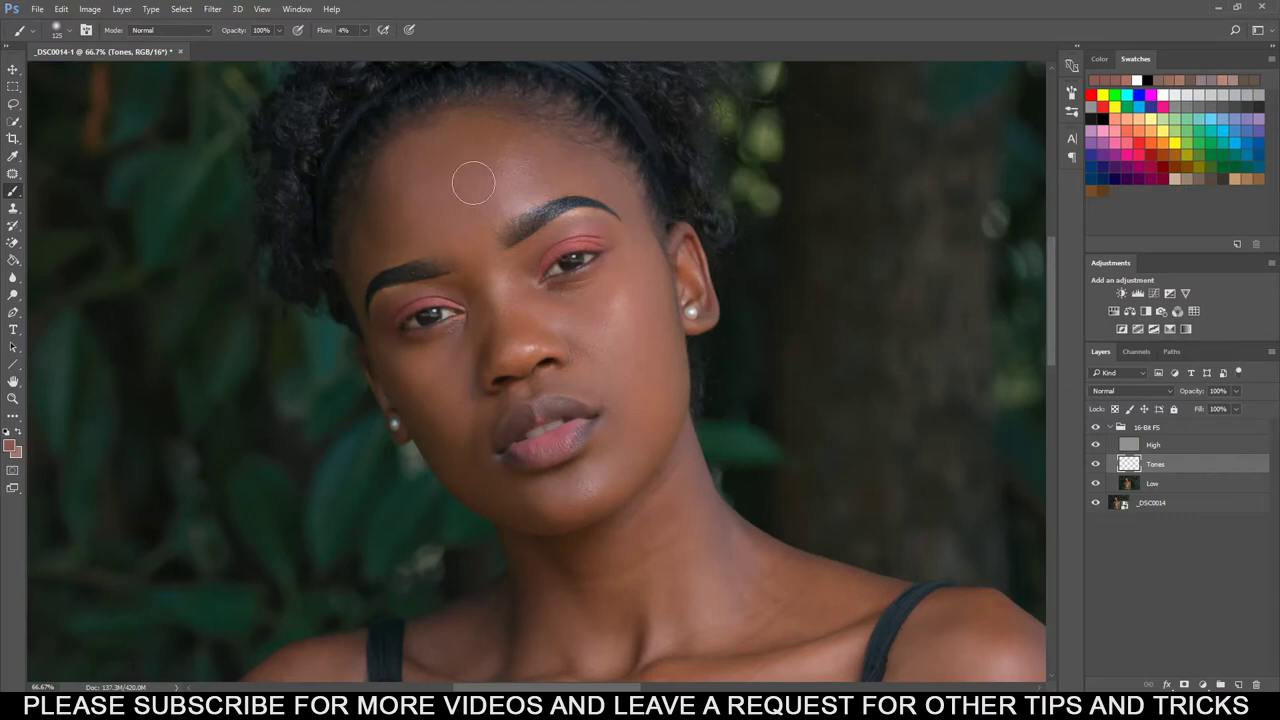
{"action": "left_click", "coordinate": [455, 154], "text": "alt"}
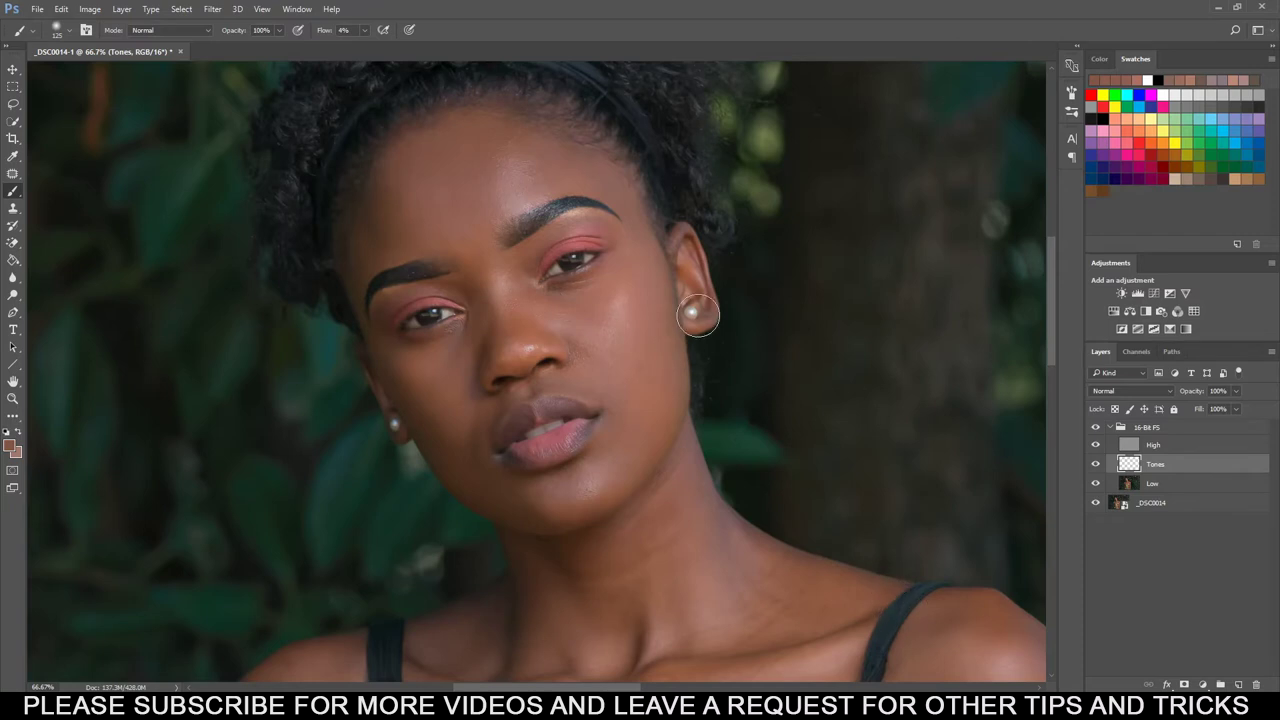
{"action": "left_click", "coordinate": [398, 222], "text": "alt"}
{"action": "mouse_move", "coordinate": [398, 222]}
{"action": "left_mouse_down"}
{"action": "mouse_move", "coordinate": [376, 247]}
{"action": "mouse_move", "coordinate": [389, 257]}
{"action": "mouse_move", "coordinate": [392, 219]}
{"action": "mouse_move", "coordinate": [375, 193]}
{"action": "mouse_move", "coordinate": [375, 227]}
{"action": "left_mouse_up"}
Set the brush to 100 px and blend the forehead tones with sampled soft strokes.
{"action": "key", "text": "bracketleft"}
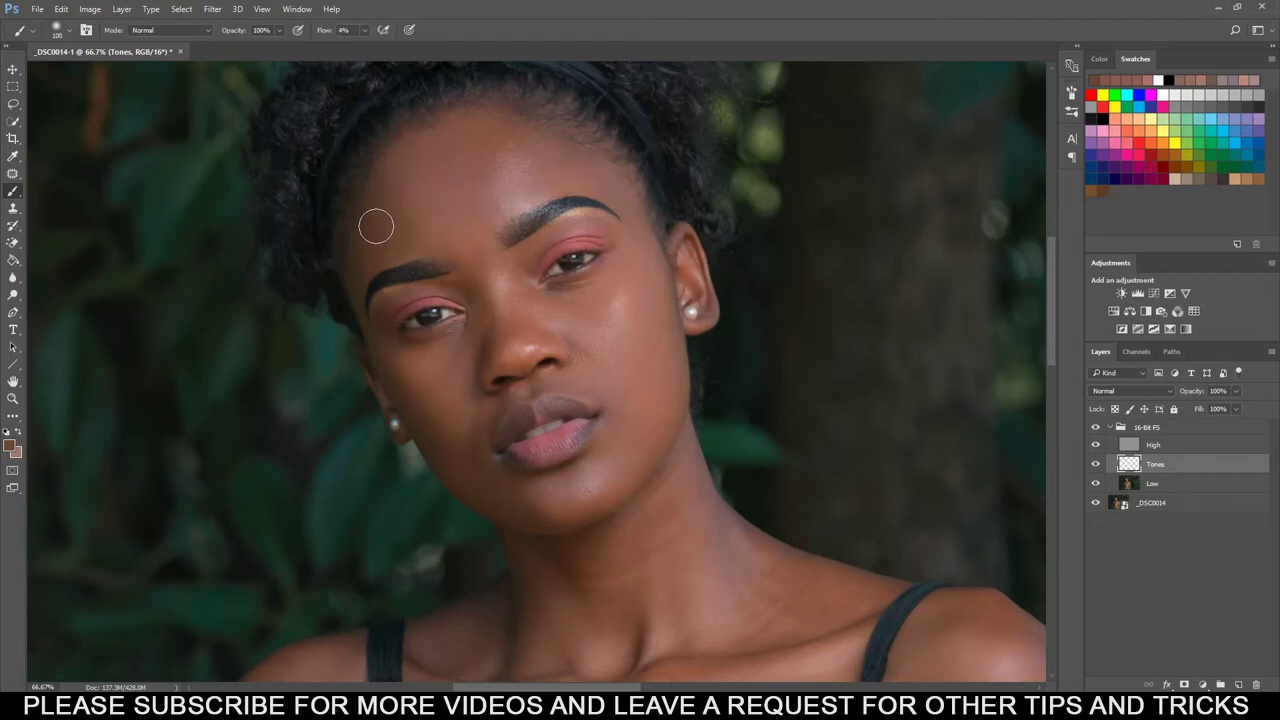
{"action": "key", "text": "bracketright"}
{"action": "key", "text": "bracketright"}
{"action": "key", "text": "bracketleft"}
{"action": "key", "text": "bracketleft"}
{"action": "key", "text": "alt"}
{"action": "left_click", "coordinate": [380, 218], "text": "alt"}
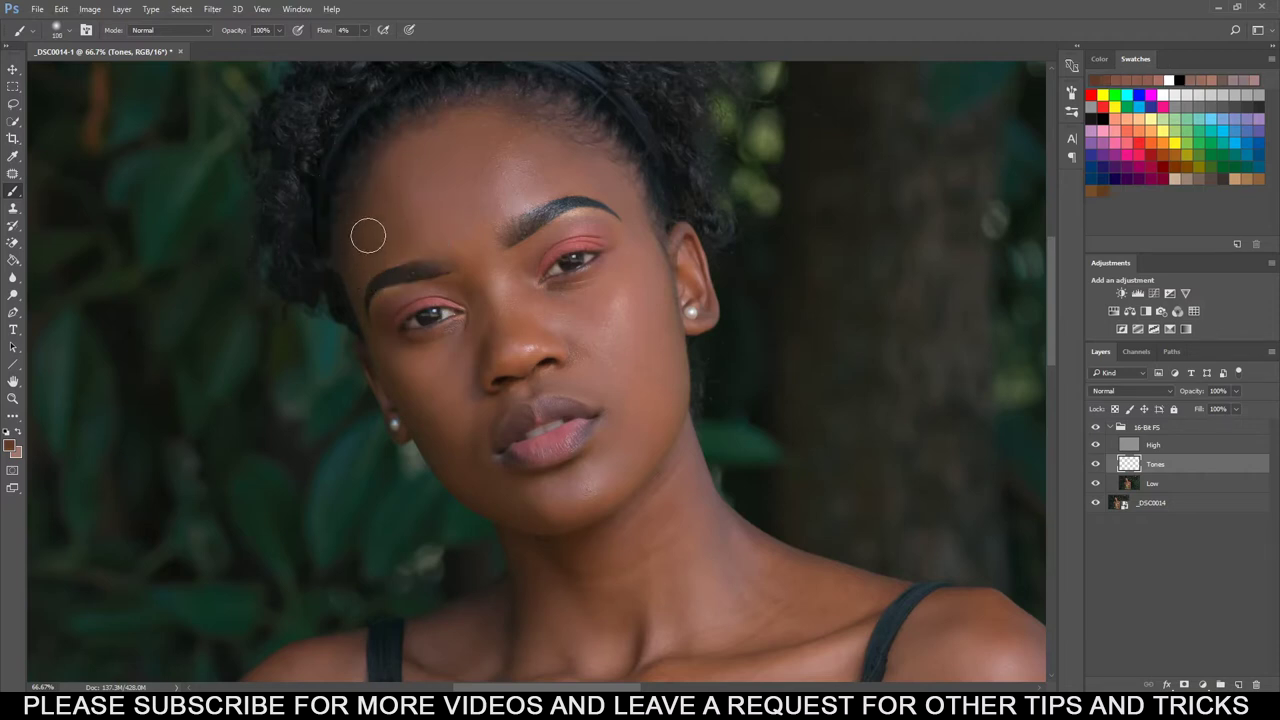
{"action": "mouse_move", "coordinate": [375, 228]}
{"action": "left_mouse_down"}
{"action": "mouse_move", "coordinate": [377, 137]}
{"action": "mouse_move", "coordinate": [470, 133]}
{"action": "mouse_move", "coordinate": [414, 183]}
{"action": "left_mouse_up"}
Sample forehead and left cheek tones, then add a new empty layer above Tones.
{"action": "key", "text": "alt"}
{"action": "left_click", "coordinate": [422, 178], "text": "alt"}
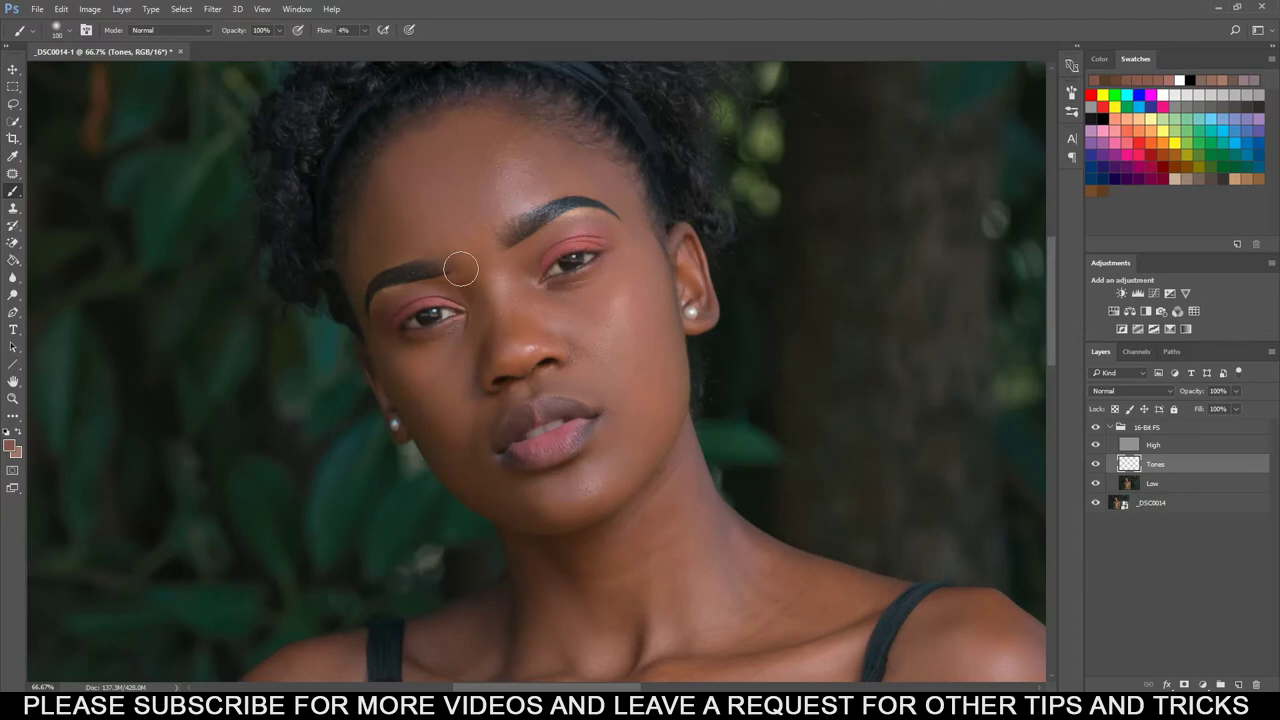
{"action": "key", "text": "alt"}
{"action": "left_click", "coordinate": [427, 362], "text": "alt"}
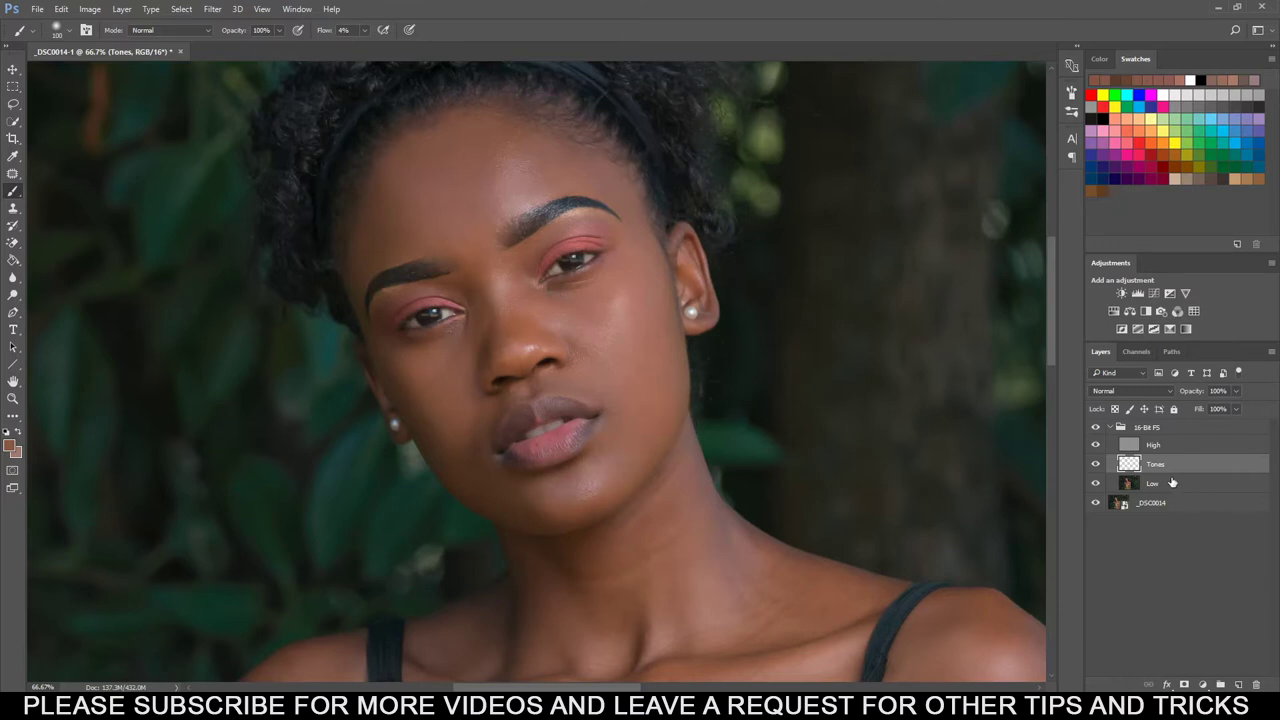
{"action": "key", "text": "ctrl+shift+alt+n"}
{"action": "mouse_move", "coordinate": [1055, 300]}
{"action": "left_mouse_down"}
{"action": "mouse_move", "coordinate": [1057, 535]}
{"action": "mouse_move", "coordinate": [1044, 350]}
{"action": "mouse_move", "coordinate": [1061, 382]}
{"action": "left_mouse_up"}
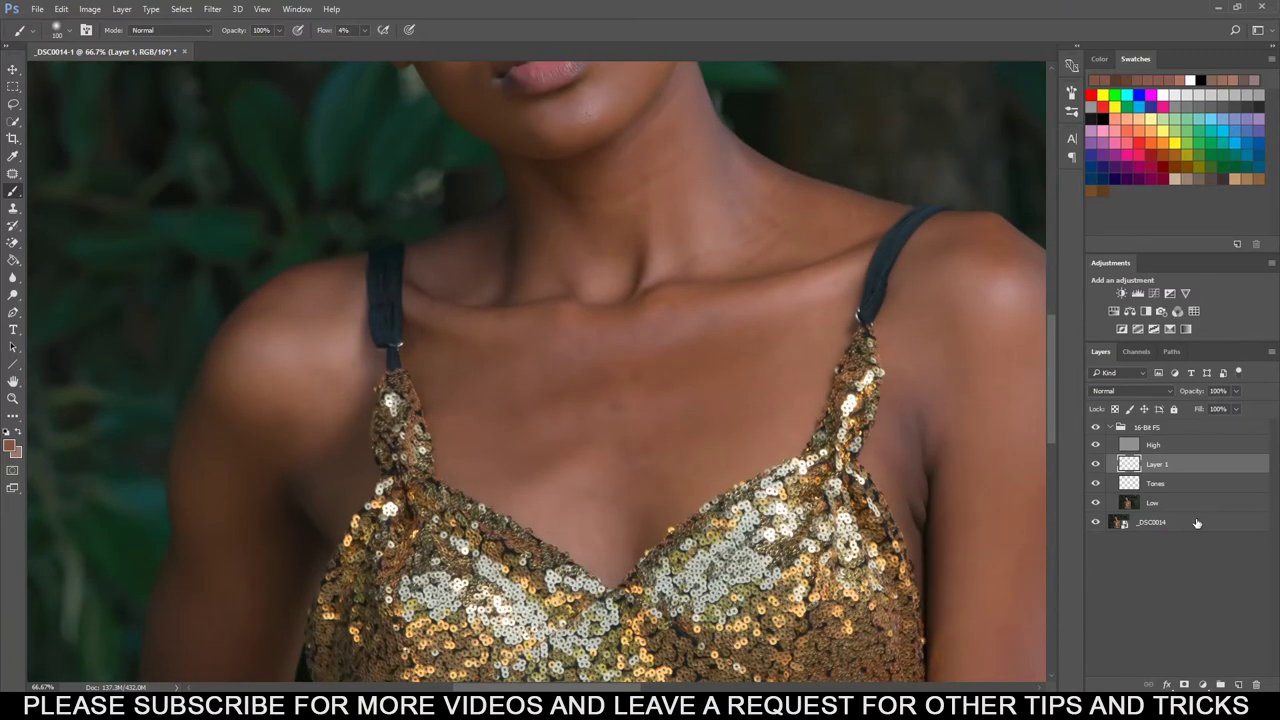
Rename Layer 1 to 'arms' and add another layer named 'upper body'.
{"action": "double_click", "coordinate": [1158, 466]}
{"action": "left_click", "coordinate": [1211, 463]}
{"action": "left_click", "coordinate": [1238, 685]}
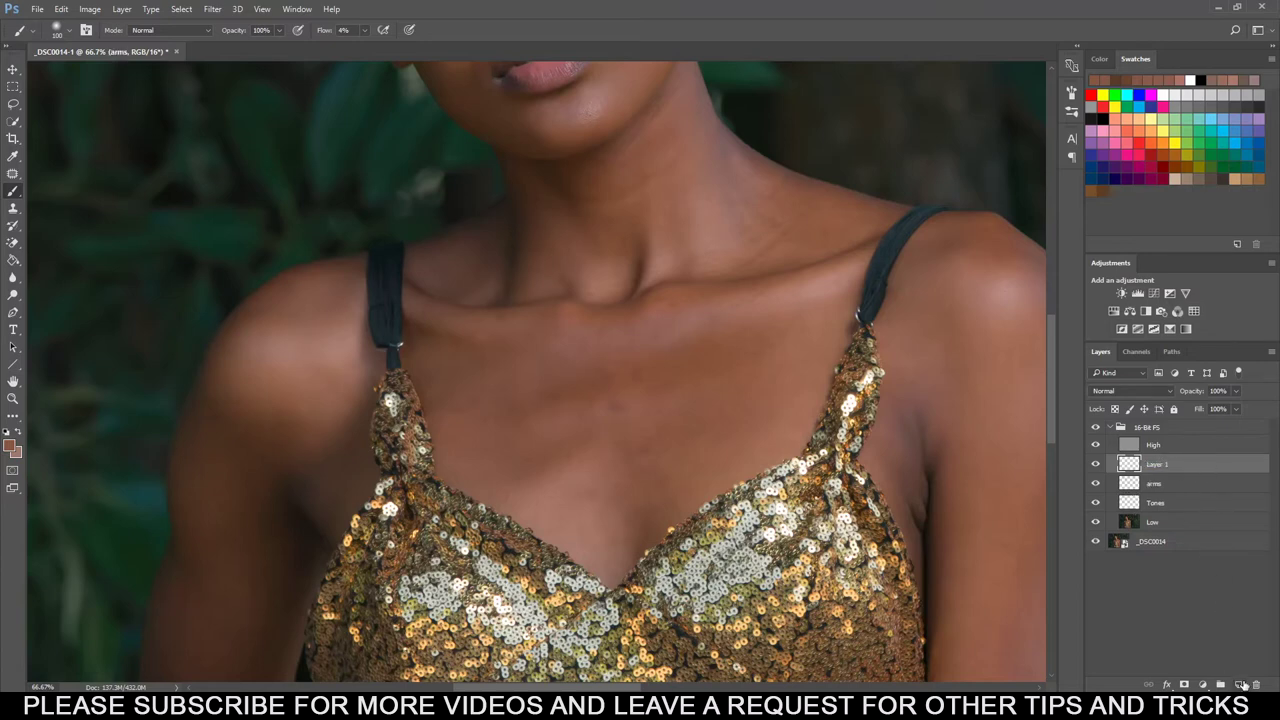
{"action": "double_click", "coordinate": [1158, 466]}
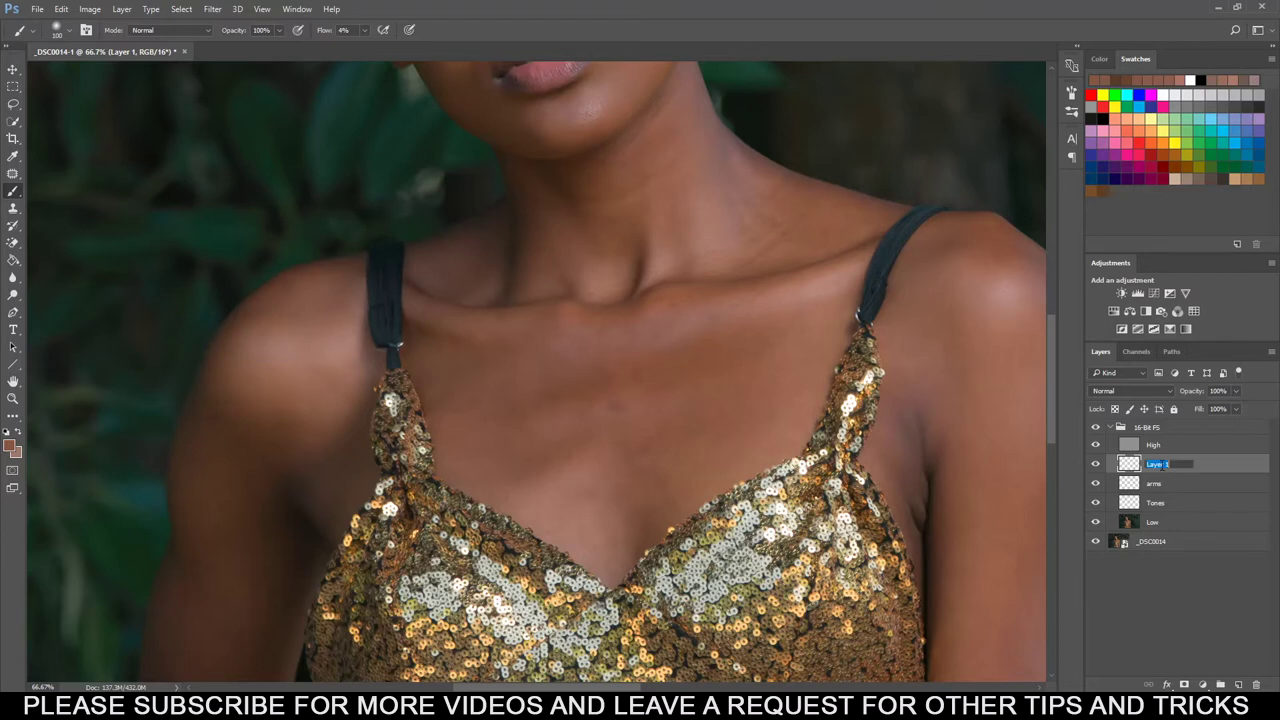
{"action": "type", "text": "upper body"}
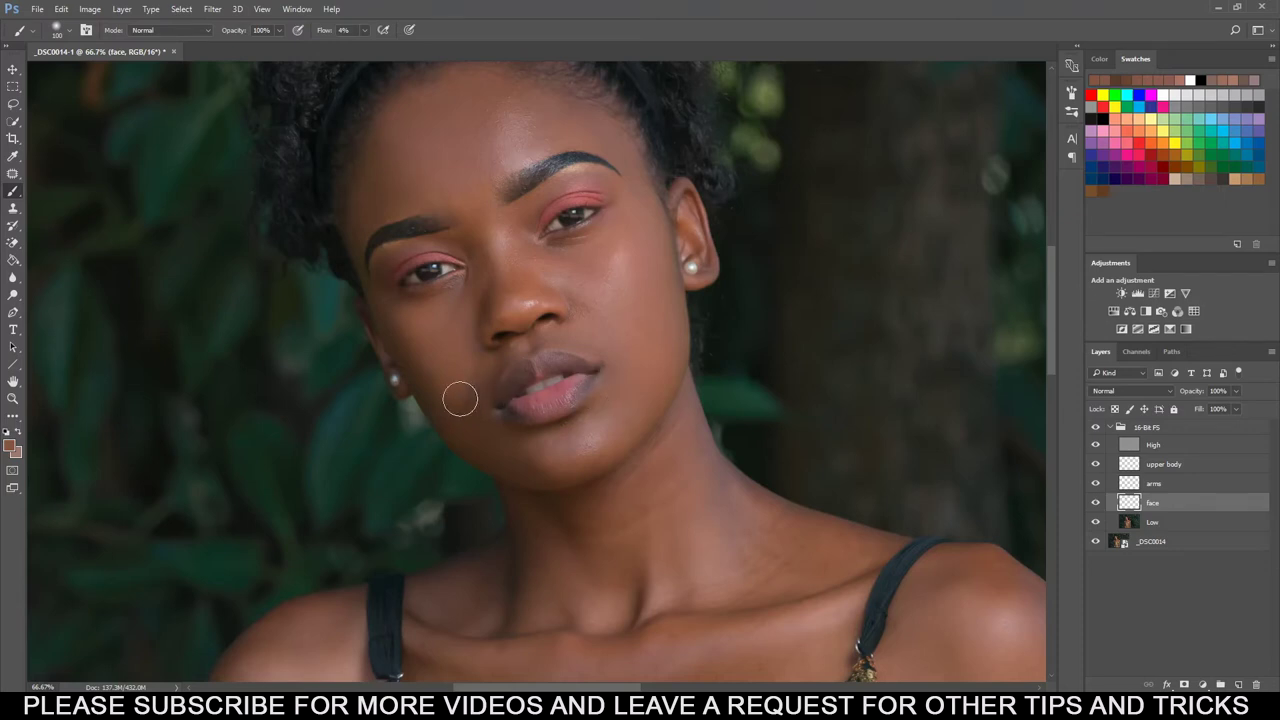
{"action": "left_click", "coordinate": [436, 330], "text": "alt"}
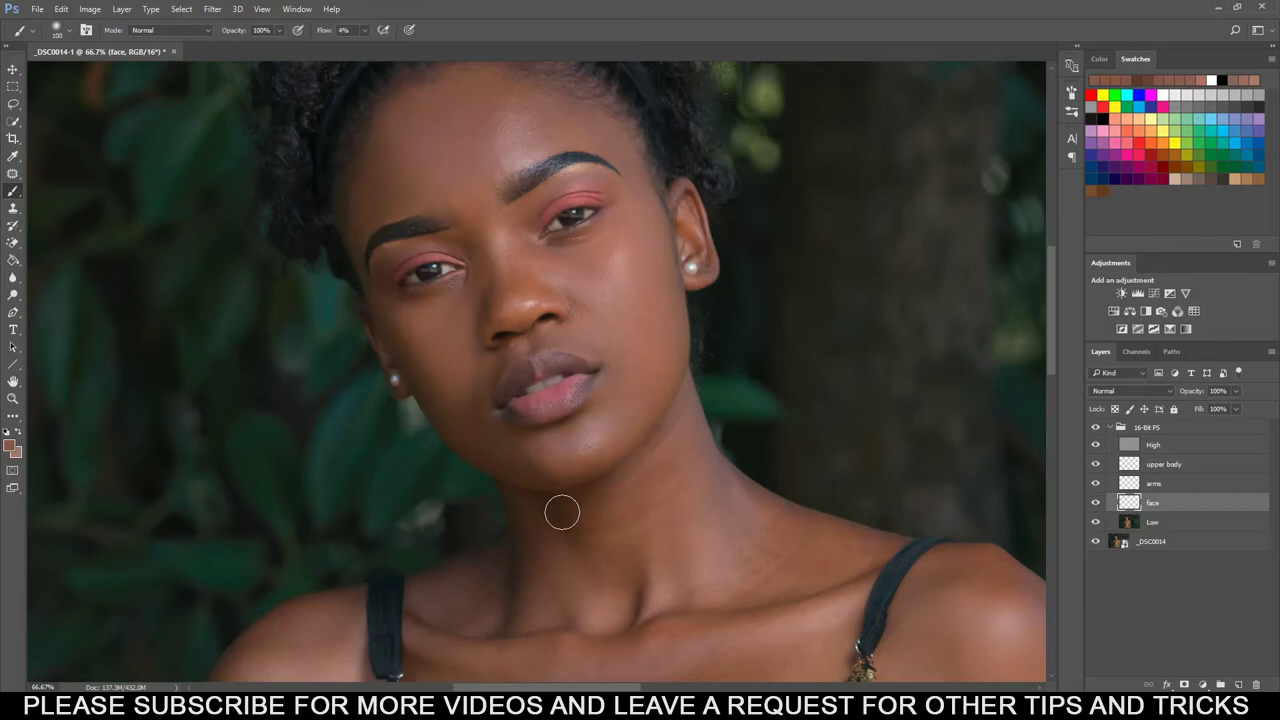
Paint sampled skin tones over the jaw, neck and cheek on the face layer.
{"action": "left_click", "coordinate": [474, 430], "text": "alt"}
{"action": "mouse_move", "coordinate": [397, 335]}
{"action": "left_mouse_down"}
{"action": "mouse_move", "coordinate": [474, 451]}
{"action": "mouse_move", "coordinate": [431, 406]}
{"action": "mouse_move", "coordinate": [534, 483]}
{"action": "mouse_move", "coordinate": [412, 408]}
{"action": "mouse_move", "coordinate": [514, 466]}
{"action": "mouse_move", "coordinate": [494, 451]}
{"action": "left_mouse_up"}
{"action": "left_click", "coordinate": [436, 341], "text": "alt"}
{"action": "mouse_move", "coordinate": [406, 348]}
{"action": "left_mouse_down"}
{"action": "mouse_move", "coordinate": [437, 366]}
{"action": "mouse_move", "coordinate": [357, 283]}
{"action": "mouse_move", "coordinate": [434, 371]}
{"action": "mouse_move", "coordinate": [378, 318]}
{"action": "mouse_move", "coordinate": [543, 434]}
{"action": "mouse_move", "coordinate": [431, 369]}
{"action": "mouse_move", "coordinate": [506, 417]}
{"action": "mouse_move", "coordinate": [460, 401]}
{"action": "left_mouse_up"}
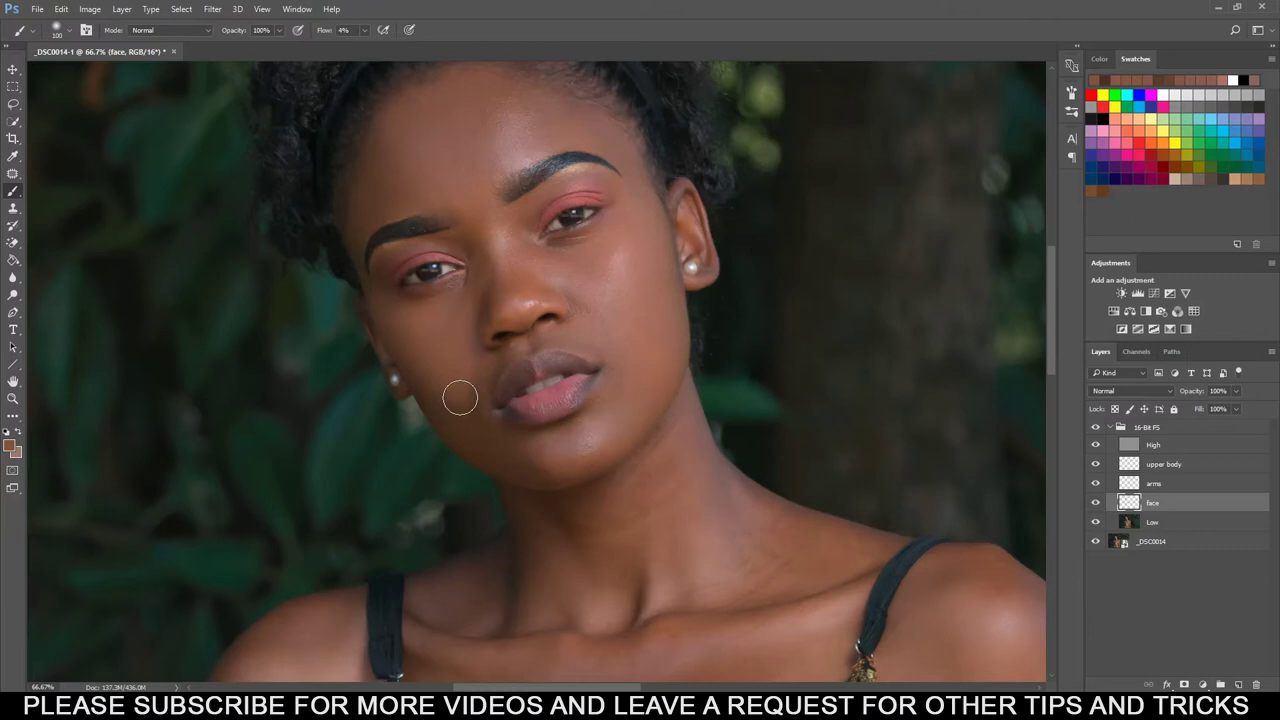
At 100 px, re-sample and paint skin tones around the jaw, cheek, temple, brow and forehead.
{"action": "left_click", "coordinate": [460, 370], "text": "alt"}
{"action": "key", "text": "bracketright"}
{"action": "key", "text": "bracketleft"}
{"action": "left_click", "coordinate": [634, 380], "text": "alt"}
{"action": "left_click", "coordinate": [671, 302], "text": "alt"}
{"action": "left_click", "coordinate": [593, 447], "text": "alt"}
{"action": "left_click", "coordinate": [457, 383], "text": "alt"}
{"action": "left_click", "coordinate": [617, 276], "text": "alt"}
{"action": "left_click", "coordinate": [633, 180], "text": "alt"}
{"action": "left_click", "coordinate": [544, 112], "text": "alt"}
{"action": "left_click", "coordinate": [590, 123], "text": "alt"}
{"action": "left_click", "coordinate": [493, 91], "text": "alt"}
{"action": "left_click", "coordinate": [494, 147], "text": "alt"}
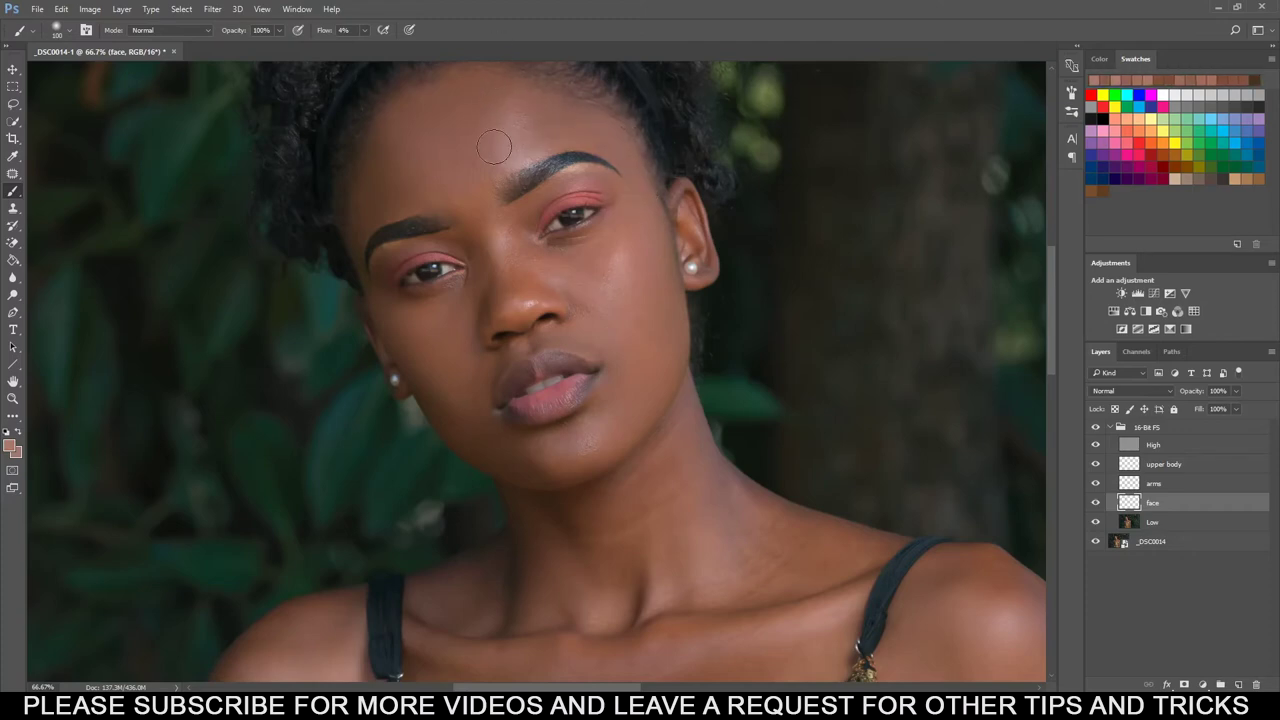
{"action": "left_click", "coordinate": [623, 420], "text": "alt"}
{"action": "left_click", "coordinate": [551, 272], "text": "alt"}
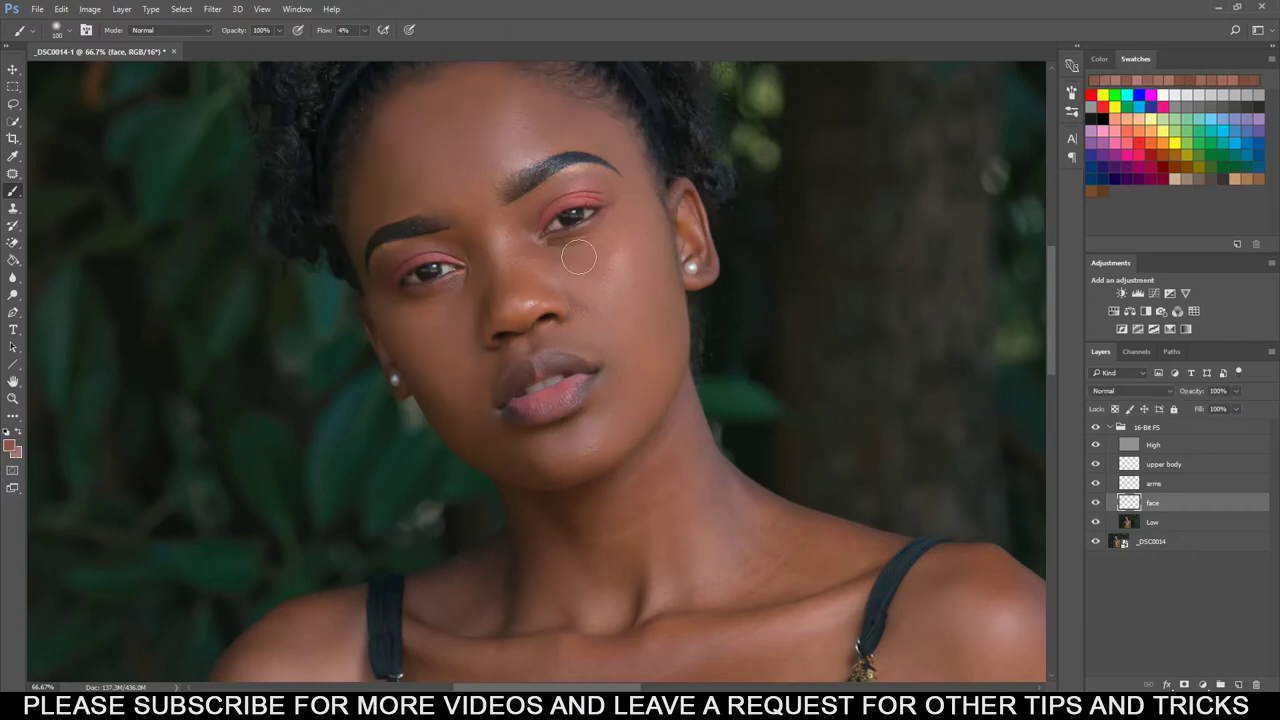
Shrink the brush to 70 px, zooming to 100% and back to 50% on the shoulders.
{"action": "key", "text": "ctrl+plus"}
{"action": "key", "text": "bracketleft"}
{"action": "key", "text": "bracketleft"}
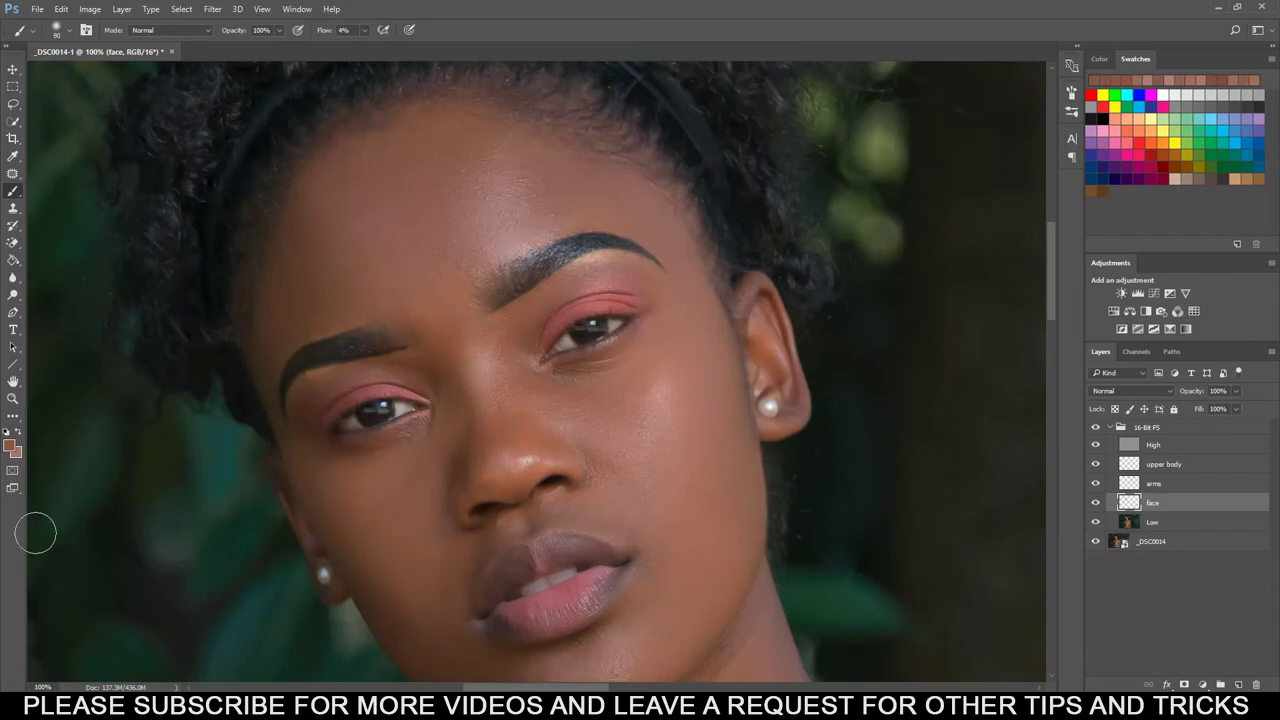
{"action": "key", "text": "ctrl+minus"}
{"action": "key", "text": "bracketleft"}
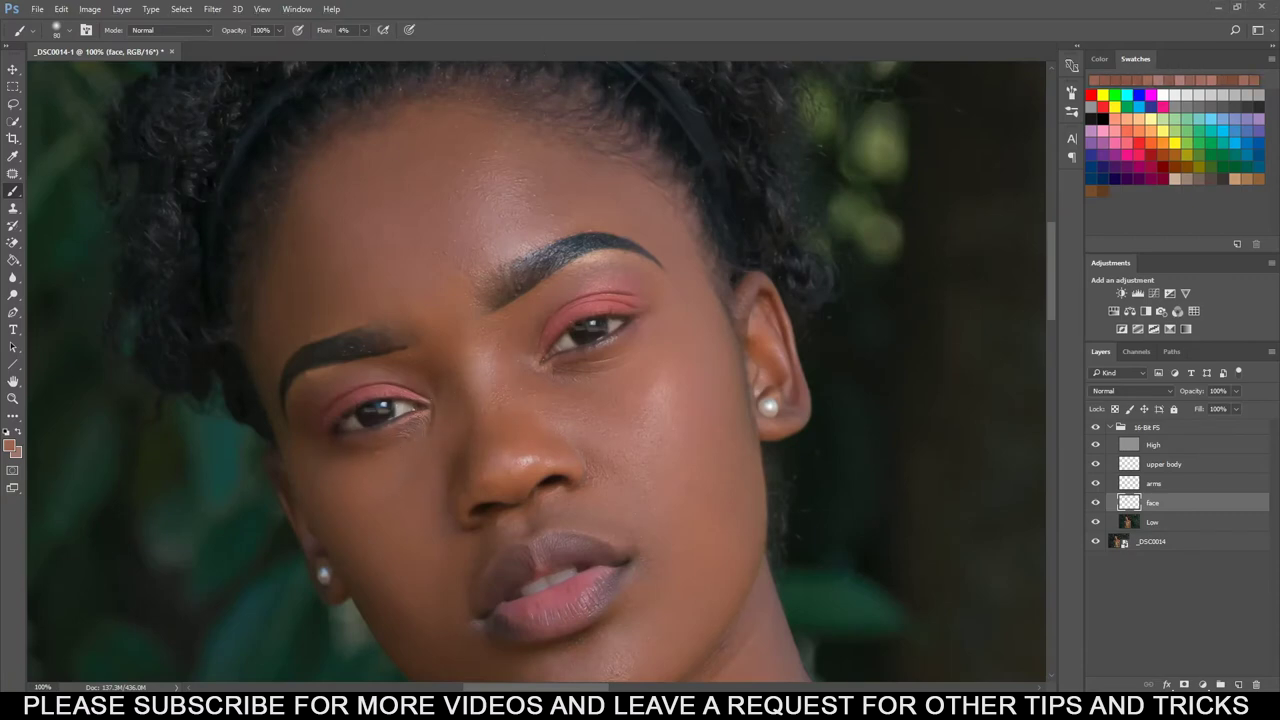
{"action": "left_click_drag", "start_coordinate": [473, 336], "coordinate": [153, 206]}
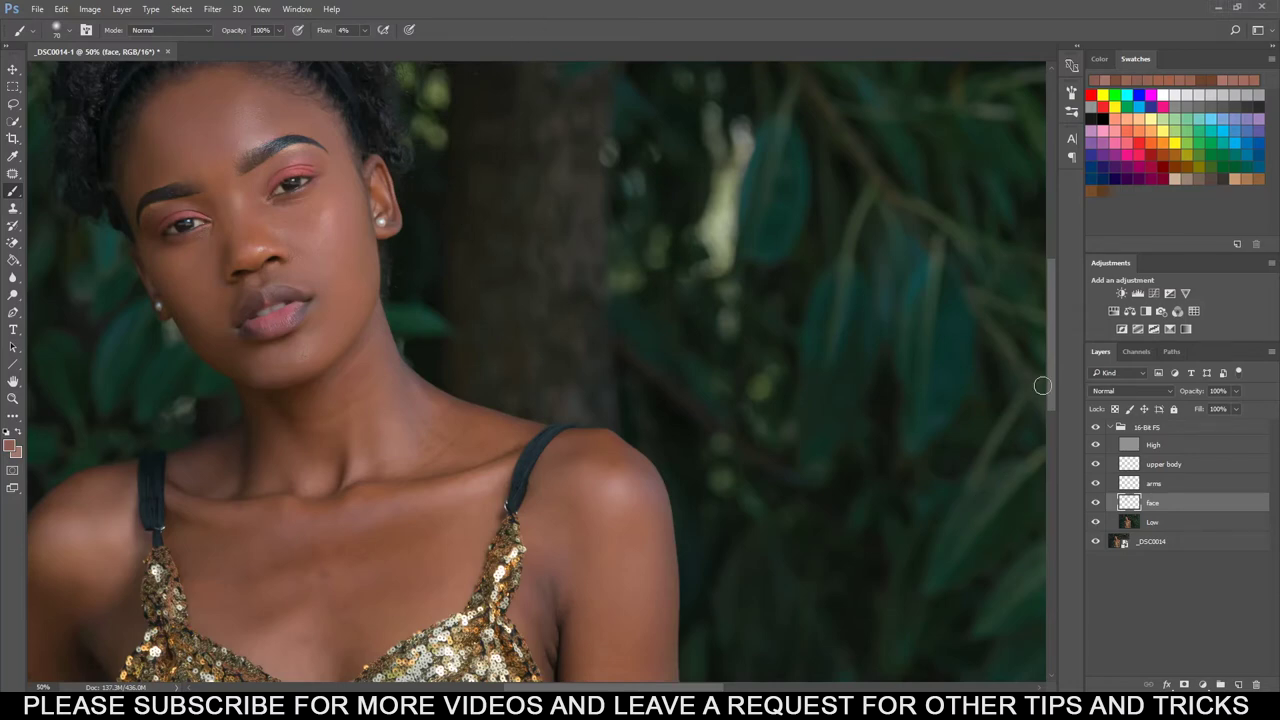
{"action": "left_click_drag", "start_coordinate": [1050, 368], "coordinate": [1051, 357]}
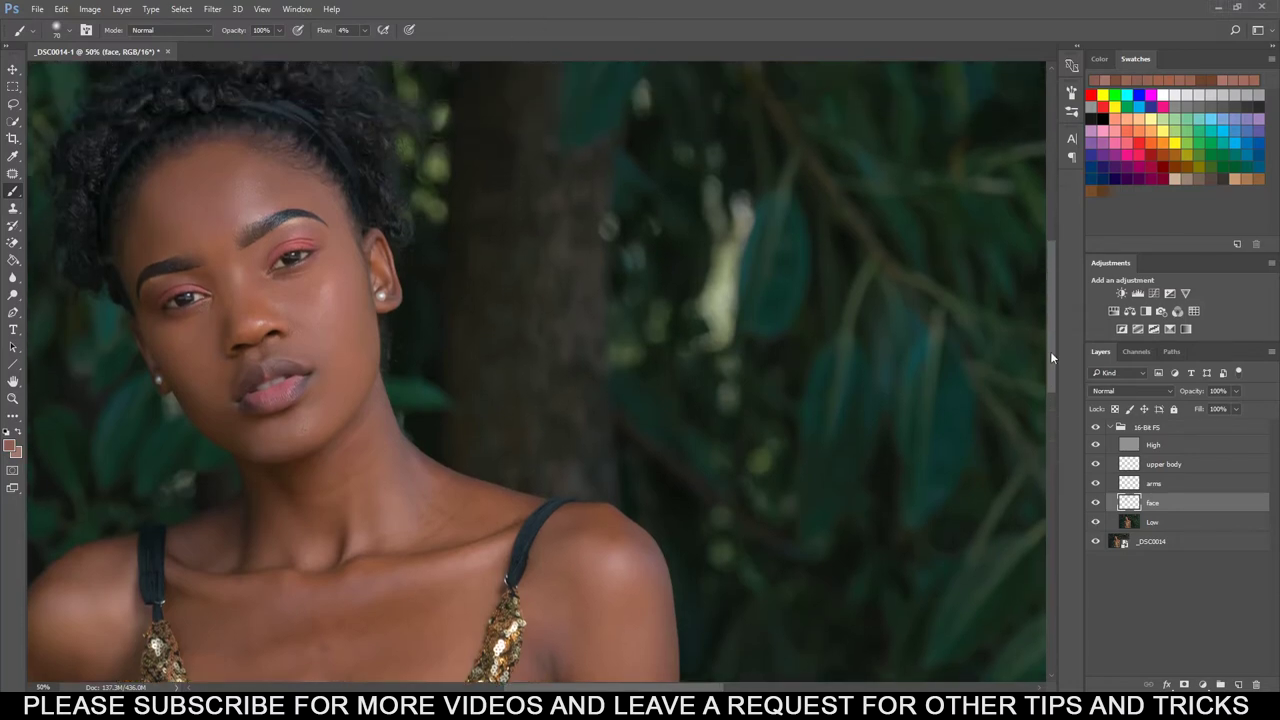
Split the face layer's Underlying Layer black Blend If slider at 5/100 and apply it.
{"action": "right_click", "coordinate": [1184, 494]}
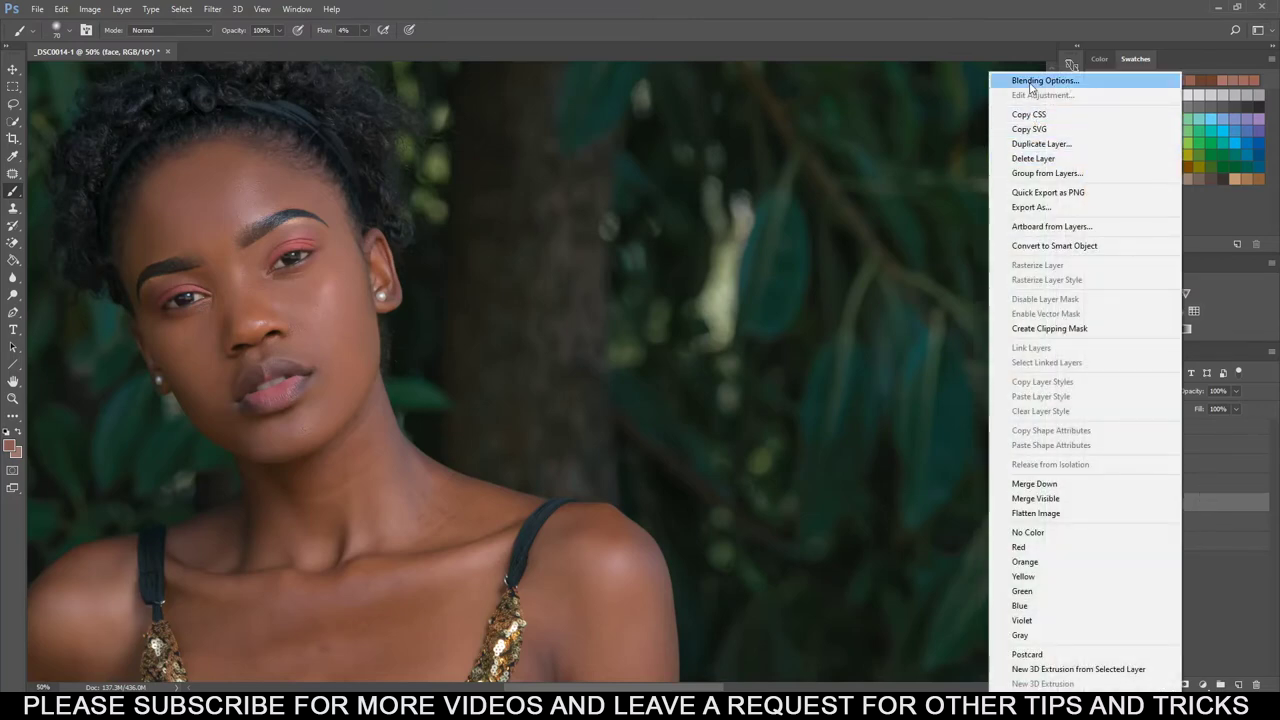
{"action": "left_click", "coordinate": [1030, 84]}
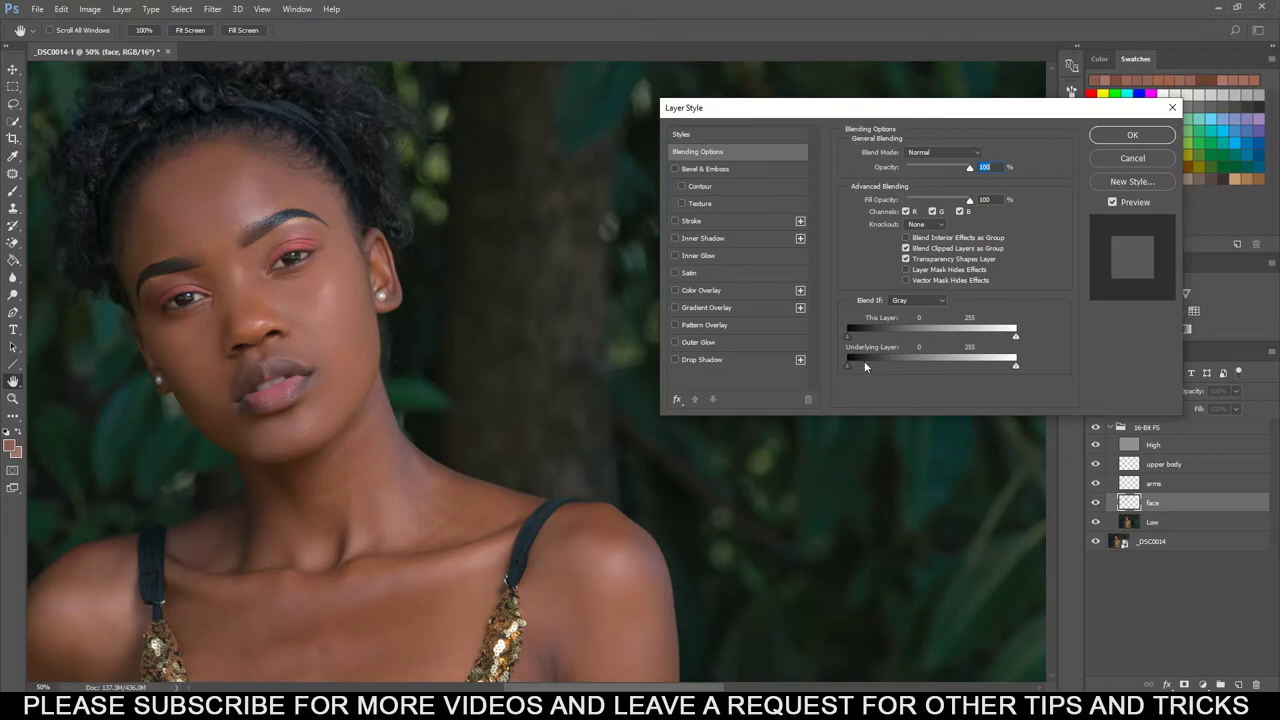
{"action": "left_click_drag", "start_coordinate": [846, 366], "coordinate": [895, 368]}
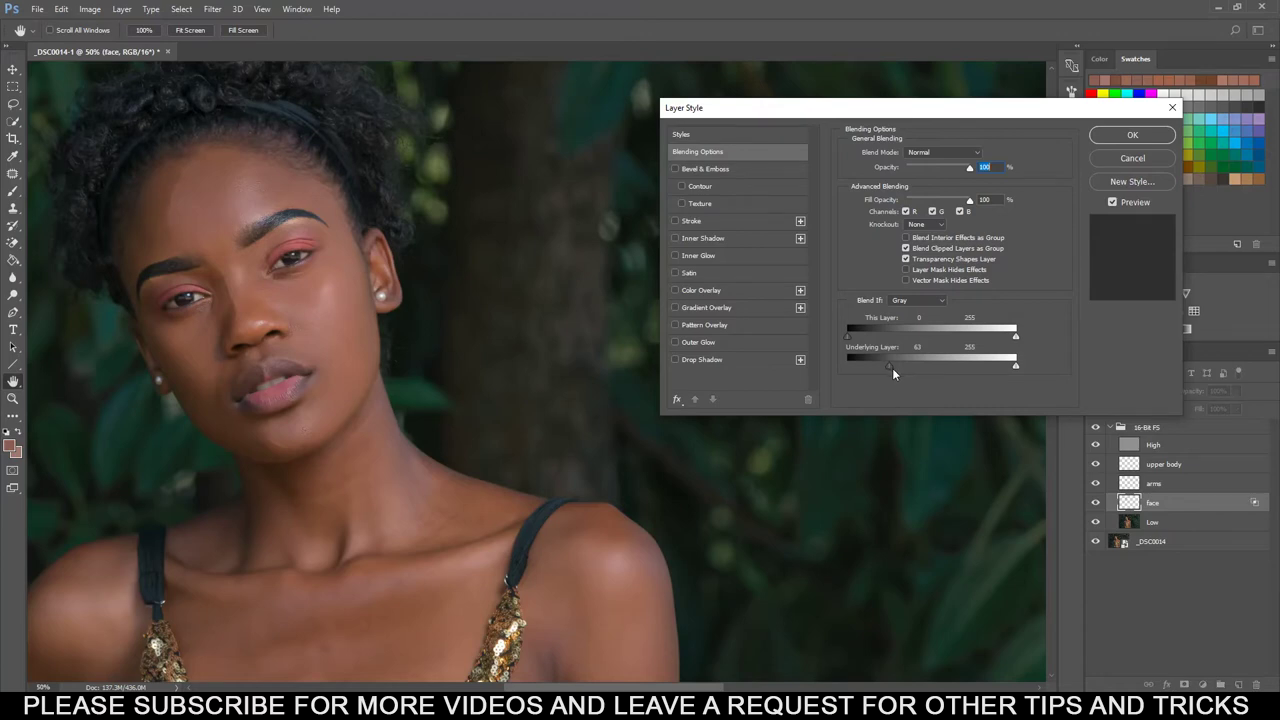
{"action": "left_click_drag", "start_coordinate": [887, 364], "coordinate": [916, 366]}
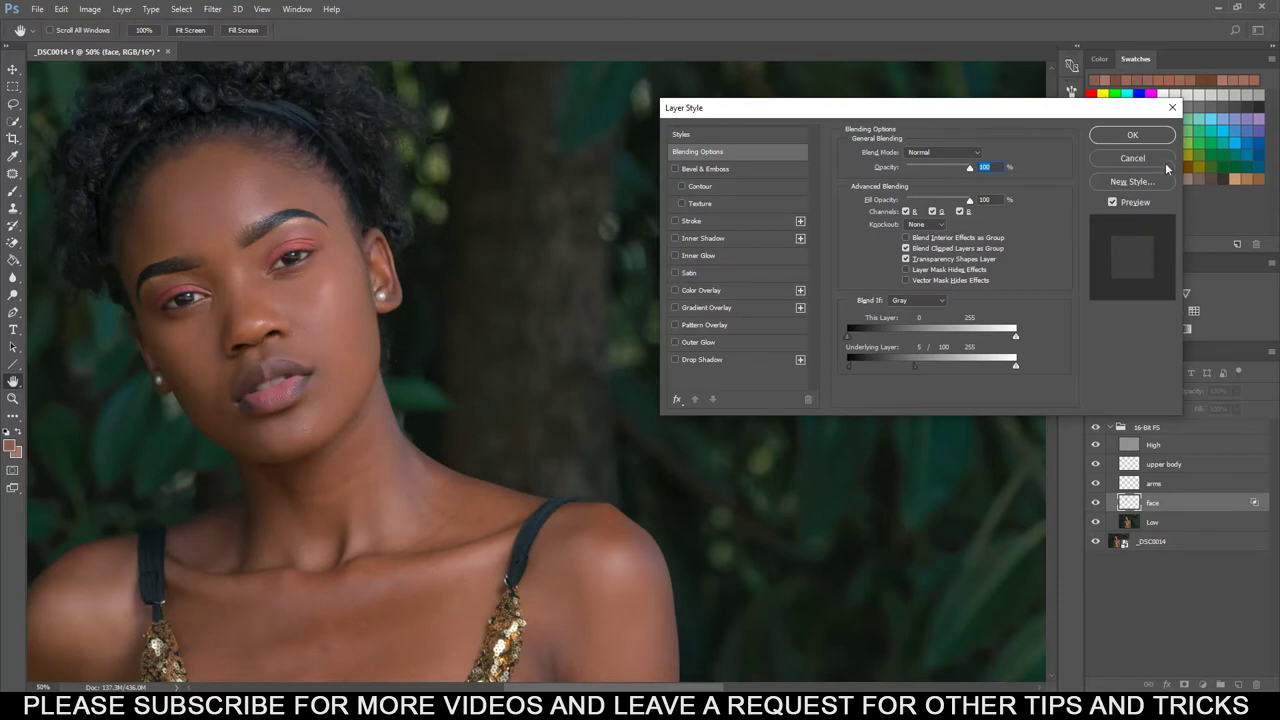
{"action": "left_click", "coordinate": [1132, 134]}
{"action": "left_click", "coordinate": [1096, 503]}
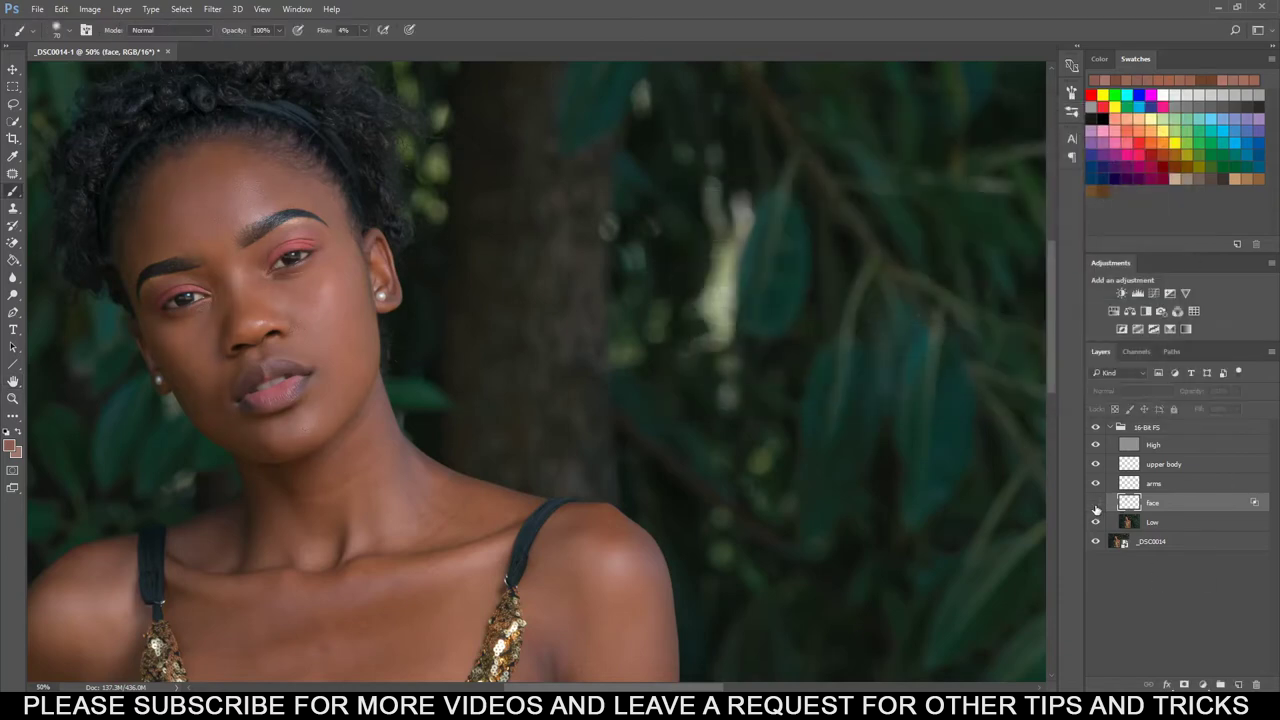
Lower the face layer's opacity to 83% and compare it on and off.
{"action": "left_click", "coordinate": [1096, 507]}
{"action": "left_click", "coordinate": [1237, 393]}
{"action": "left_click_drag", "start_coordinate": [1236, 410], "coordinate": [1235, 410]}
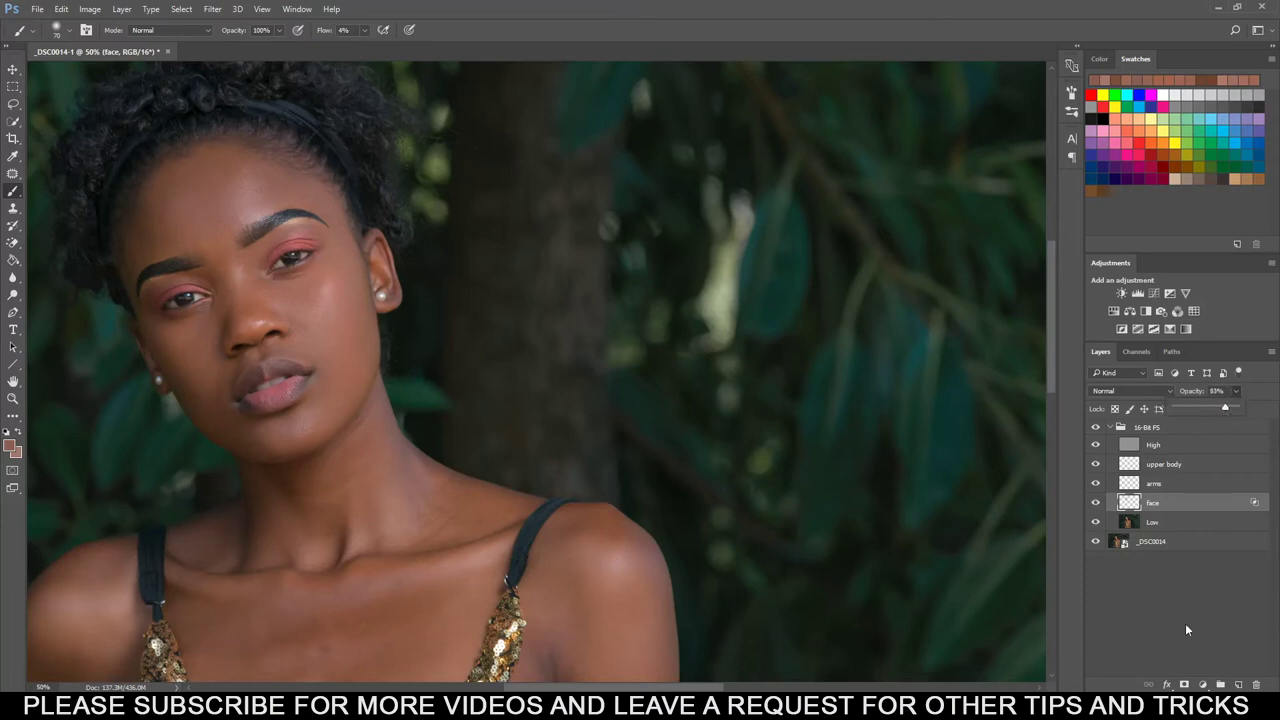
{"action": "left_click", "coordinate": [1097, 503]}
{"action": "left_click", "coordinate": [1097, 503]}
{"action": "left_click", "coordinate": [1208, 467]}
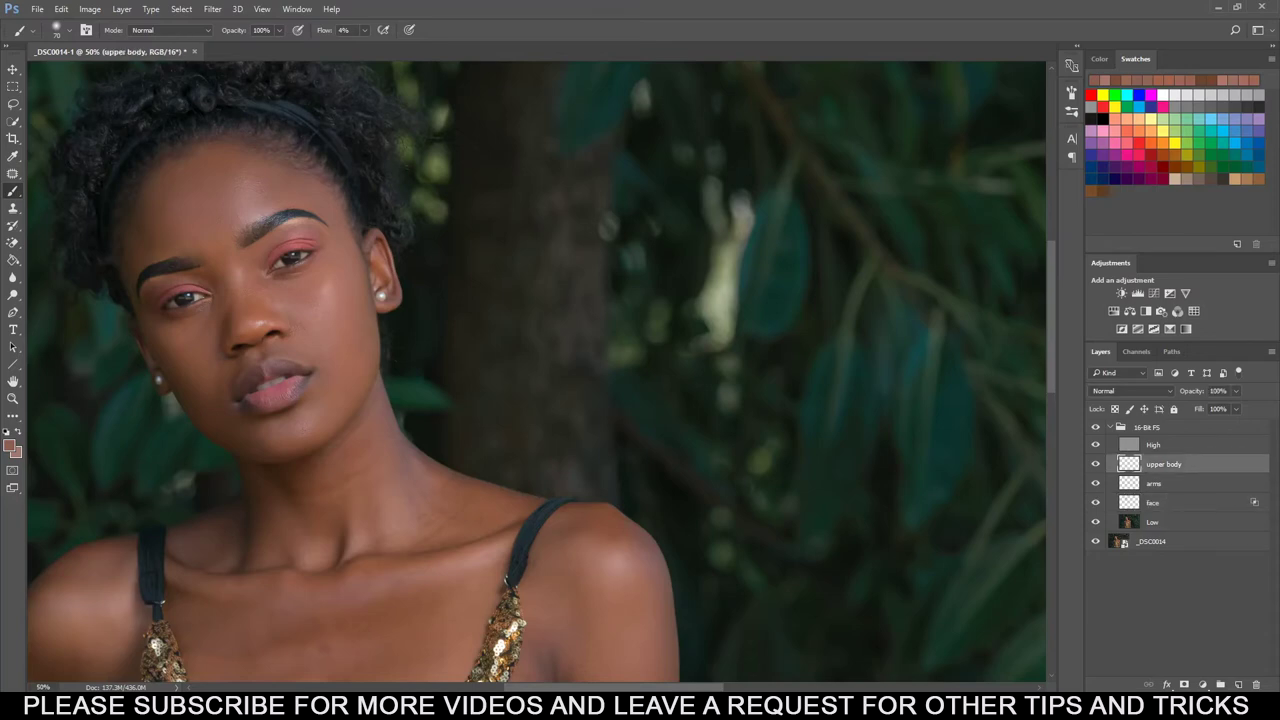
{"action": "mouse_move", "coordinate": [400, 350]}
{"action": "left_mouse_down"}
{"action": "mouse_move", "coordinate": [730, 215]}
{"action": "mouse_move", "coordinate": [690, 215]}
{"action": "left_mouse_up"}
{"action": "key", "text": "bracketright"}
{"action": "key", "text": "bracketright"}
{"action": "key", "text": "bracketright"}
{"action": "key", "text": "bracketright"}
{"action": "key", "text": "bracketright"}
{"action": "key", "text": "bracketright"}
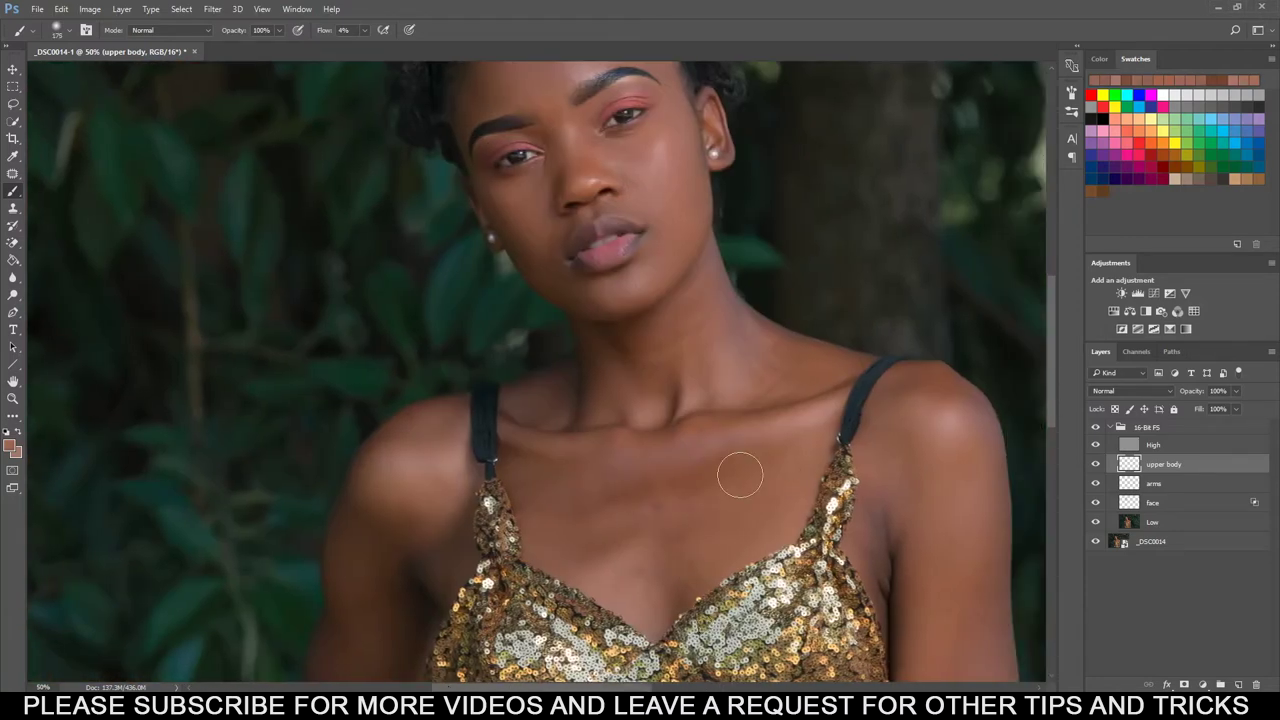
{"action": "key", "text": "bracketleft"}
{"action": "key", "text": "bracketleft"}
{"action": "key", "text": "ctrl+plus"}
{"action": "key", "text": "ctrl+plus"}
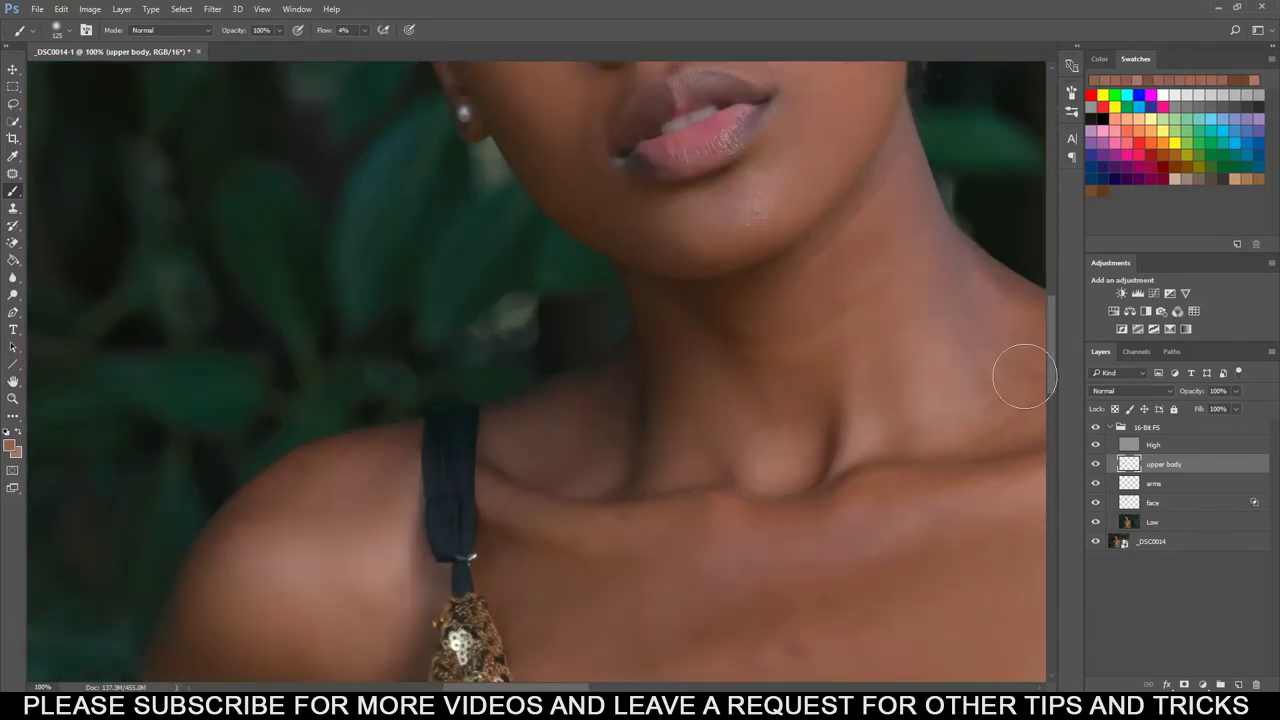
{"action": "scroll", "coordinate": [900, 400], "scroll_direction": "down", "scroll_amount": 3}
{"action": "key", "text": "bracketleft"}
{"action": "key", "text": "bracketleft"}
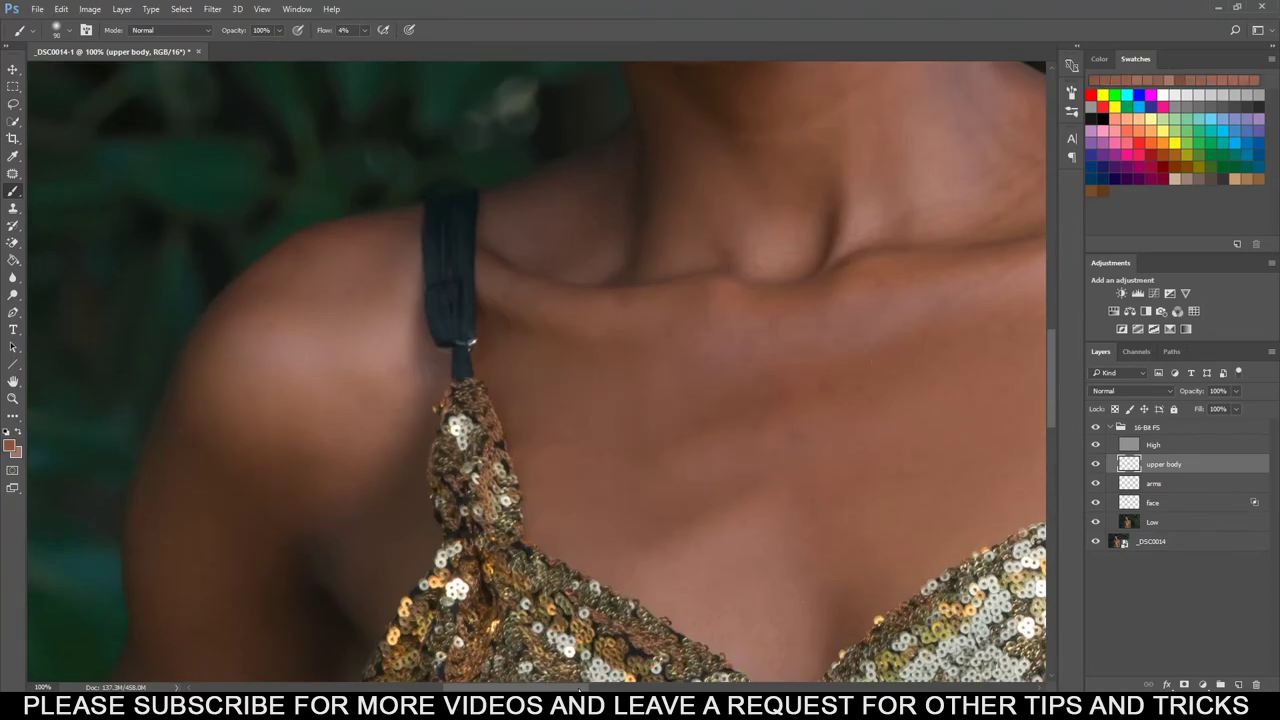
{"action": "left_click_drag", "start_coordinate": [618, 426], "coordinate": [338, 426]}
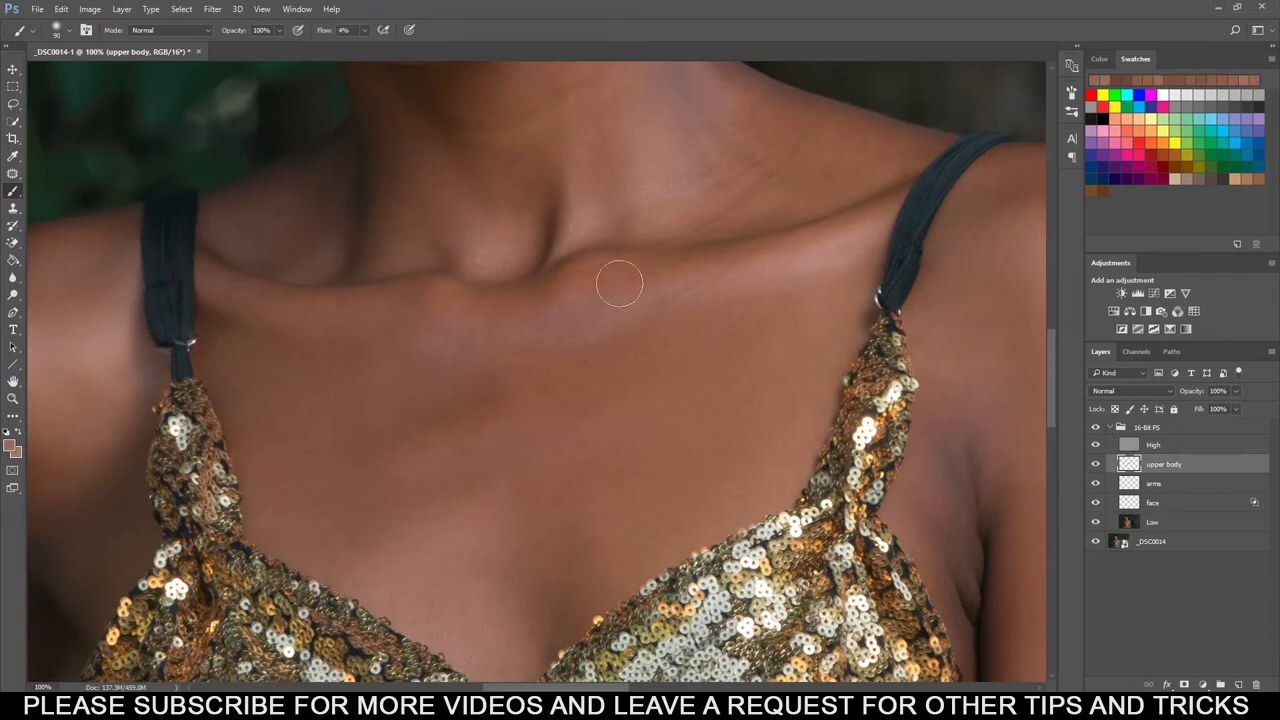
{"action": "key", "text": "ctrl+0"}
{"action": "key", "text": "ctrl+comma"}
{"action": "key", "text": "bracketright"}
{"action": "key", "text": "bracketright"}
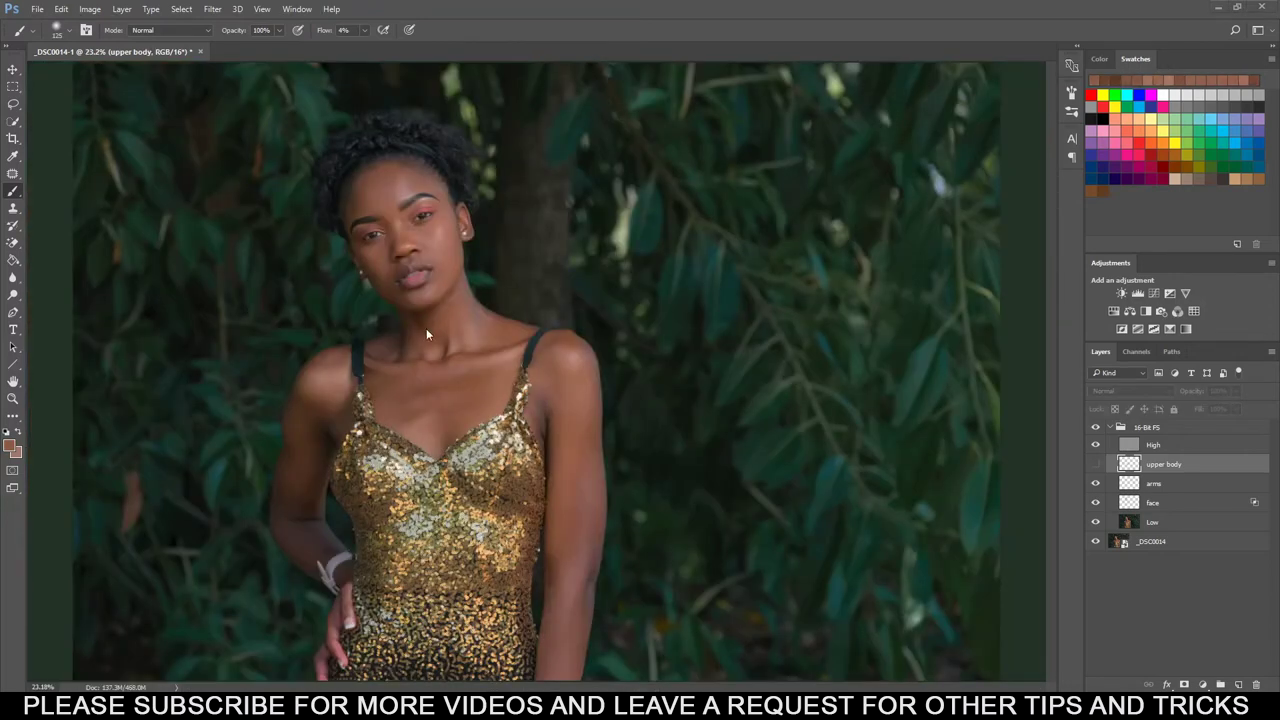
{"action": "left_click", "coordinate": [1096, 465]}
{"action": "left_click", "coordinate": [1096, 465]}
{"action": "left_click", "coordinate": [1096, 465]}
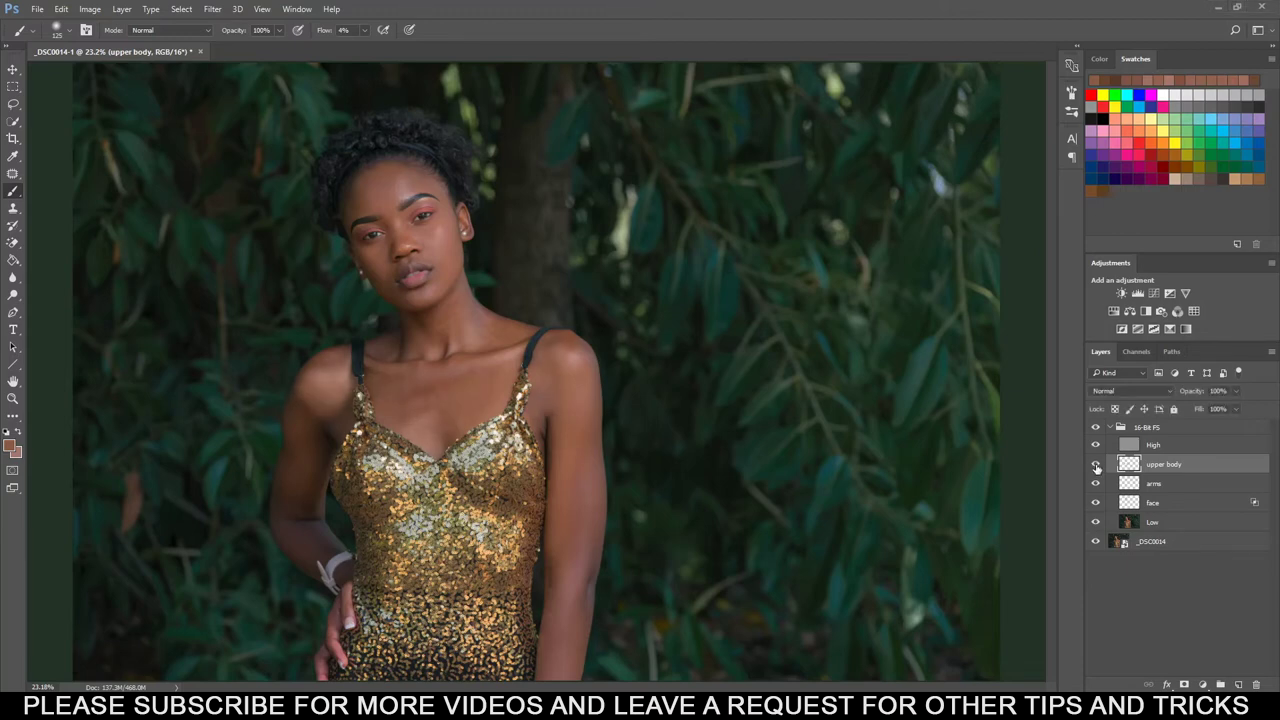
{"action": "double_click", "coordinate": [1203, 465]}
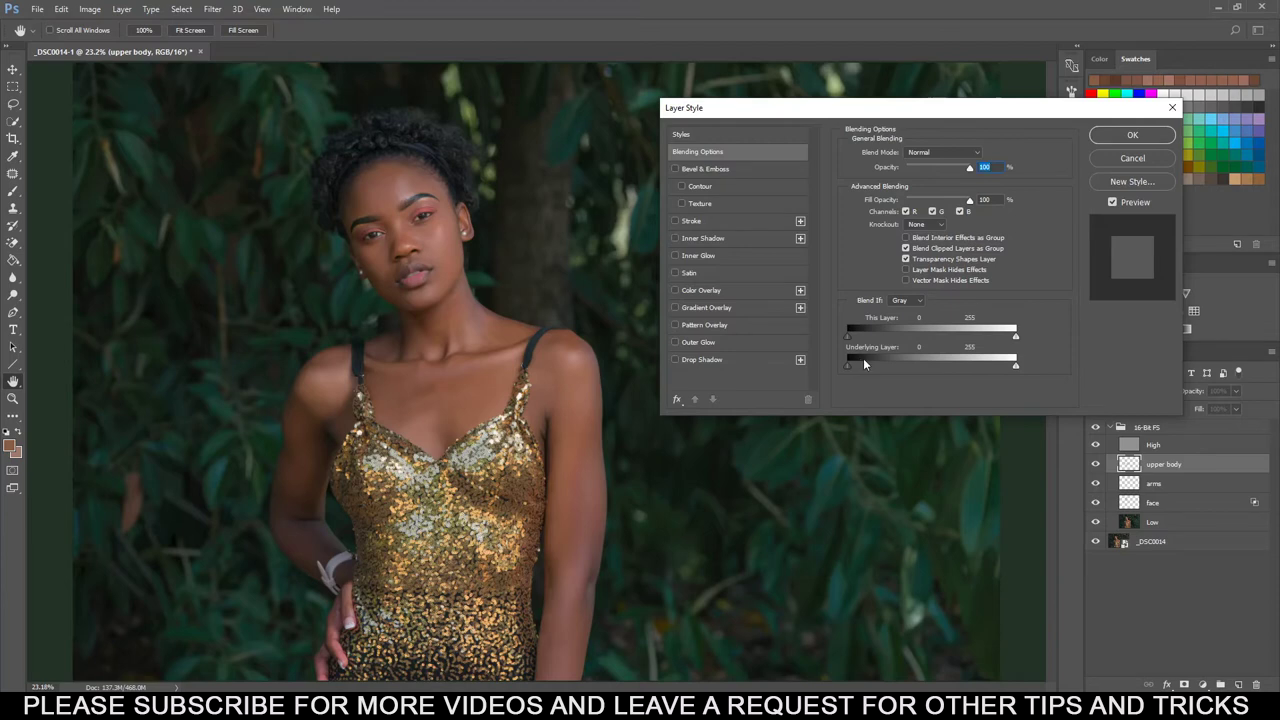
Split the upper body layer's Underlying Layer black slider to 0/79 and apply.
{"action": "left_click_drag", "start_coordinate": [844, 365], "coordinate": [900, 366]}
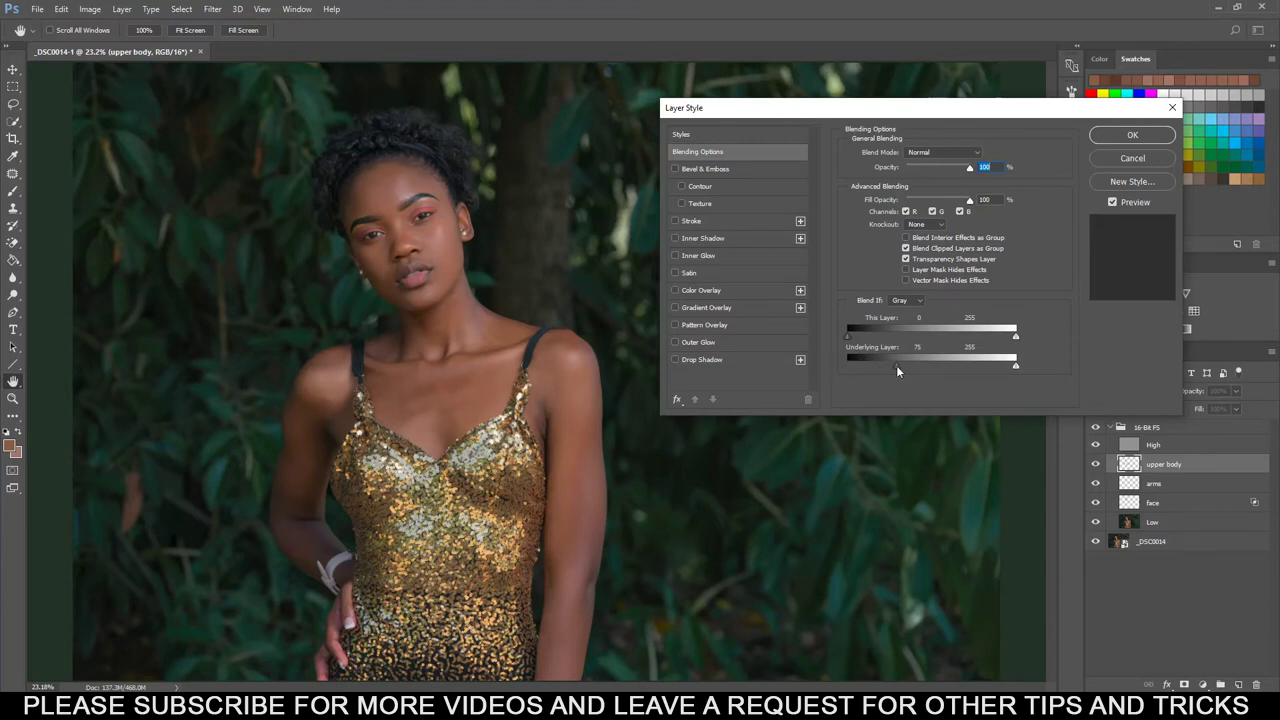
{"action": "key", "text": "alt"}
{"action": "left_click_drag", "start_coordinate": [896, 368], "coordinate": [853, 370]}
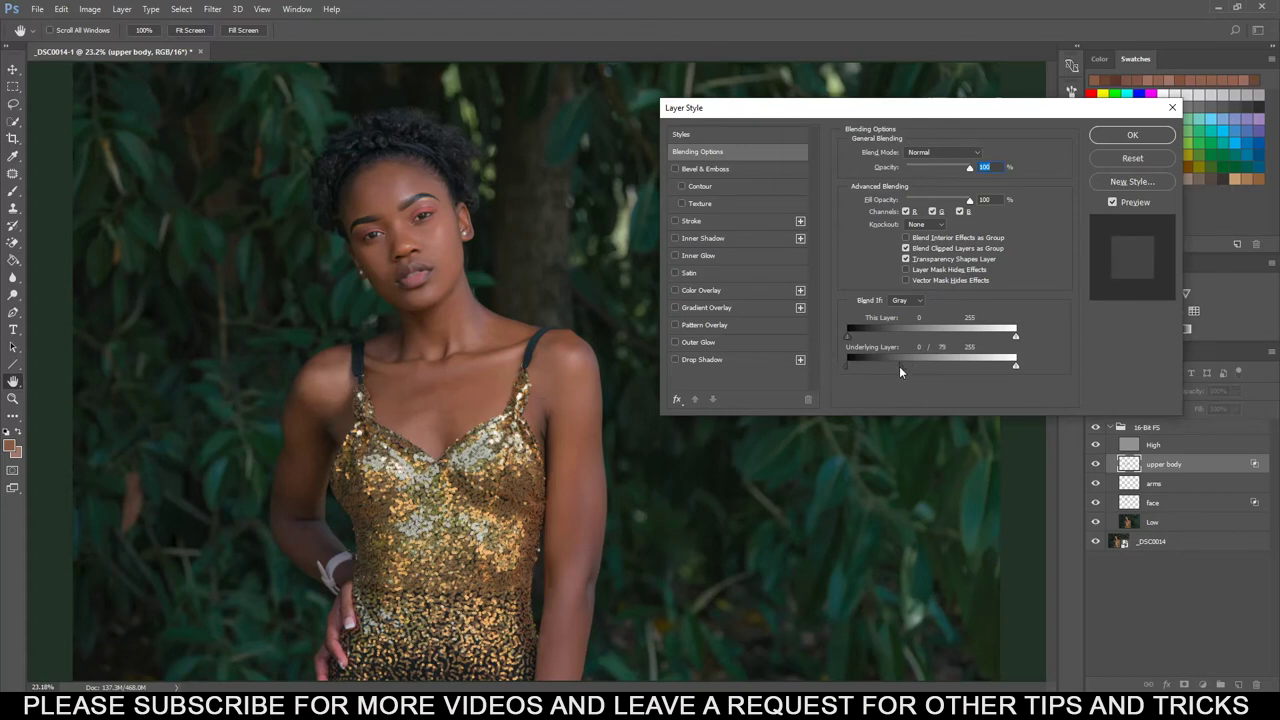
{"action": "left_click", "coordinate": [1132, 135]}
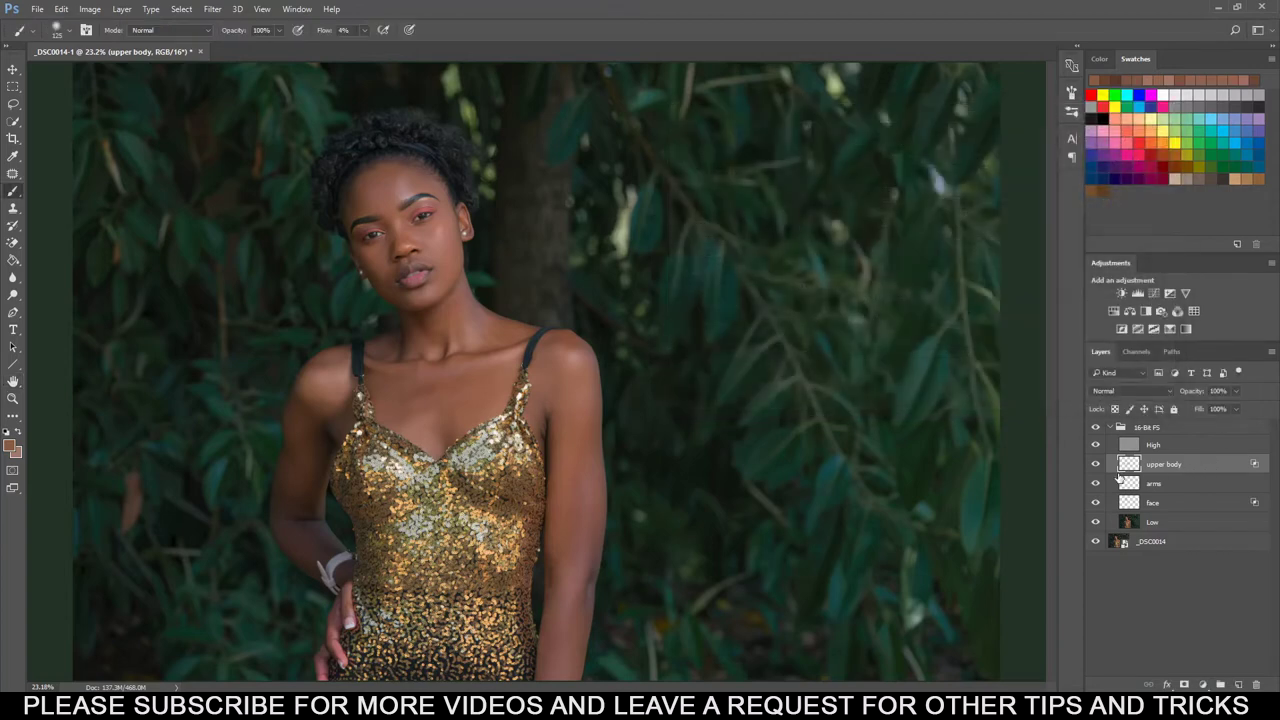
{"action": "left_click", "coordinate": [1096, 464]}
{"action": "left_click", "coordinate": [1096, 464]}
{"action": "left_click", "coordinate": [1096, 464]}
{"action": "left_click", "coordinate": [1096, 464]}
{"action": "left_click", "coordinate": [1200, 483]}
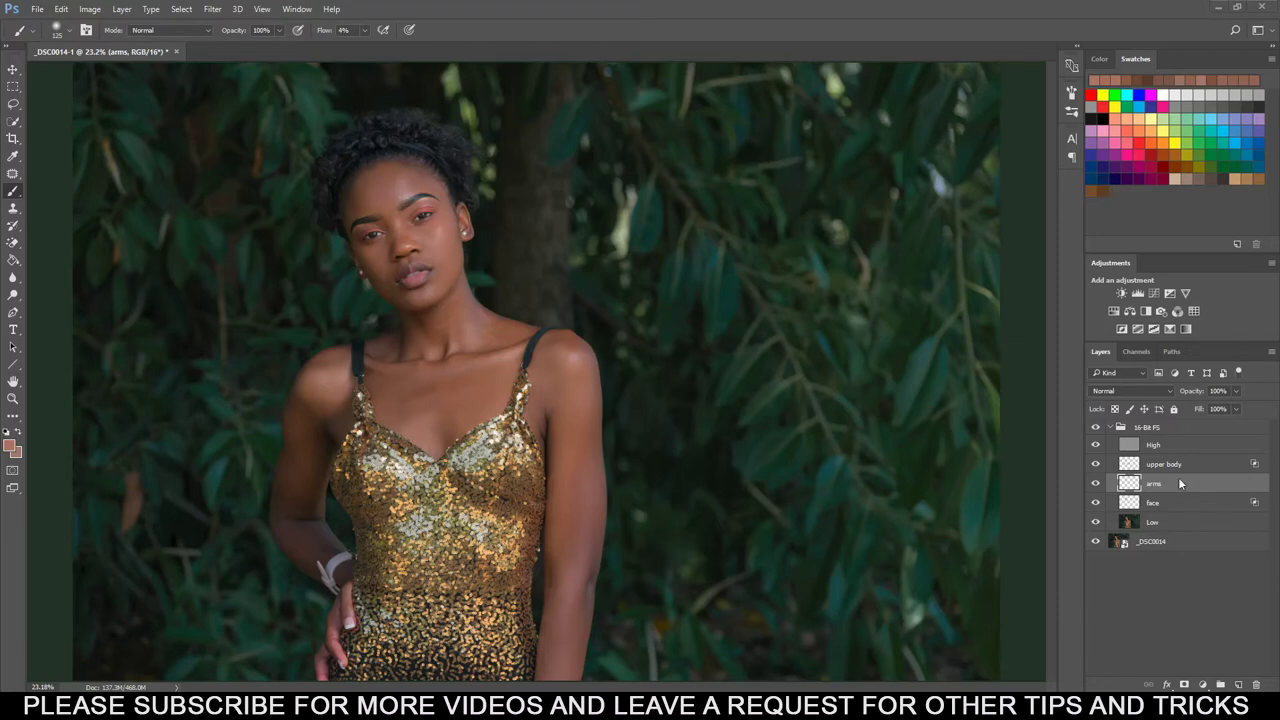
Inspect the chest and arm, then apply Blend If settings to the arms layer.
{"action": "key", "text": "ctrl+plus"}
{"action": "key", "text": "ctrl+plus"}
{"action": "key", "text": "ctrl+plus"}
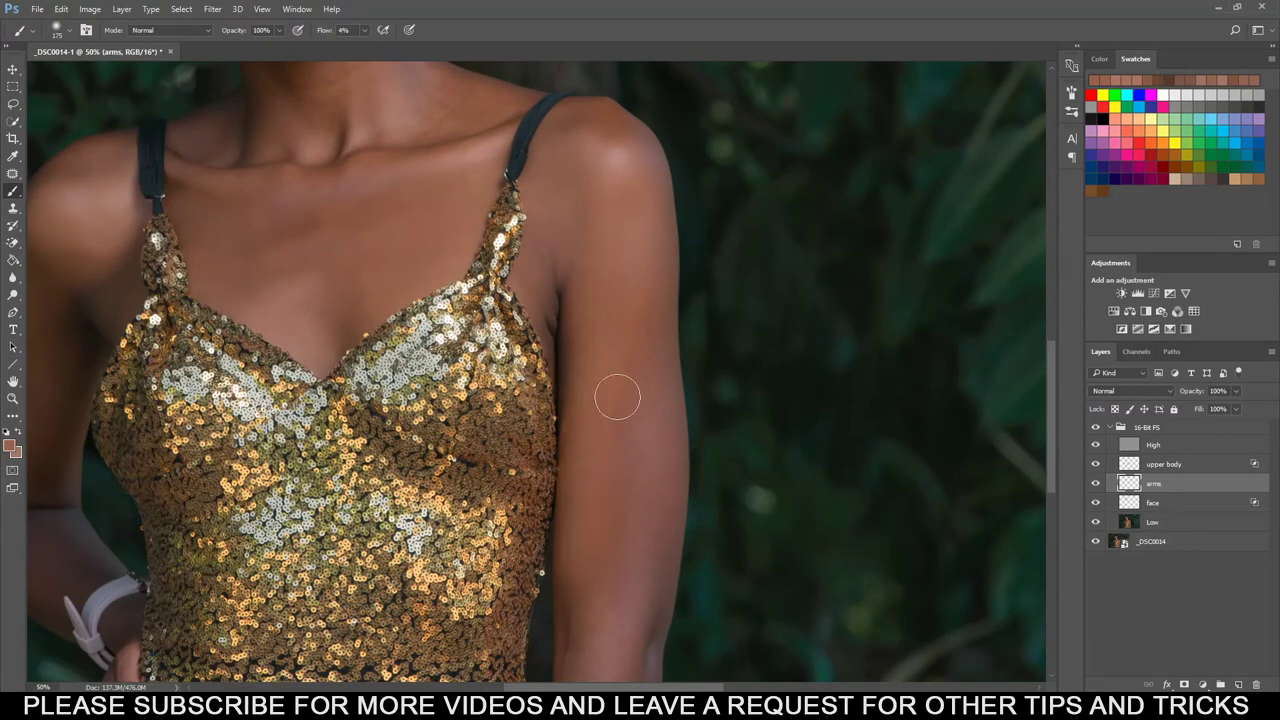
{"action": "scroll", "coordinate": [628, 530], "scroll_direction": "up", "scroll_amount": 2}
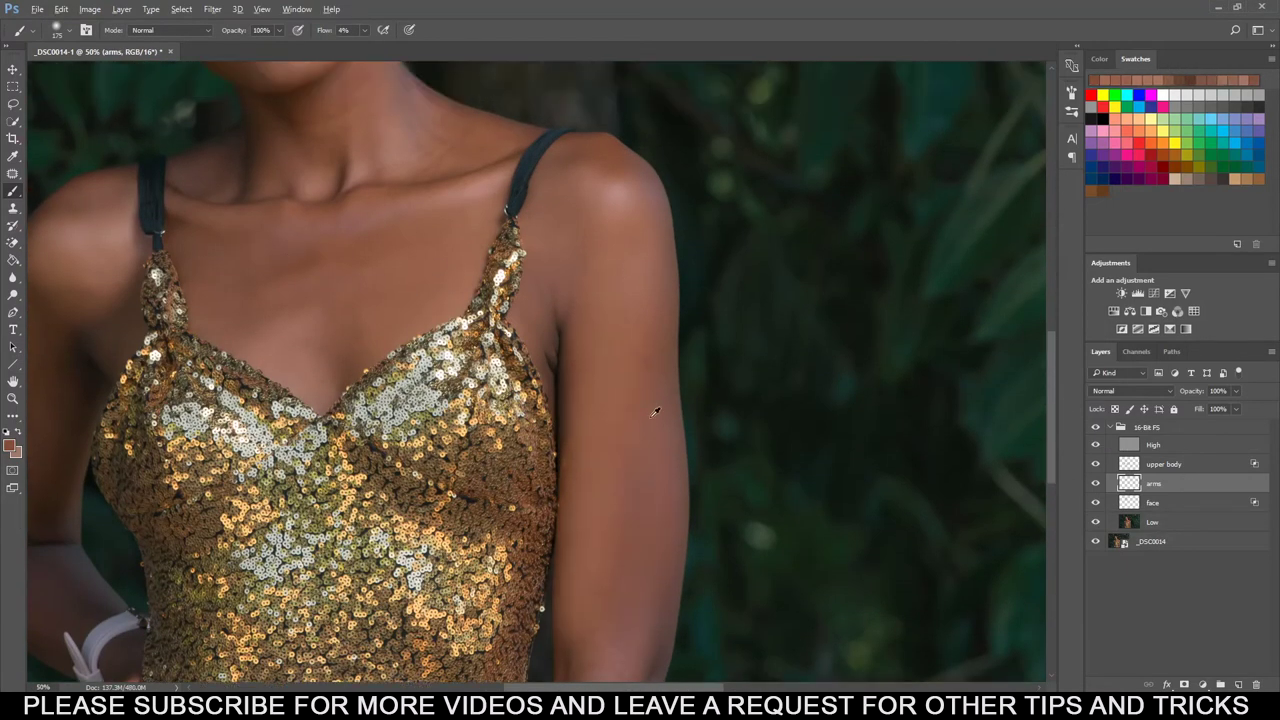
{"action": "scroll", "coordinate": [605, 507], "scroll_direction": "down", "scroll_amount": 5}
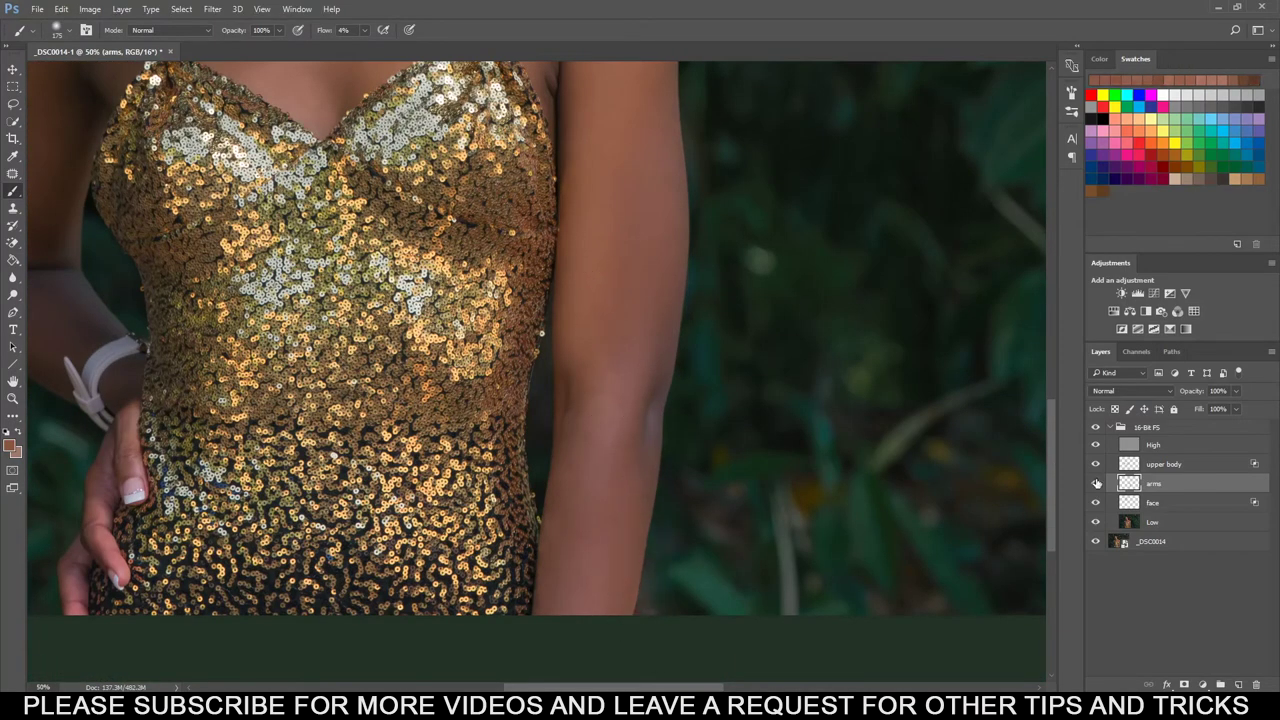
{"action": "key", "text": "ctrl+0"}
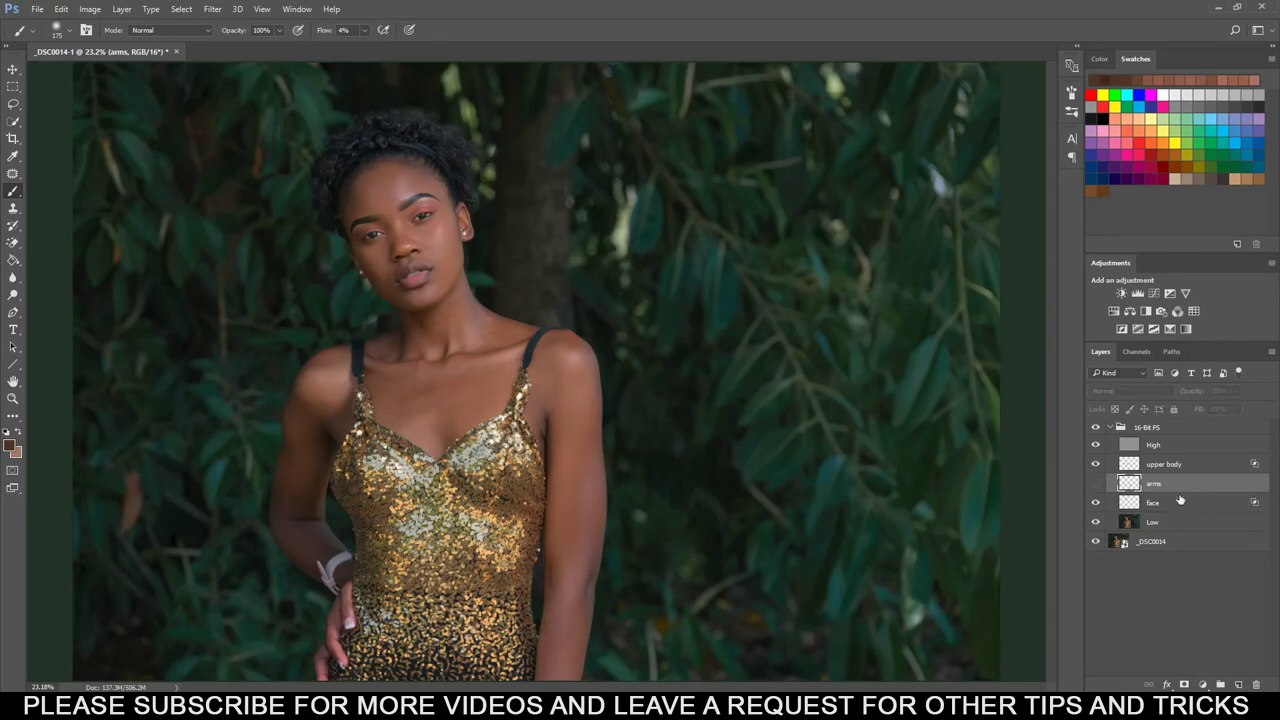
{"action": "double_click", "coordinate": [1130, 487]}
{"action": "key", "text": "Return"}
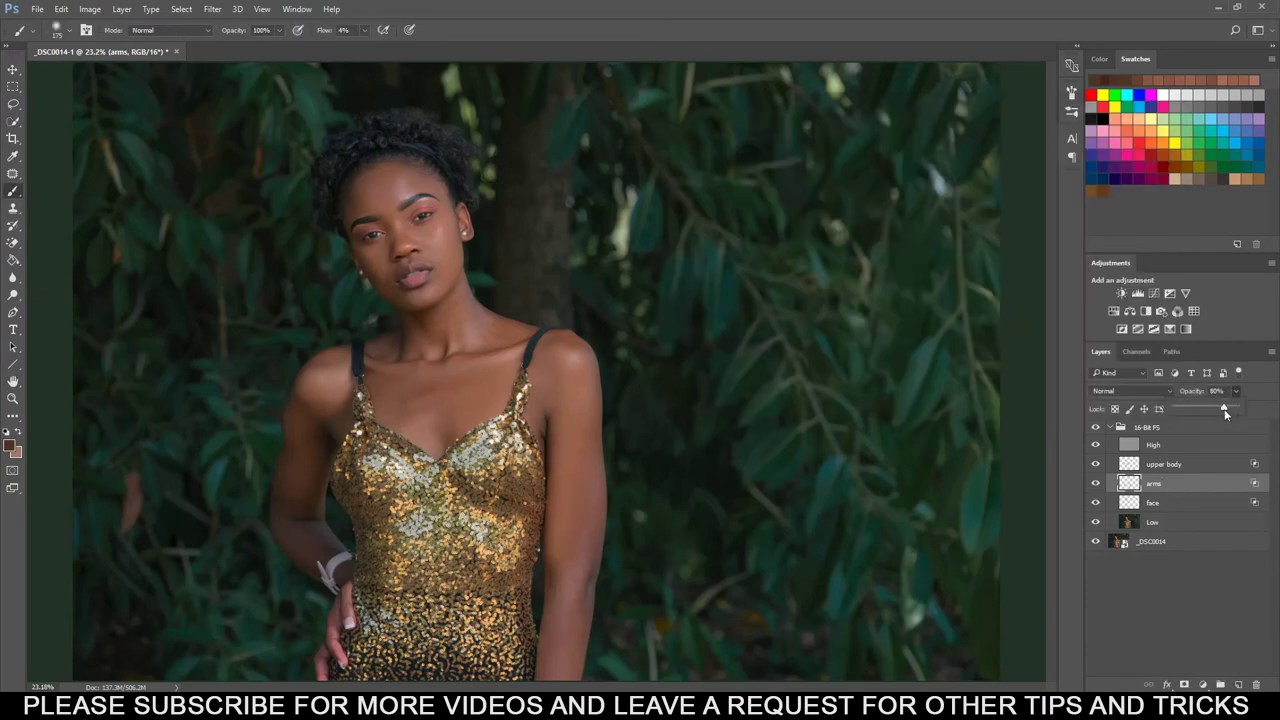
Select the upper body layer together with the arms and face layers.
{"action": "left_click", "coordinate": [1207, 478], "text": "ctrl"}
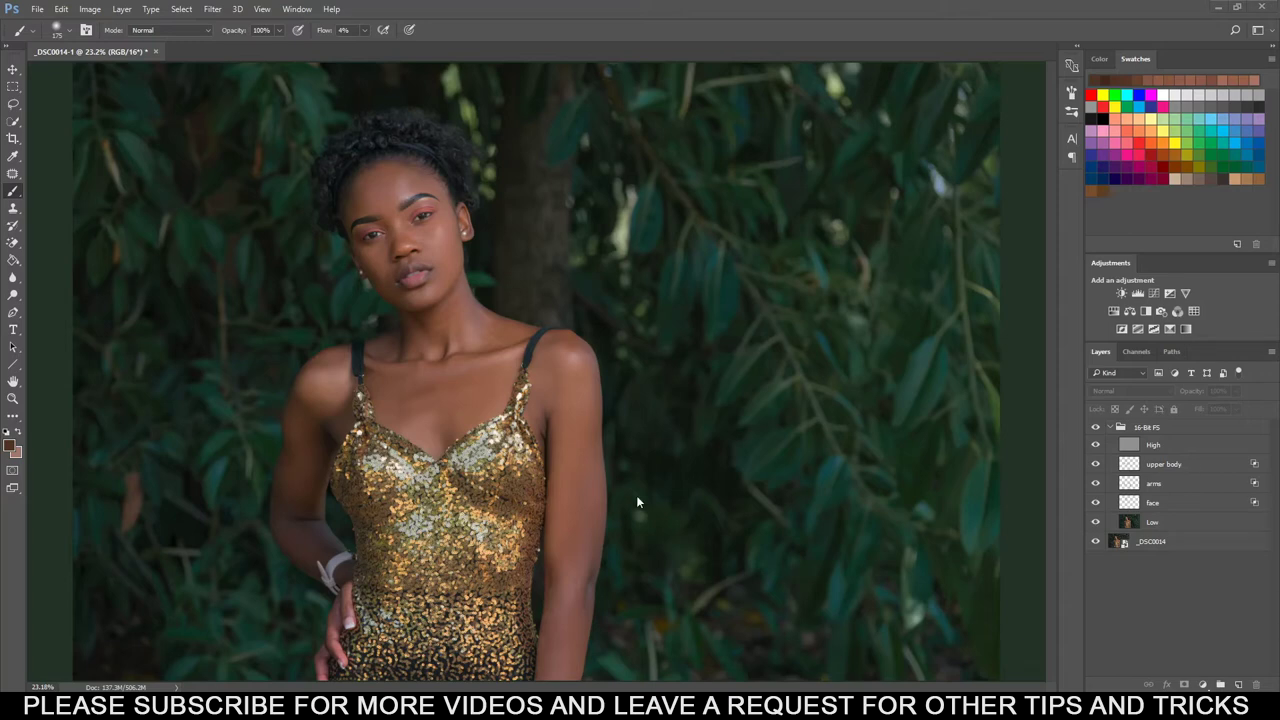
{"action": "left_click", "coordinate": [1193, 466]}
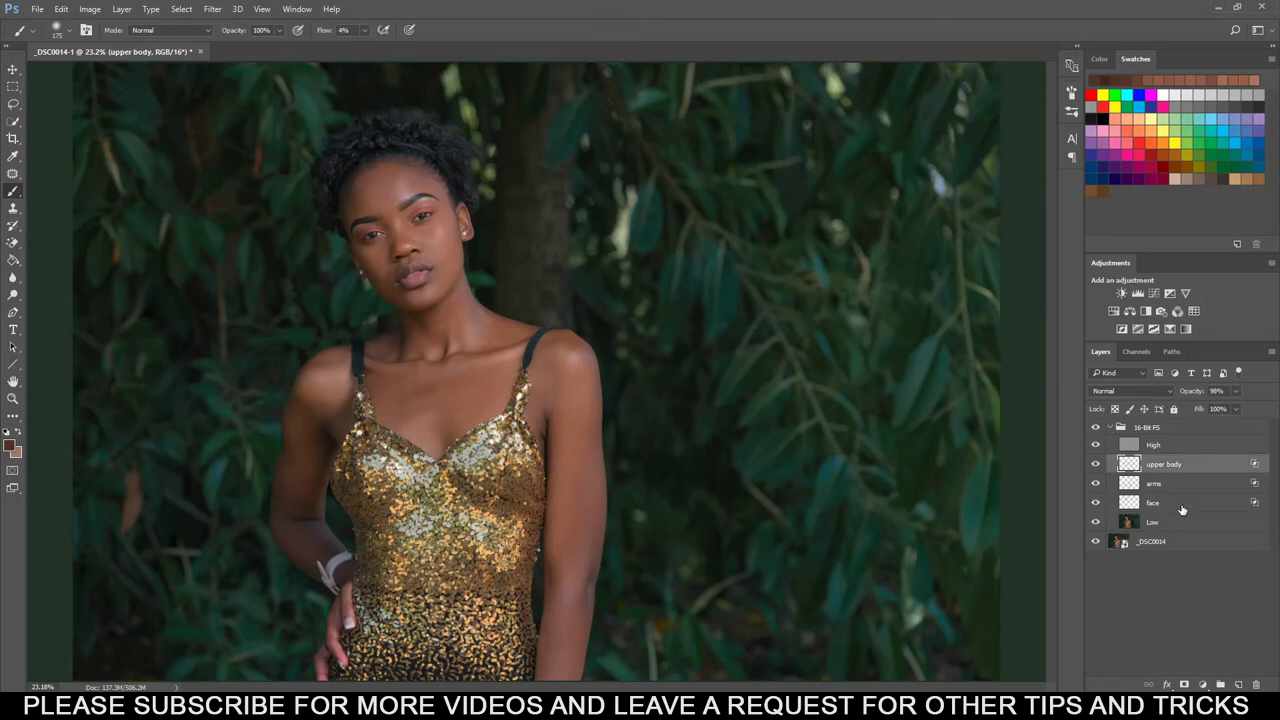
{"action": "left_click", "coordinate": [1182, 510], "text": "shift"}
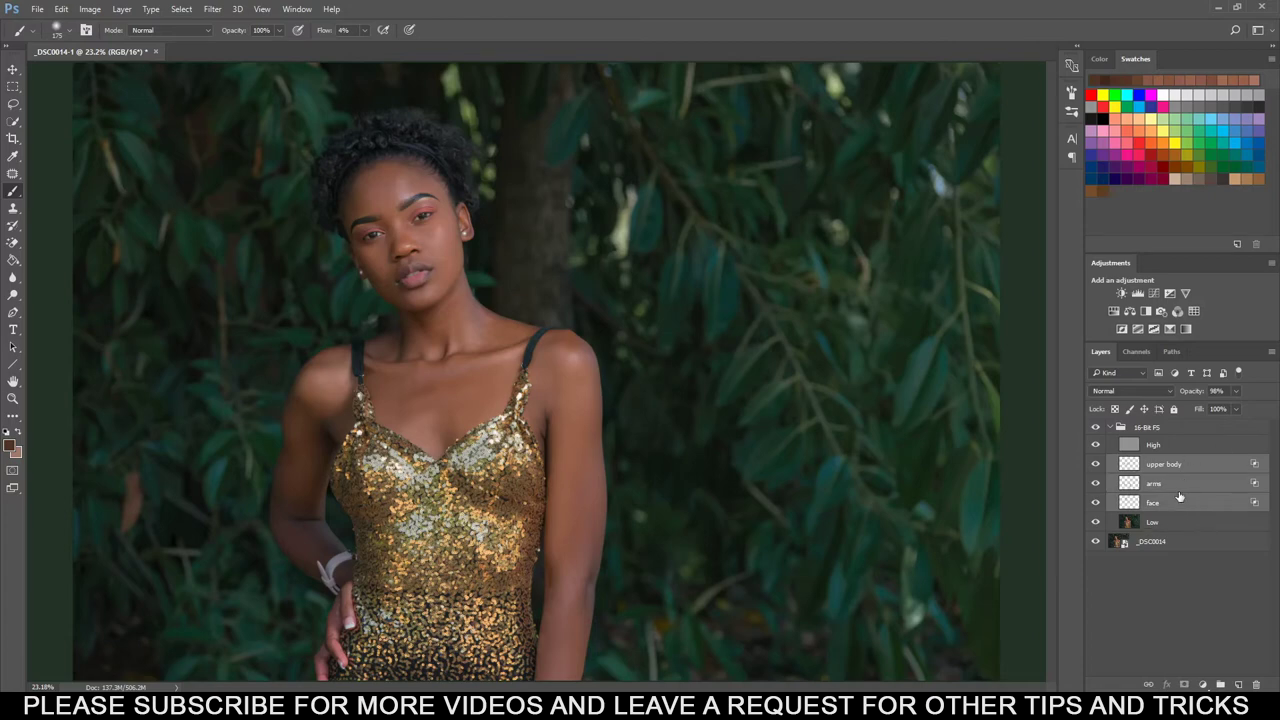
Group the upper body, arms and face layers into a group named 'tones', then select the Low layer.
{"action": "key", "text": "ctrl+g"}
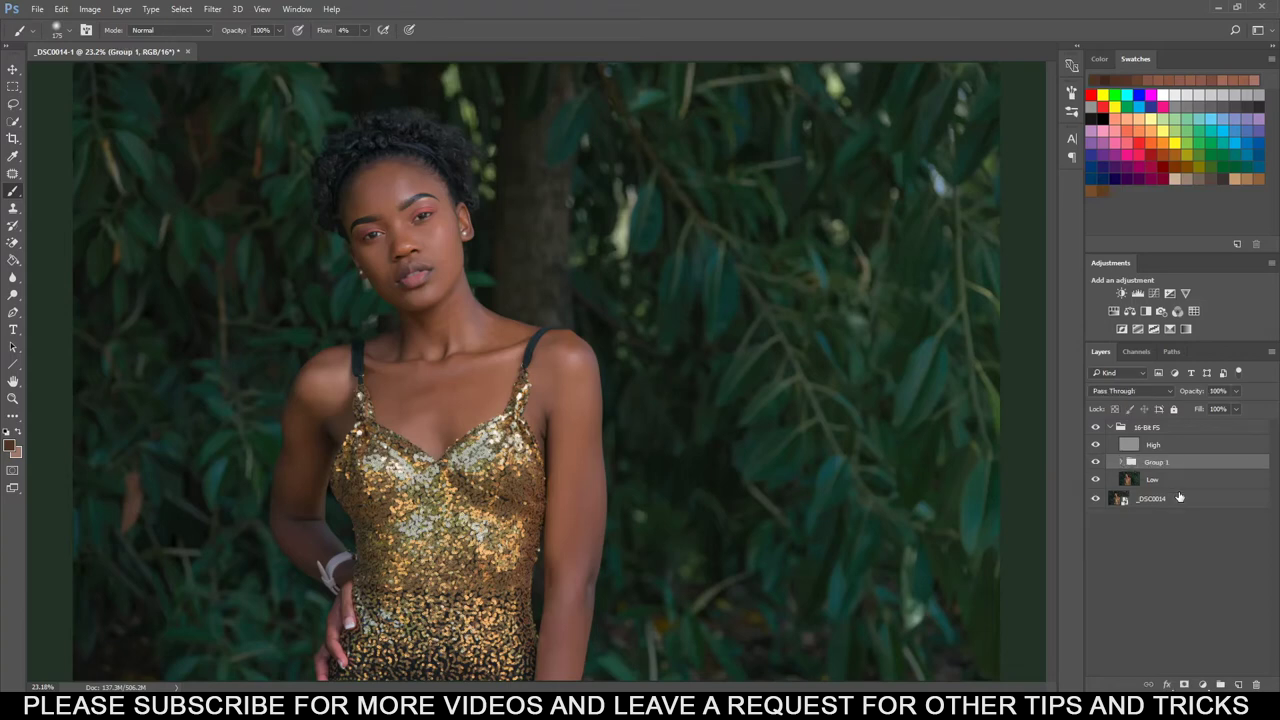
{"action": "double_click", "coordinate": [1162, 465]}
{"action": "type", "text": "C"}
{"action": "type", "text": "on"}
{"action": "type", "text": "es"}
{"action": "left_click", "coordinate": [1172, 527]}
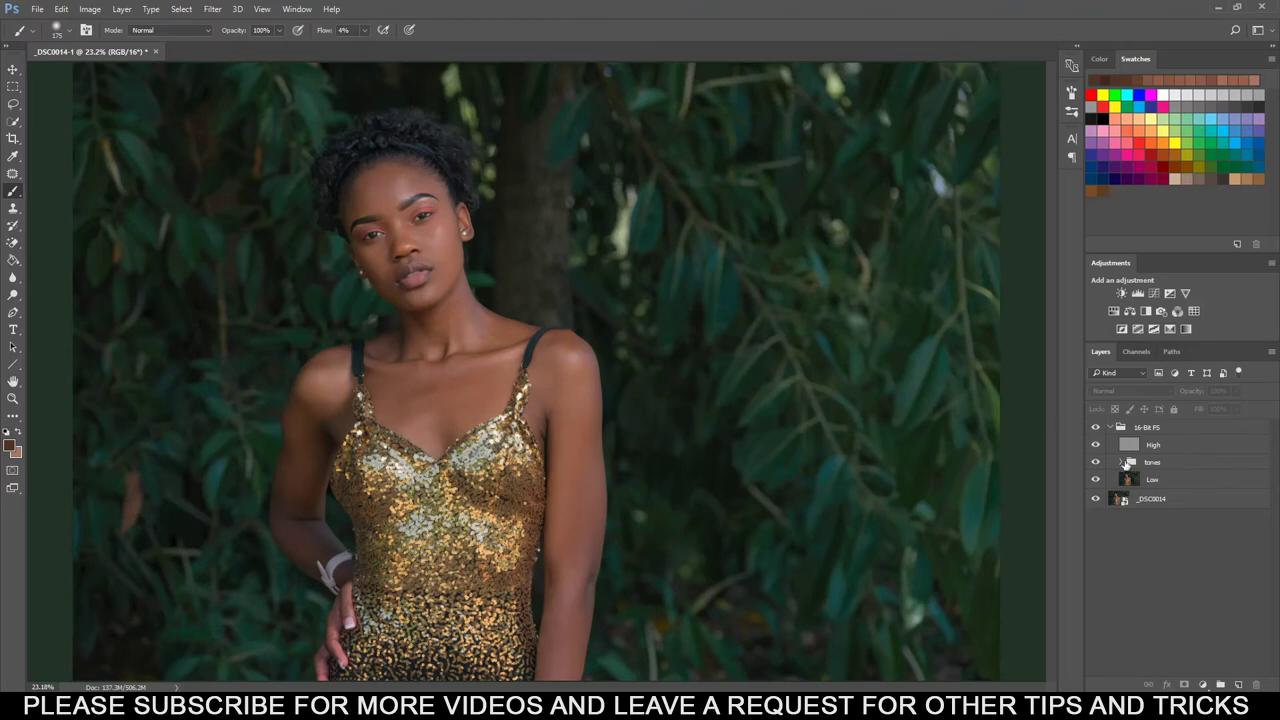
{"action": "left_click", "coordinate": [1183, 486]}
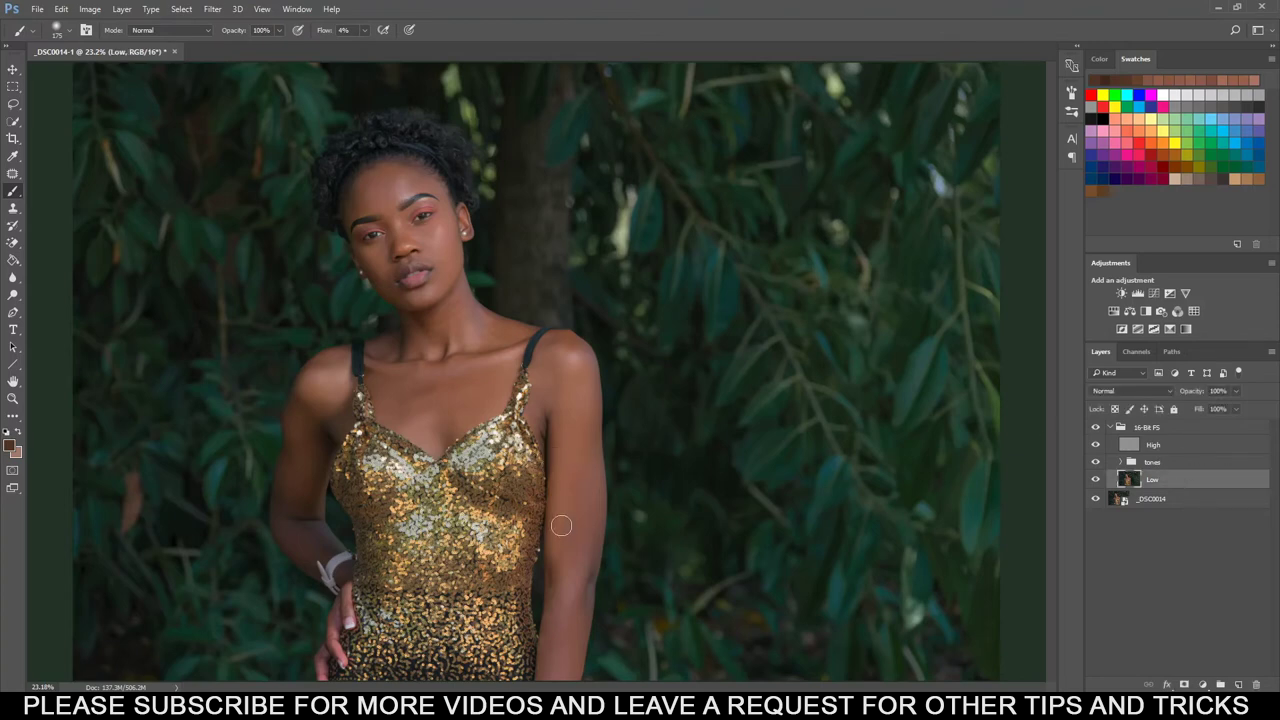
Bring the face into view and switch to the Lasso tool for freehand selections.
{"action": "scroll", "coordinate": [561, 525], "scroll_direction": "up", "scroll_amount": 2}
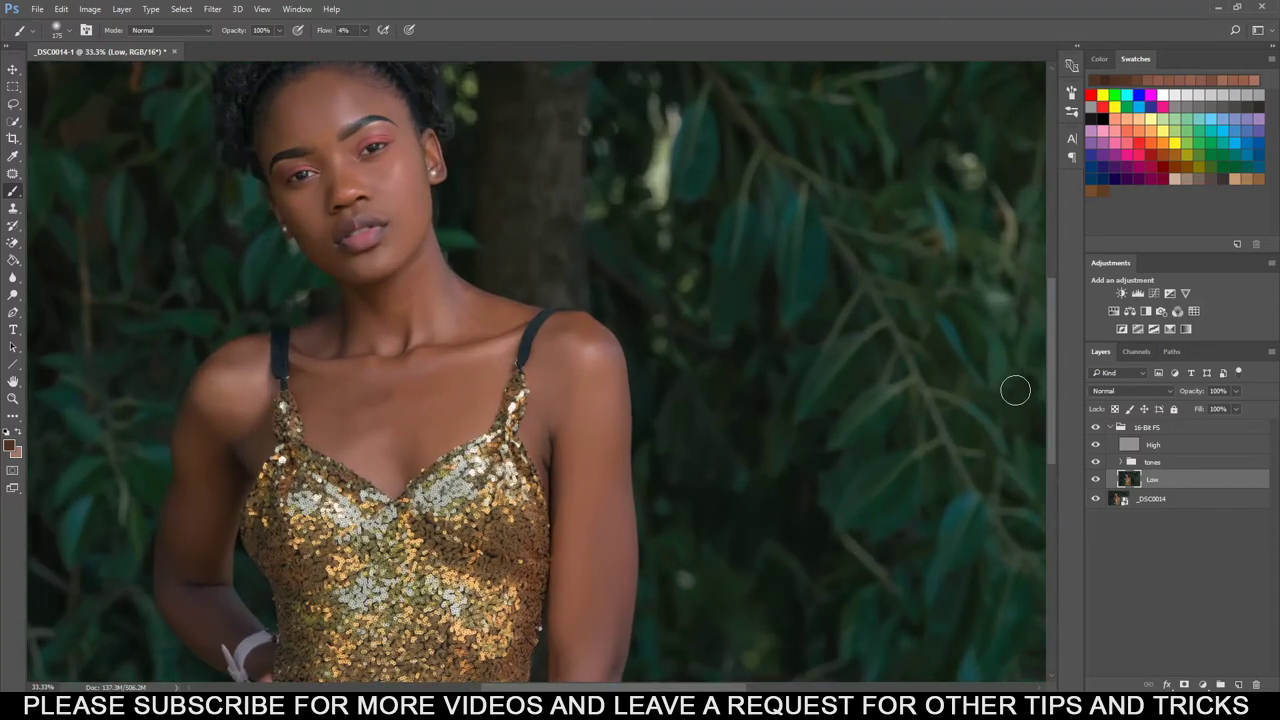
{"action": "left_click_drag", "start_coordinate": [1050, 350], "coordinate": [1061, 391]}
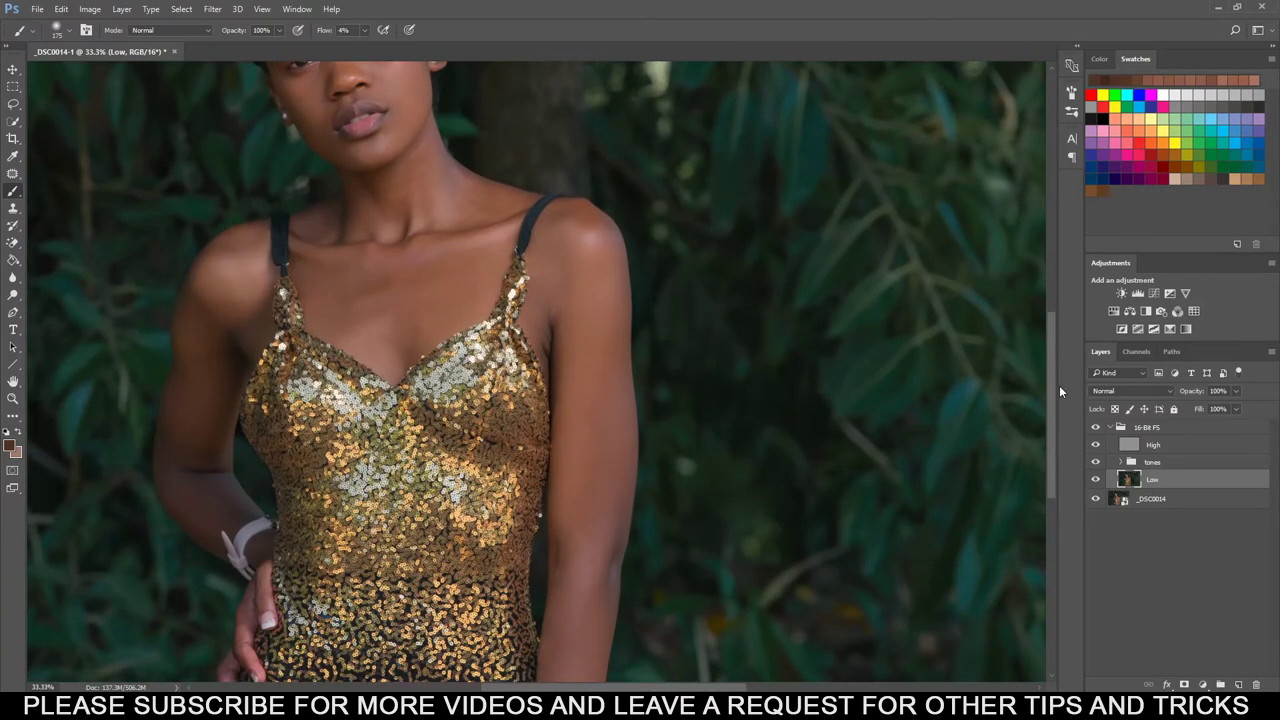
{"action": "left_click_drag", "start_coordinate": [1051, 393], "coordinate": [1045, 338]}
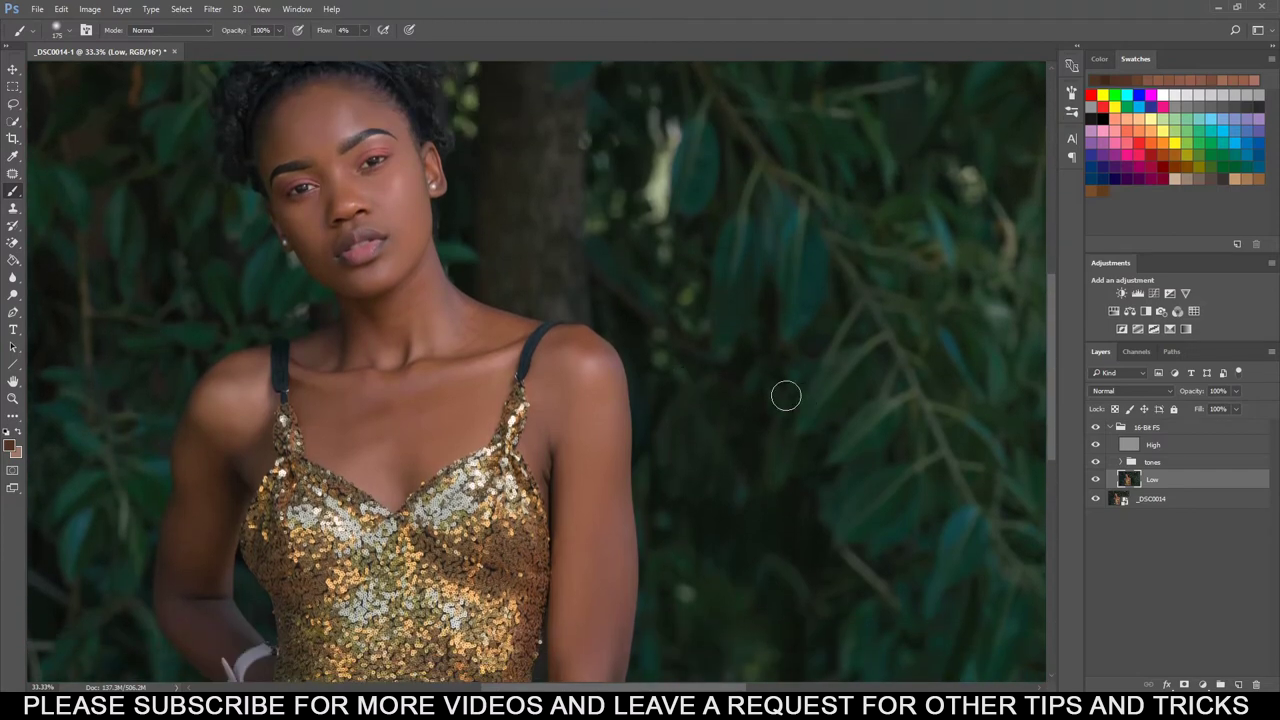
{"action": "left_click", "coordinate": [13, 105]}
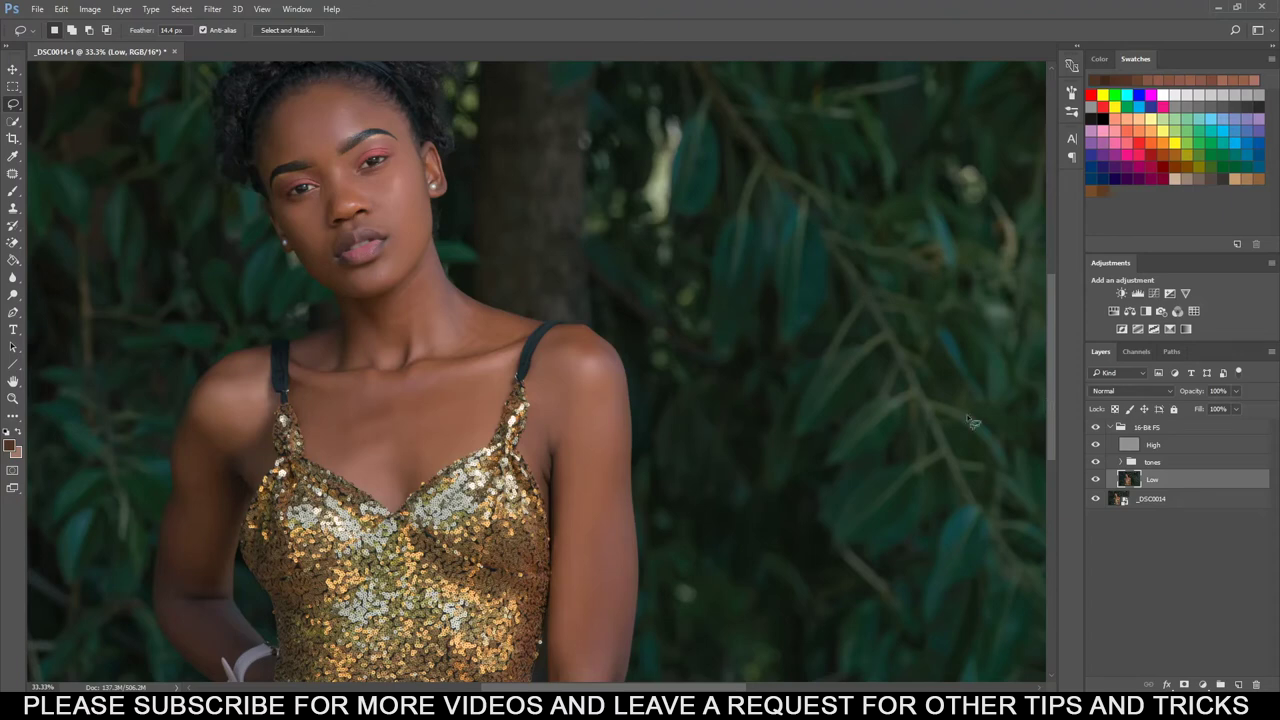
Zoom to 66.7% on the face and lasso an oval cheek patch beside the earring.
{"action": "left_click_drag", "start_coordinate": [1052, 356], "coordinate": [1042, 320]}
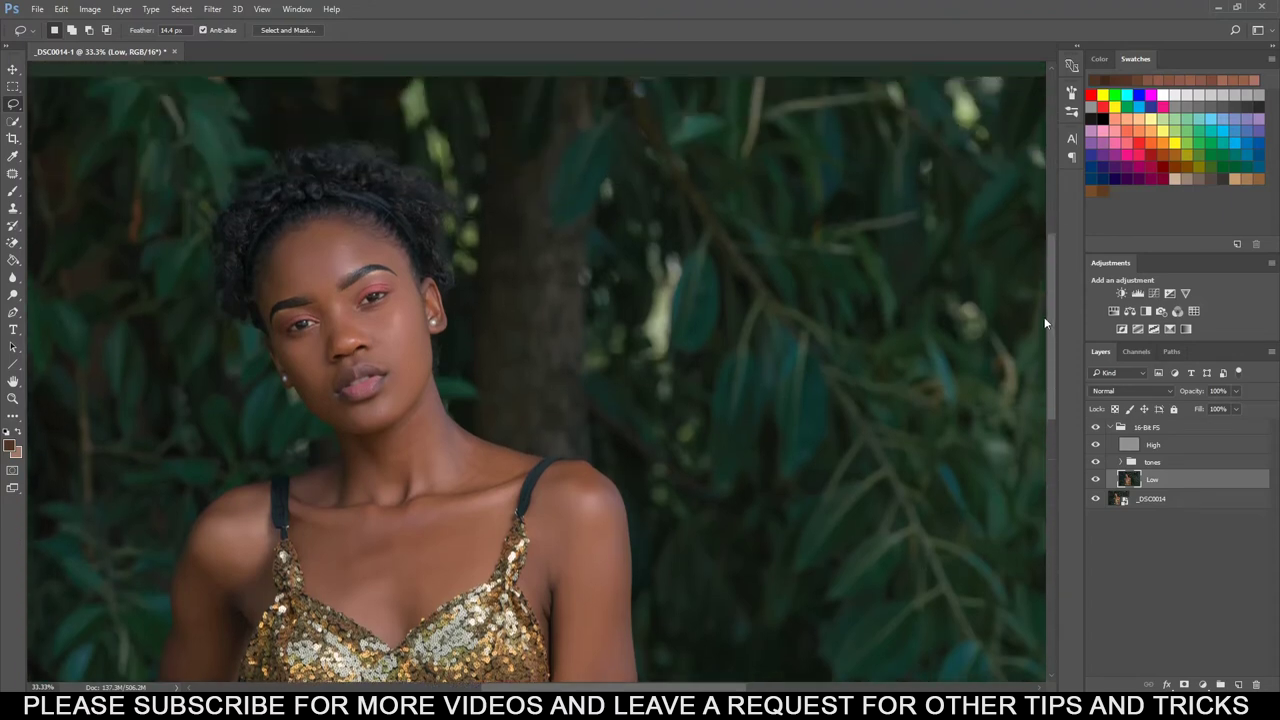
{"action": "key", "text": "ctrl+plus"}
{"action": "key", "text": "ctrl+plus"}
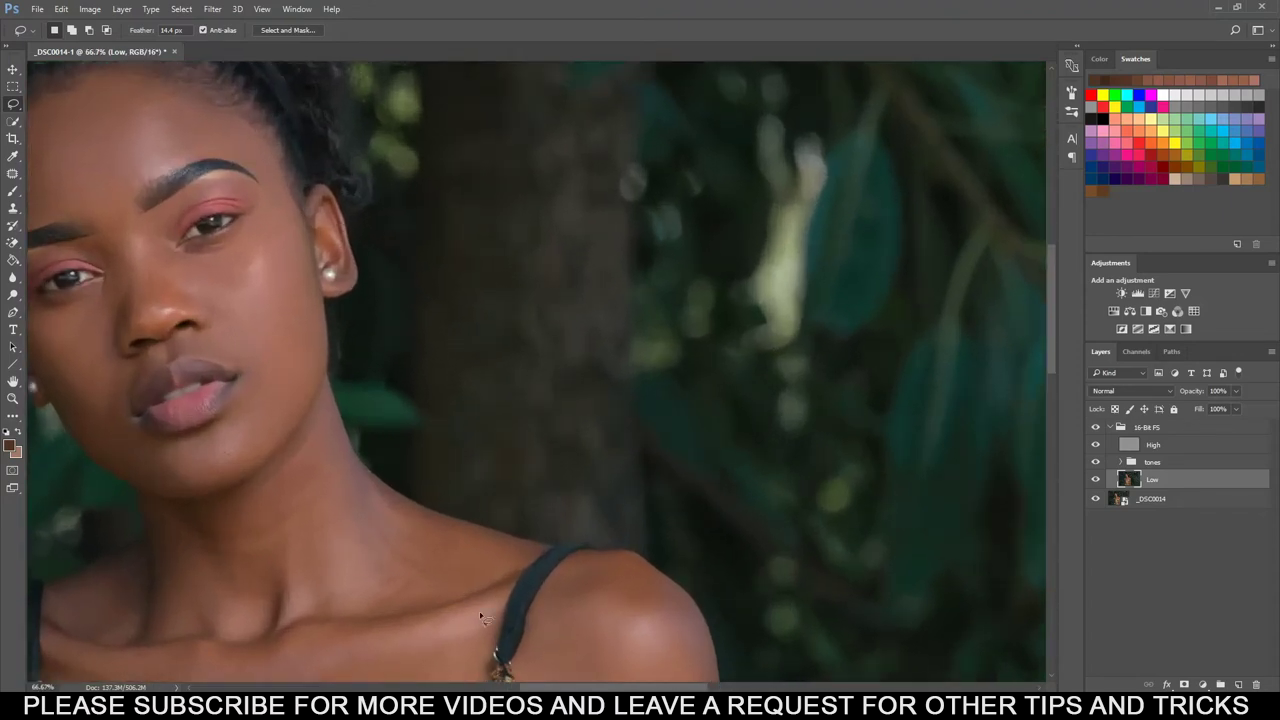
{"action": "left_click_drag", "start_coordinate": [595, 690], "coordinate": [539, 690]}
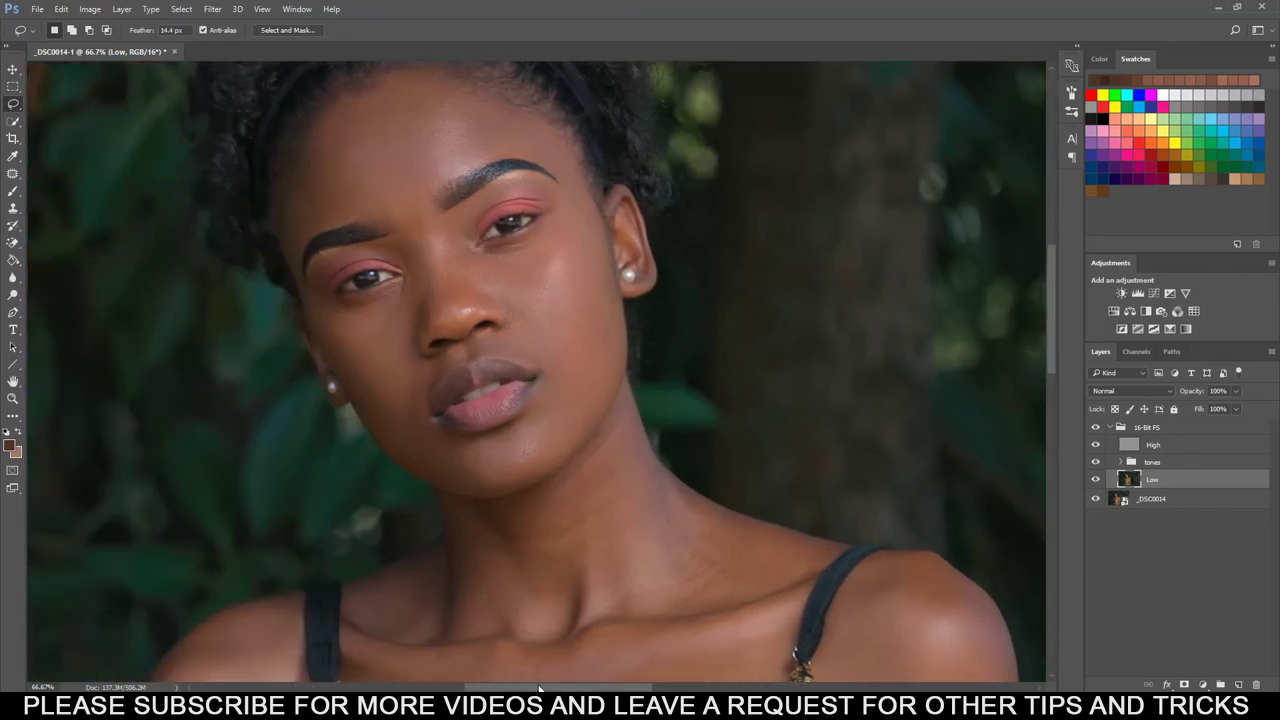
{"action": "mouse_move", "coordinate": [1050, 273]}
{"action": "left_mouse_down"}
{"action": "mouse_move", "coordinate": [1049, 257]}
{"action": "mouse_move", "coordinate": [1043, 302]}
{"action": "mouse_move", "coordinate": [1048, 264]}
{"action": "mouse_move", "coordinate": [1050, 280]}
{"action": "left_mouse_up"}
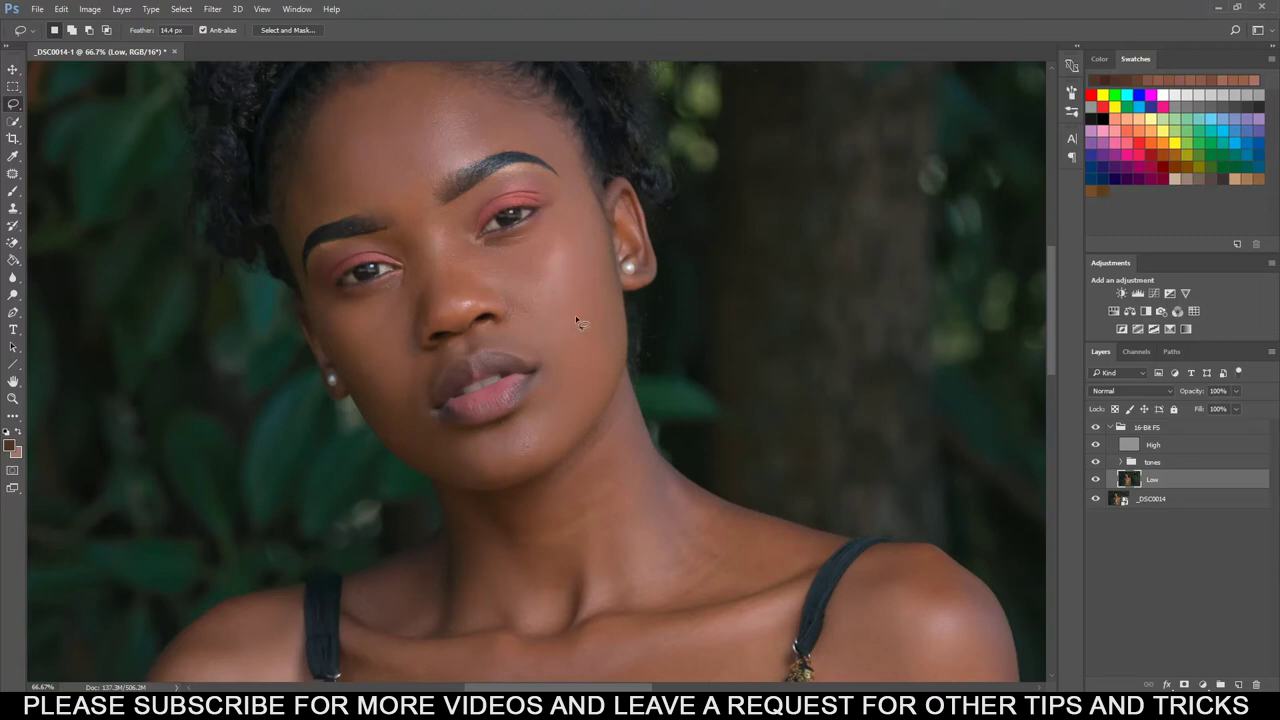
{"action": "mouse_move", "coordinate": [521, 285]}
{"action": "left_mouse_down"}
{"action": "mouse_move", "coordinate": [527, 253]}
{"action": "mouse_move", "coordinate": [567, 224]}
{"action": "left_mouse_up"}
{"action": "mouse_move", "coordinate": [605, 289]}
{"action": "left_mouse_down"}
{"action": "mouse_move", "coordinate": [586, 319]}
{"action": "mouse_move", "coordinate": [550, 323]}
{"action": "mouse_move", "coordinate": [521, 287]}
{"action": "left_mouse_up"}
Assign F4 to Filter > Blur > Gaussian Blur in Keyboard Shortcuts, then use it on the cheek.
{"action": "left_click", "coordinate": [210, 9]}
{"action": "mouse_move", "coordinate": [61, 9]}
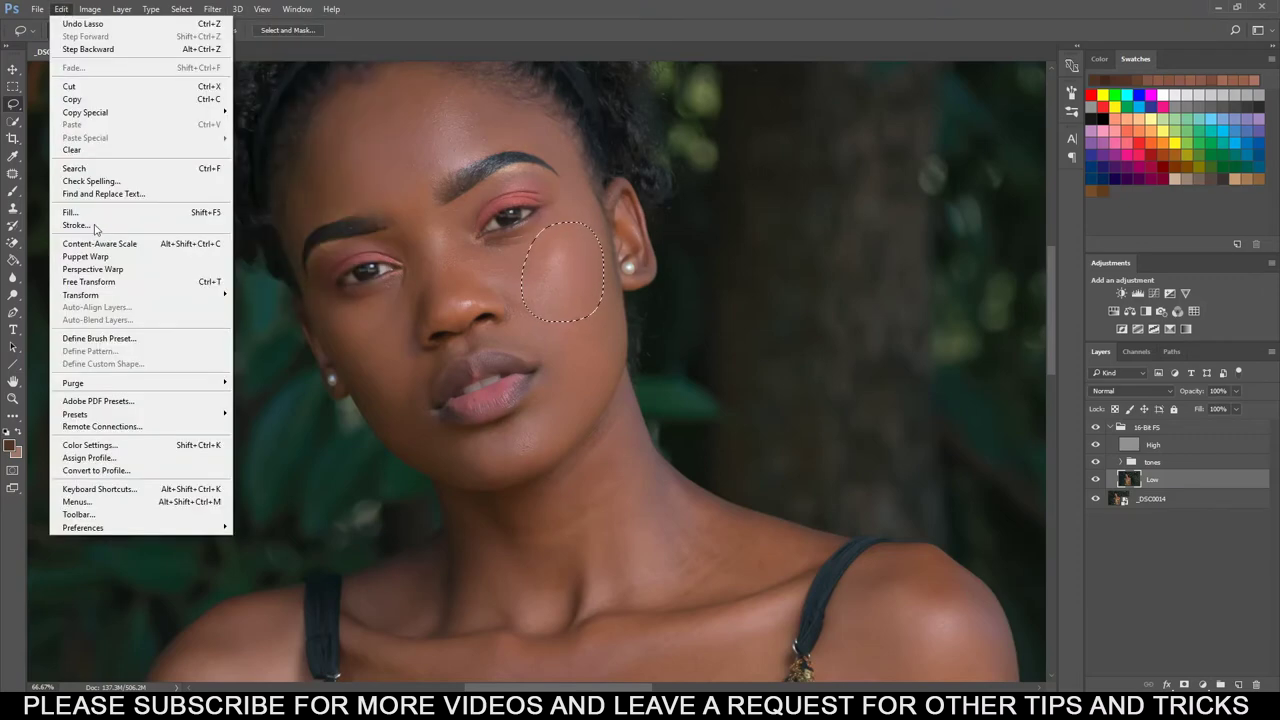
{"action": "left_click", "coordinate": [107, 489]}
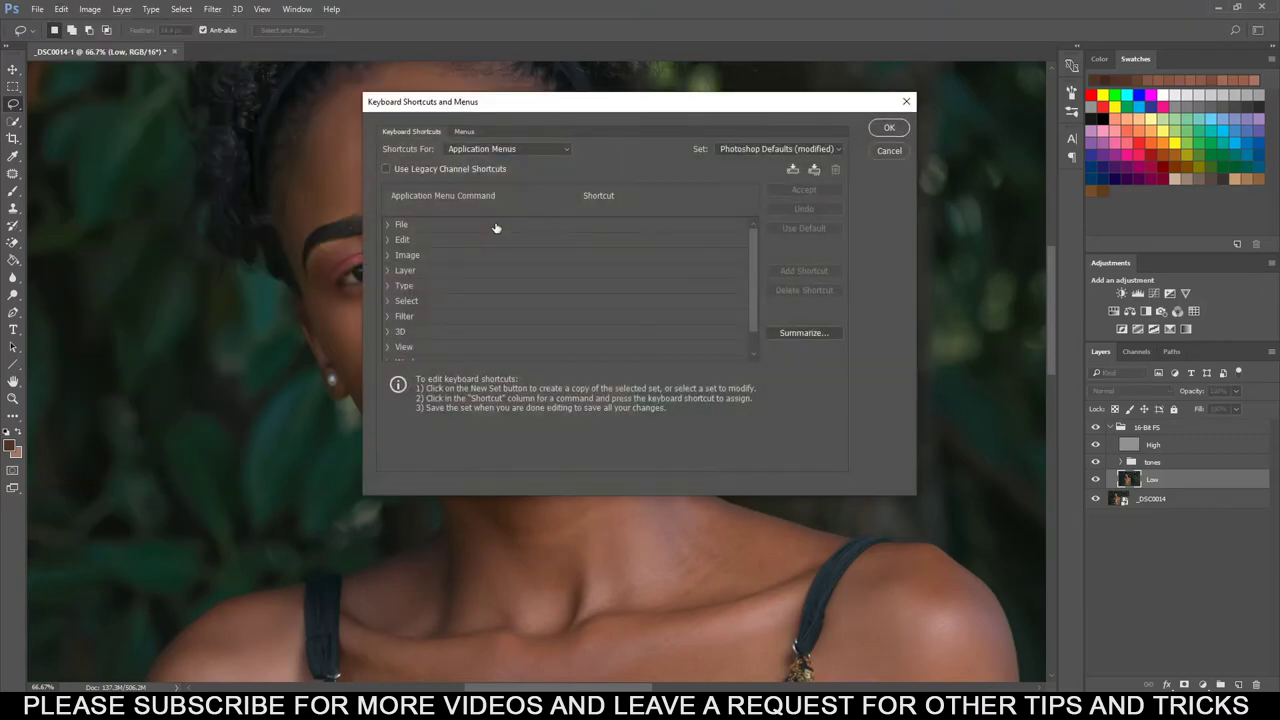
{"action": "left_click", "coordinate": [410, 314]}
{"action": "scroll", "coordinate": [514, 340], "scroll_direction": "down", "scroll_amount": 10}
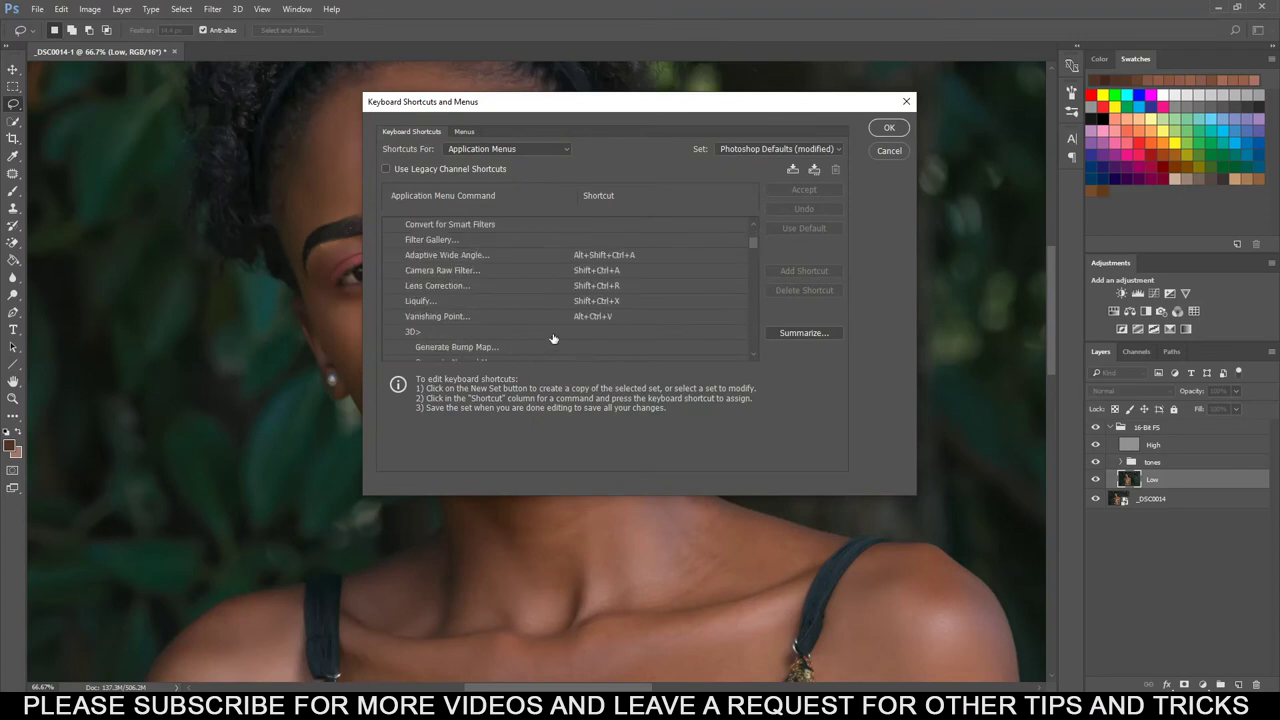
{"action": "scroll", "coordinate": [588, 293], "scroll_direction": "down", "scroll_amount": 1}
{"action": "left_click", "coordinate": [443, 256]}
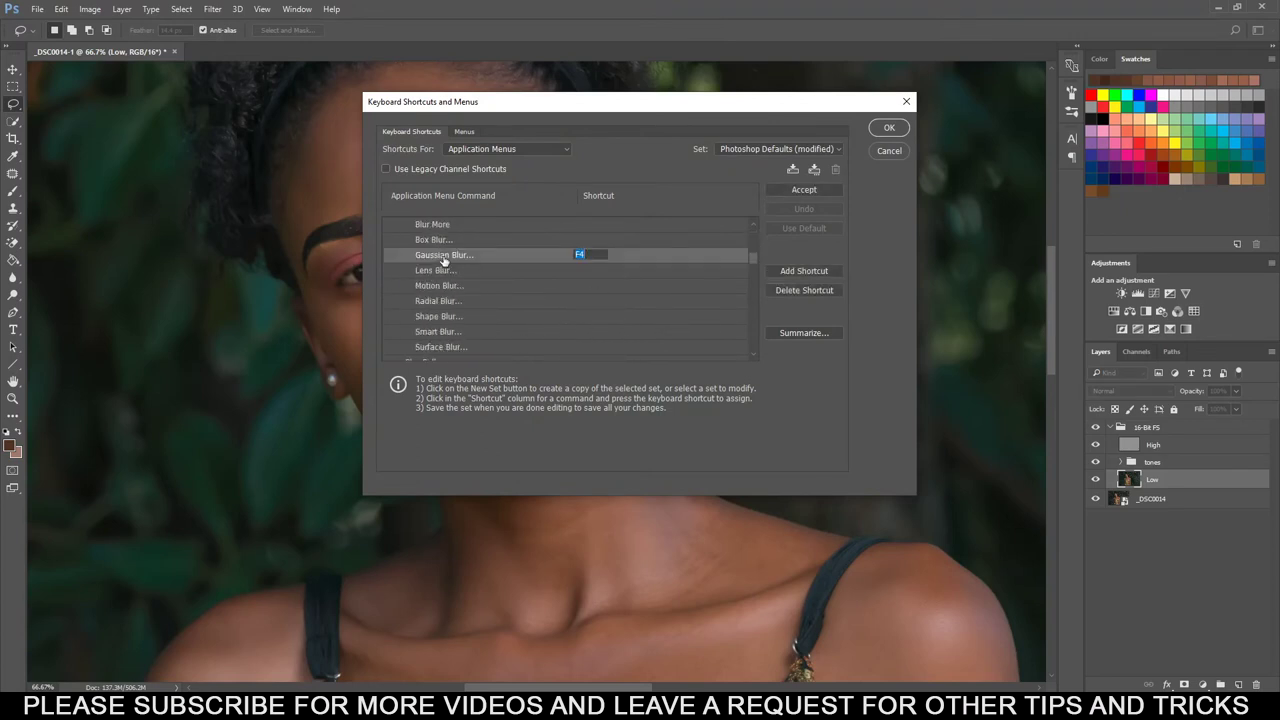
{"action": "left_click", "coordinate": [806, 190]}
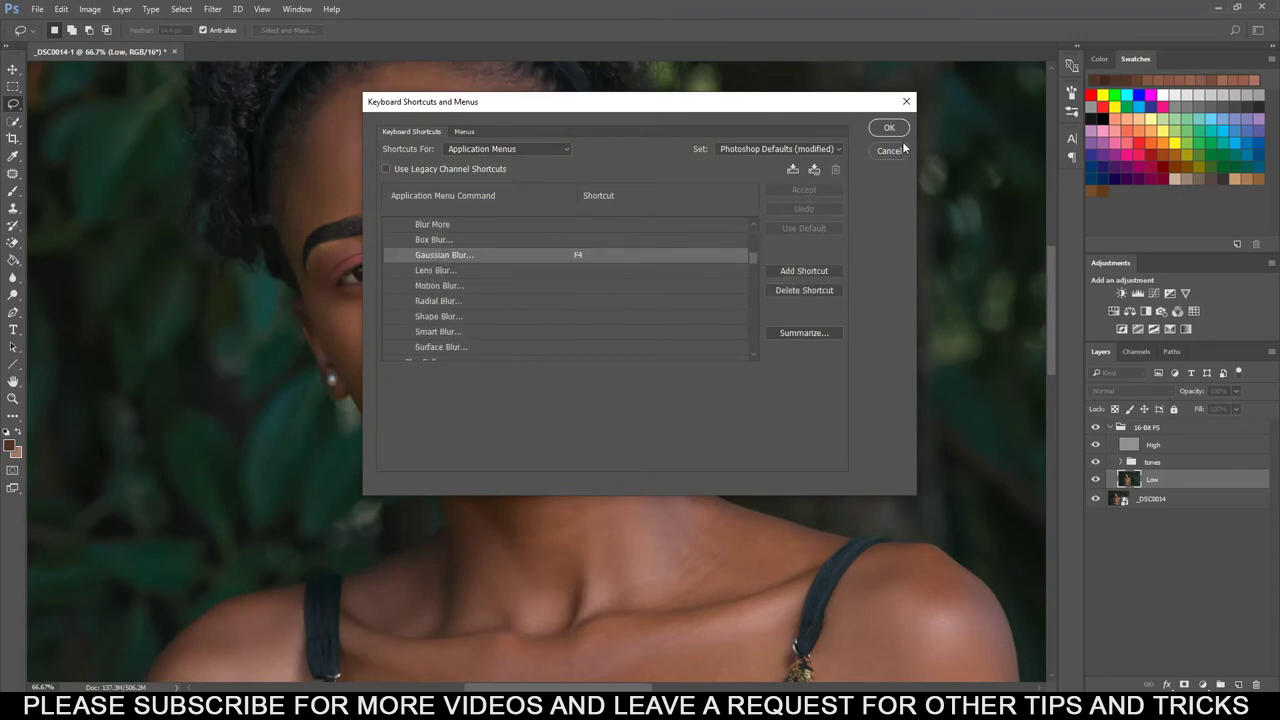
{"action": "left_click", "coordinate": [889, 127]}
{"action": "key", "text": "F4"}
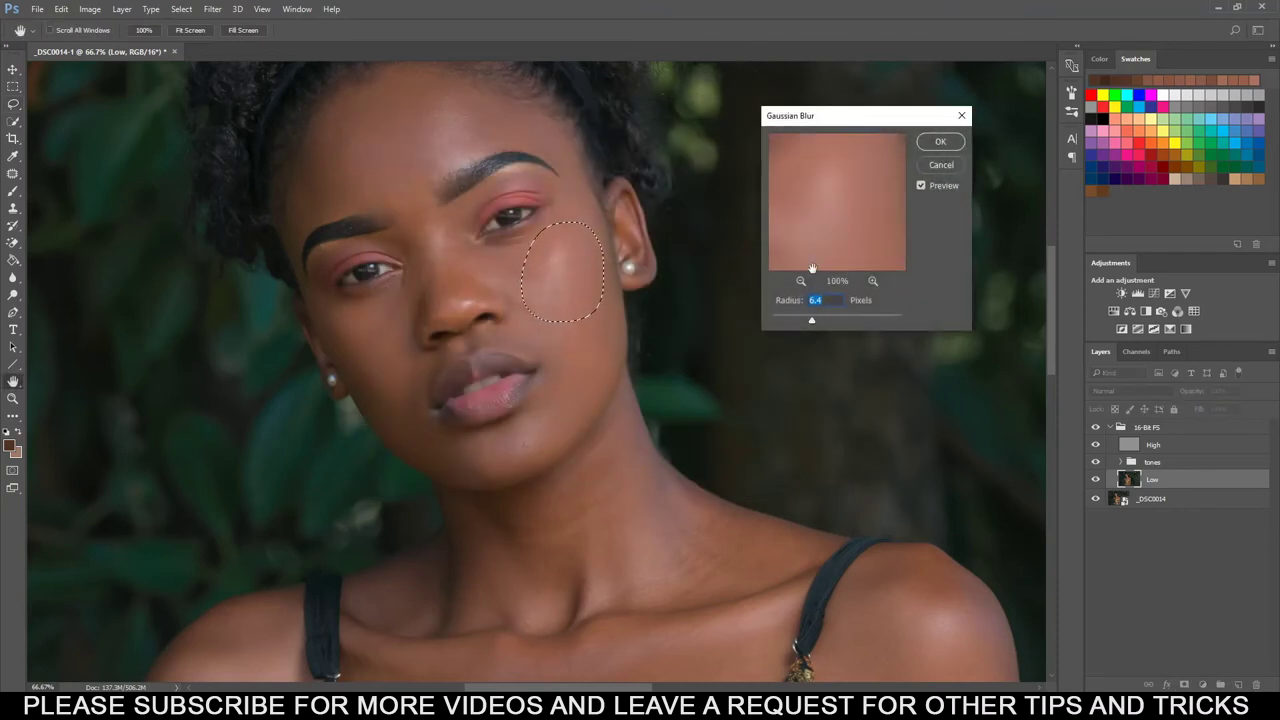
Blur the selected cheek patch with a 3.8-pixel Gaussian Blur radius.
{"action": "left_click_drag", "start_coordinate": [808, 316], "coordinate": [751, 314]}
{"action": "left_click_drag", "start_coordinate": [775, 318], "coordinate": [807, 314]}
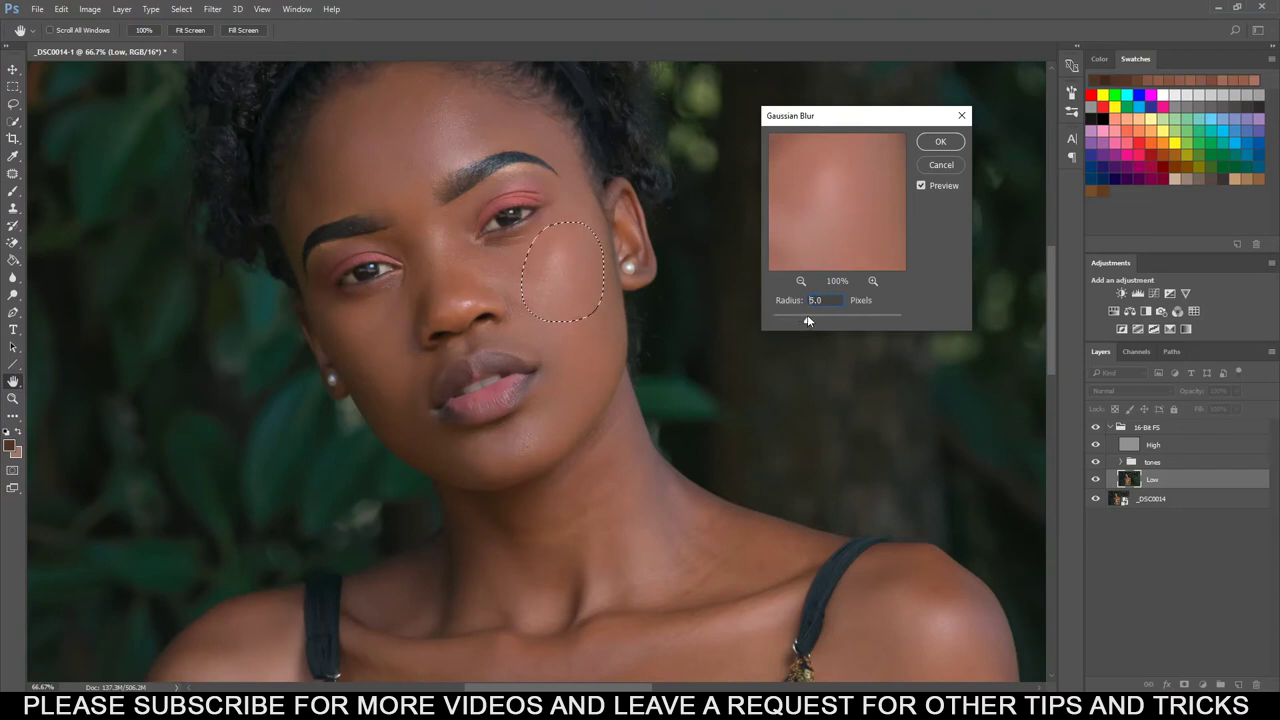
{"action": "left_click", "coordinate": [939, 143]}
Lasso a patch on the other cheek and blur it with a larger radius.
{"action": "mouse_move", "coordinate": [1052, 310]}
{"action": "left_mouse_down"}
{"action": "mouse_move", "coordinate": [1057, 332]}
{"action": "mouse_move", "coordinate": [1063, 298]}
{"action": "left_mouse_up"}
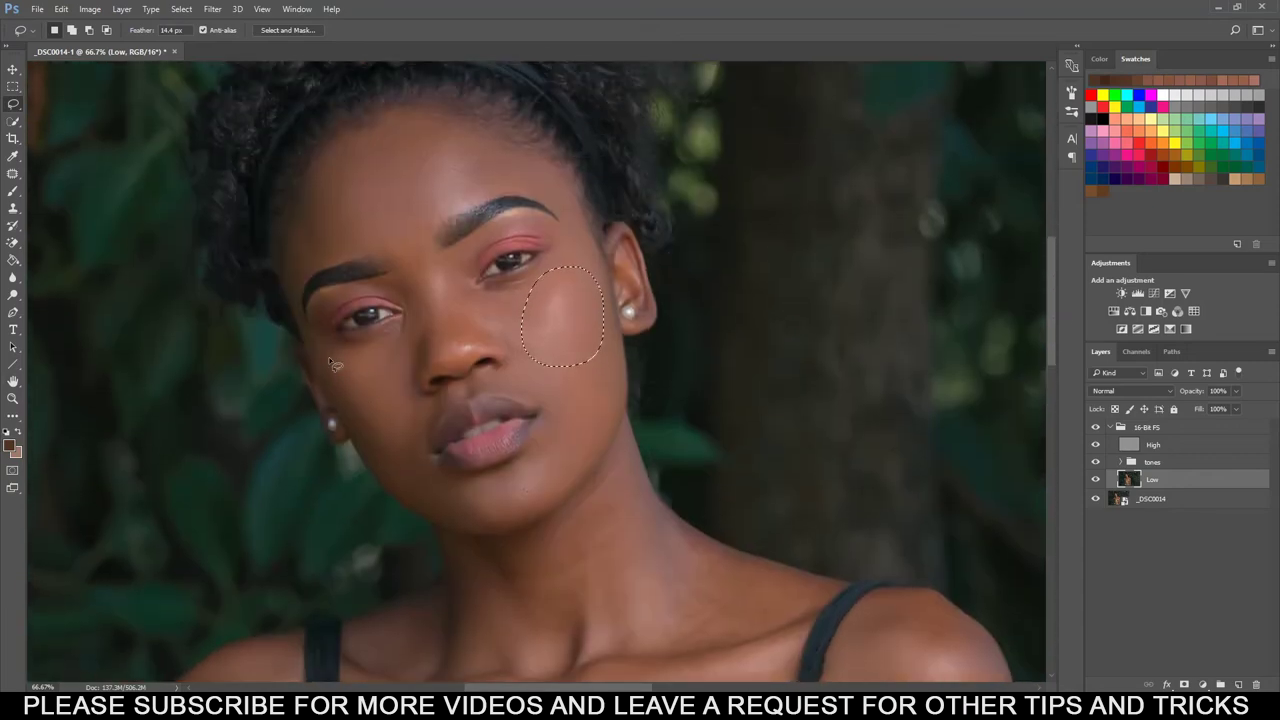
{"action": "mouse_move", "coordinate": [322, 352]}
{"action": "left_mouse_down"}
{"action": "mouse_move", "coordinate": [388, 387]}
{"action": "mouse_move", "coordinate": [400, 463]}
{"action": "mouse_move", "coordinate": [364, 454]}
{"action": "mouse_move", "coordinate": [322, 354]}
{"action": "left_mouse_up"}
{"action": "key", "text": "ctrl+alt+f"}
{"action": "left_click_drag", "start_coordinate": [810, 324], "coordinate": [818, 325]}
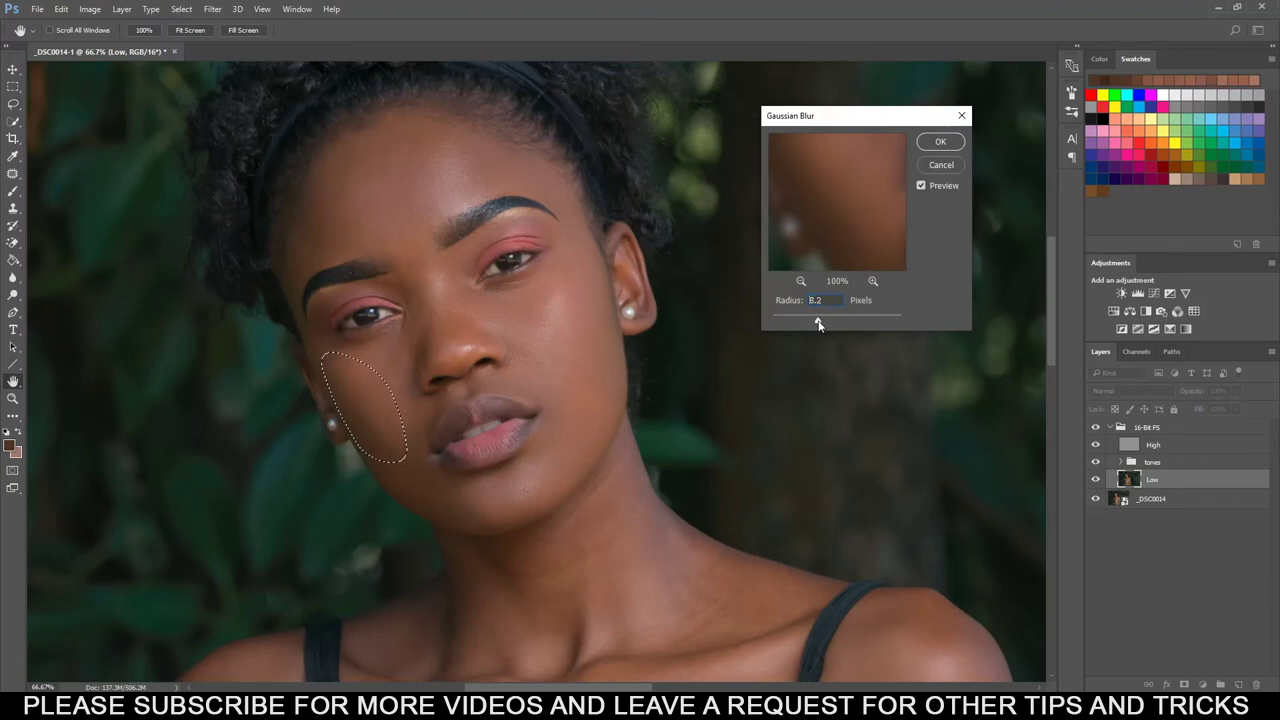
{"action": "left_click", "coordinate": [942, 143]}
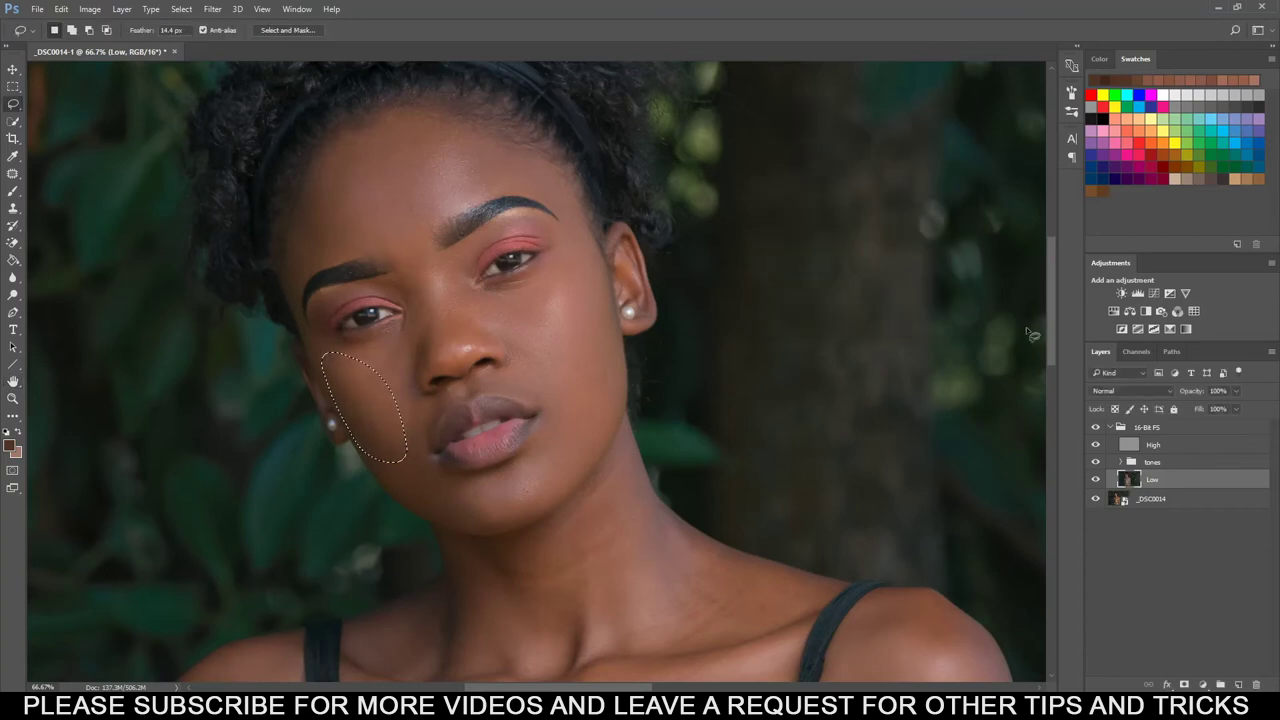
Lasso a forehead patch above the brow and blur it at about 9.8 pixels.
{"action": "left_click_drag", "start_coordinate": [1050, 292], "coordinate": [1056, 274]}
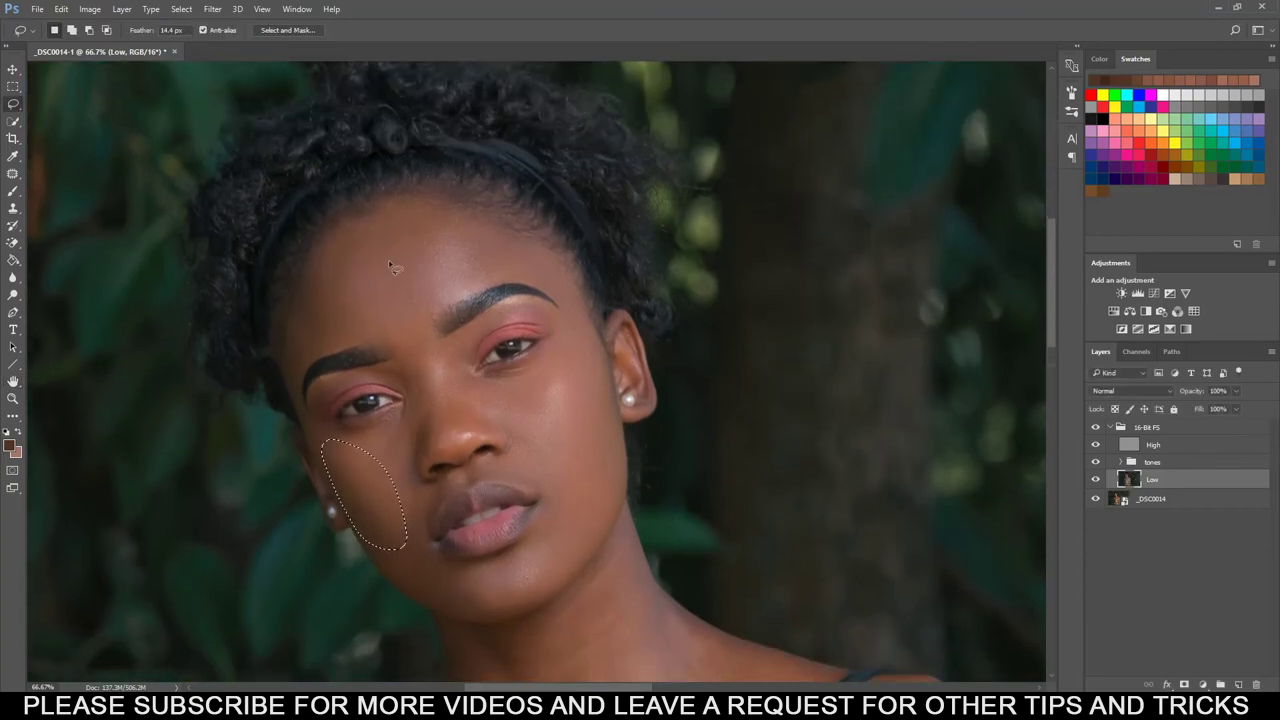
{"action": "mouse_move", "coordinate": [318, 272]}
{"action": "left_mouse_down"}
{"action": "mouse_move", "coordinate": [361, 290]}
{"action": "mouse_move", "coordinate": [356, 326]}
{"action": "mouse_move", "coordinate": [291, 348]}
{"action": "left_mouse_up"}
{"action": "key", "text": "ctrl+alt+f"}
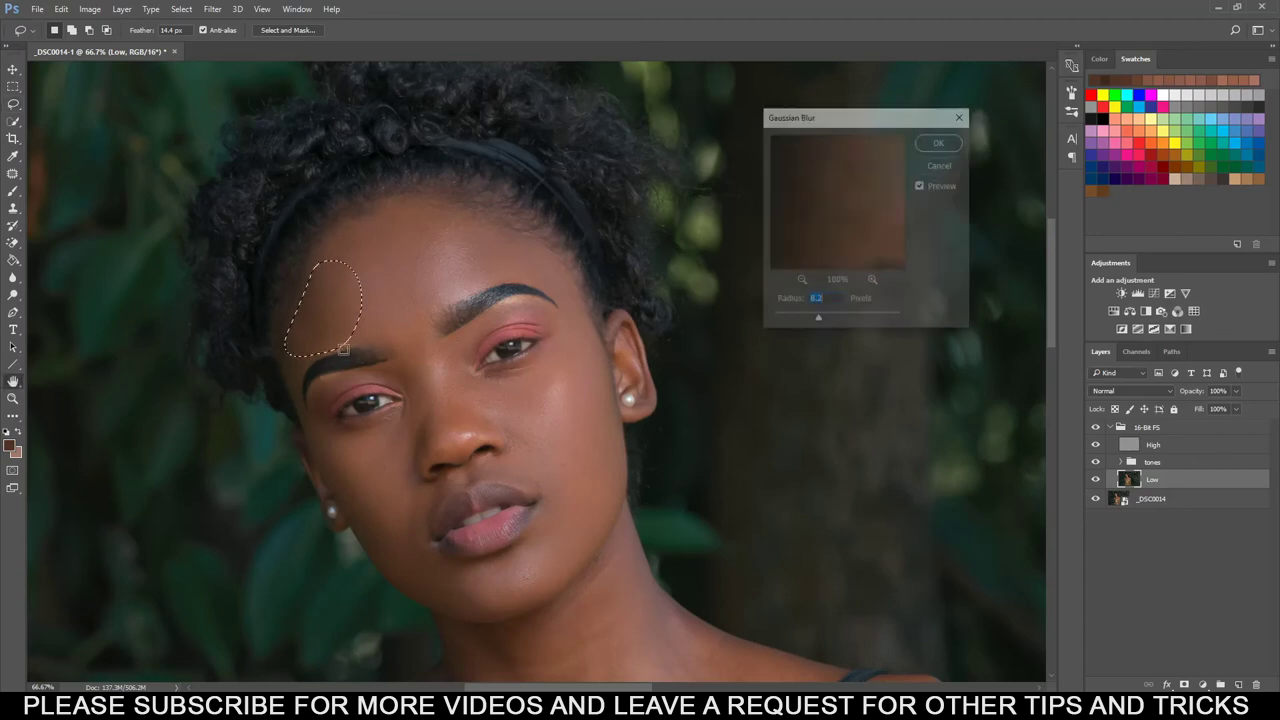
{"action": "left_click_drag", "start_coordinate": [817, 320], "coordinate": [825, 327]}
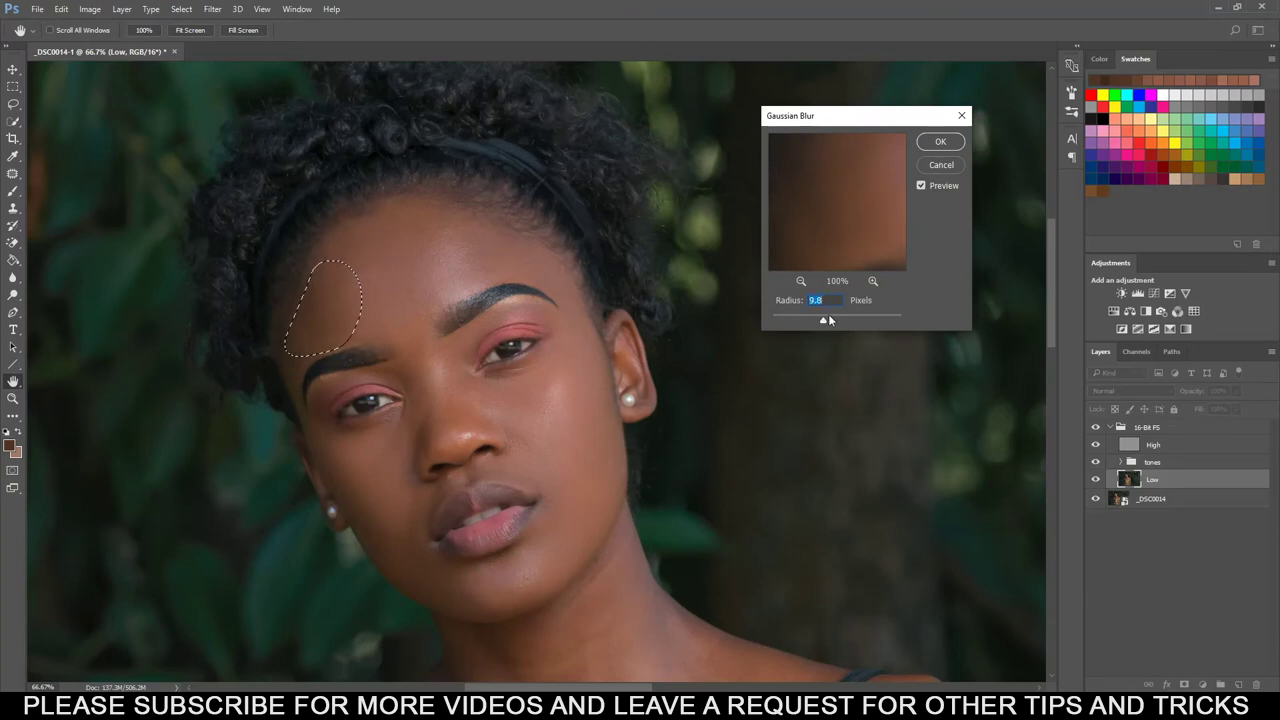
{"action": "left_click", "coordinate": [942, 143]}
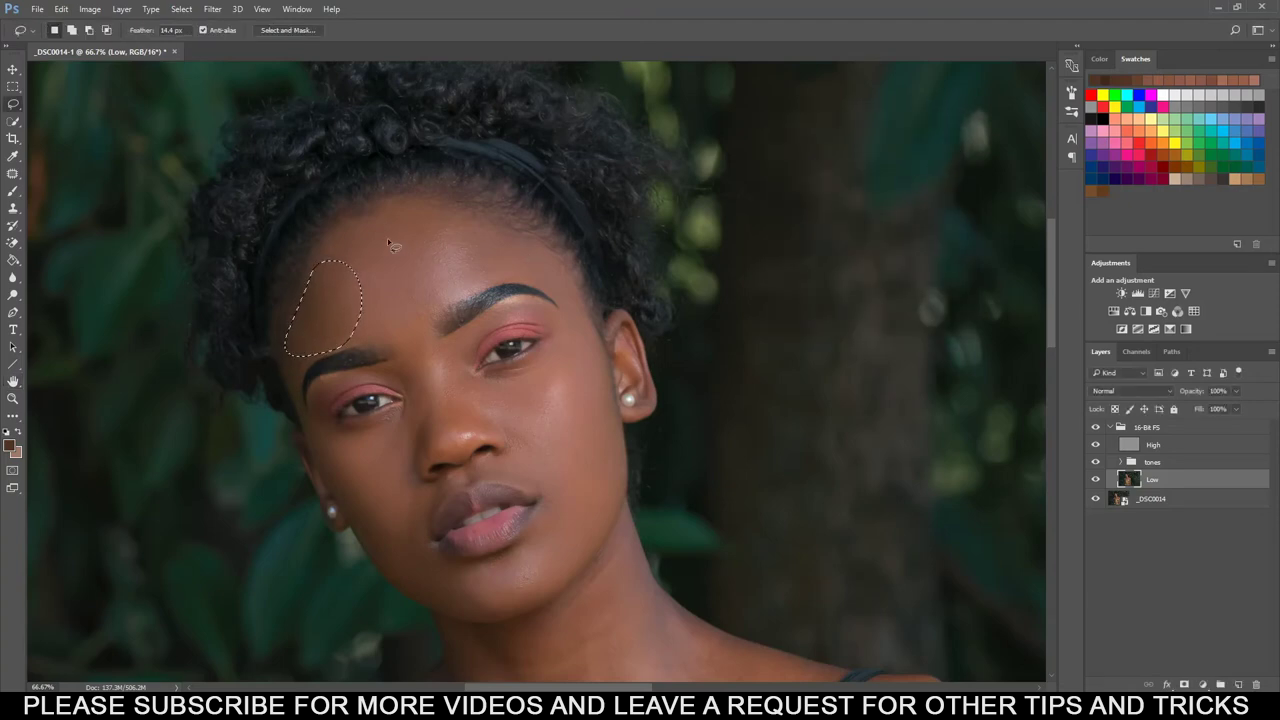
Blur the lower cheek beside the mouth and the skin beside the nose at 11 pixels.
{"action": "left_click_drag", "start_coordinate": [400, 487], "coordinate": [380, 535]}
{"action": "key", "text": "ctrl+alt+f"}
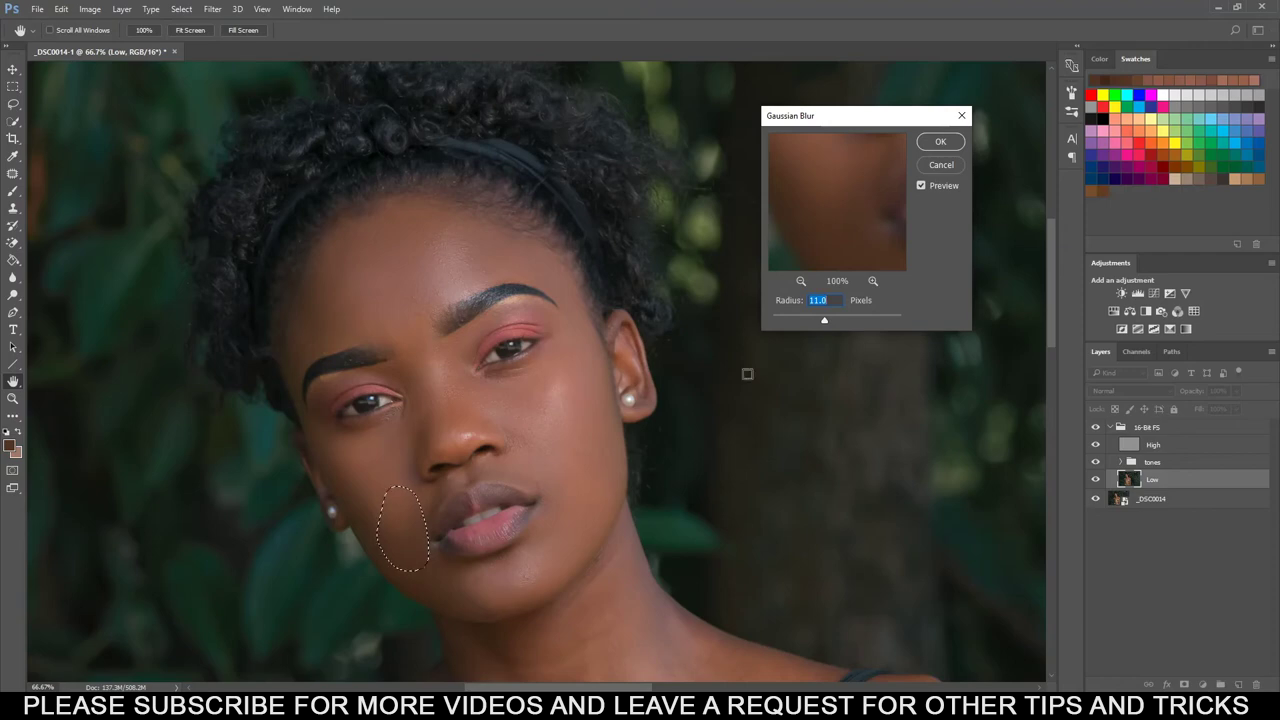
{"action": "left_click", "coordinate": [940, 141]}
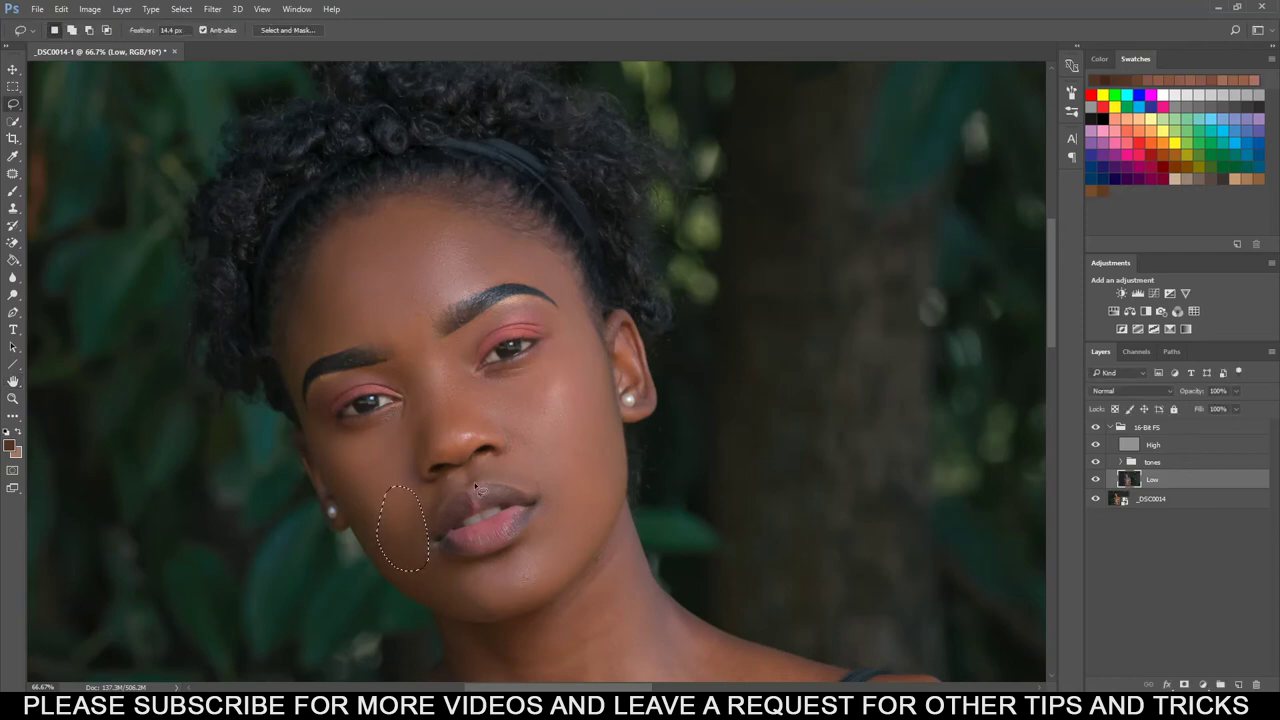
{"action": "mouse_move", "coordinate": [507, 408]}
{"action": "left_mouse_down"}
{"action": "mouse_move", "coordinate": [518, 466]}
{"action": "mouse_move", "coordinate": [480, 410]}
{"action": "left_mouse_up"}
{"action": "key", "text": "ctrl+alt+f"}
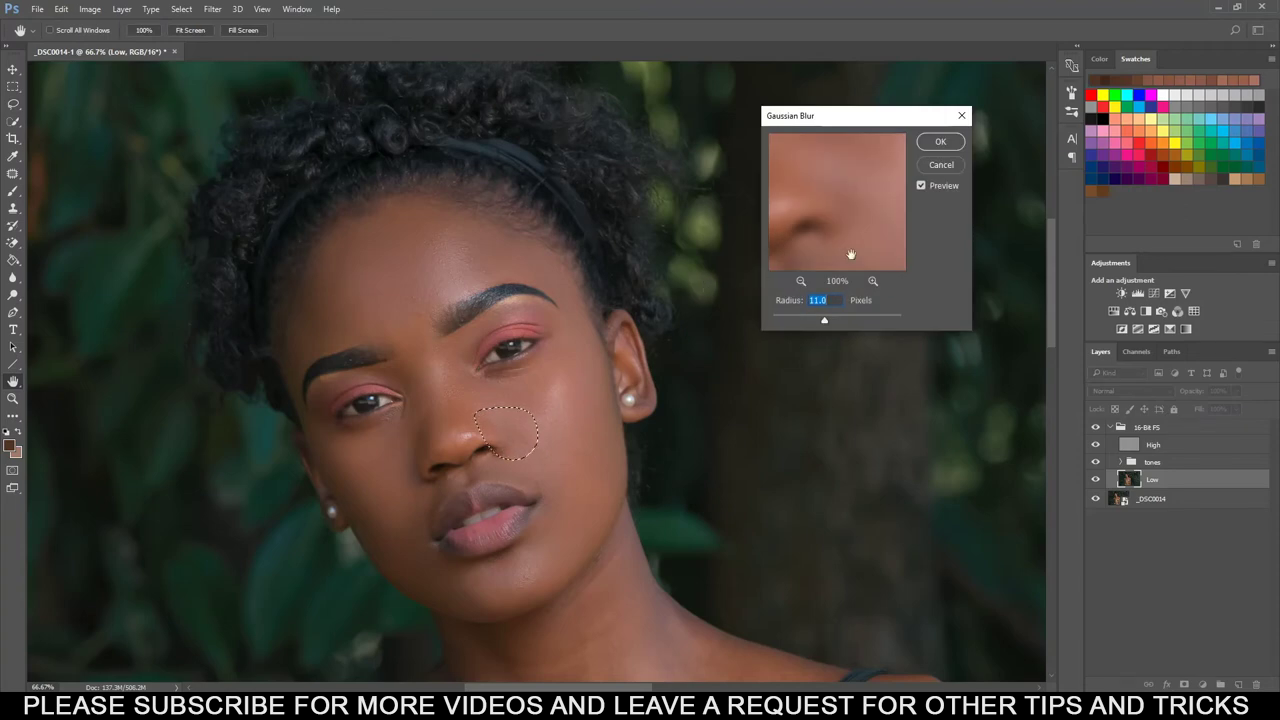
{"action": "left_click", "coordinate": [946, 165]}
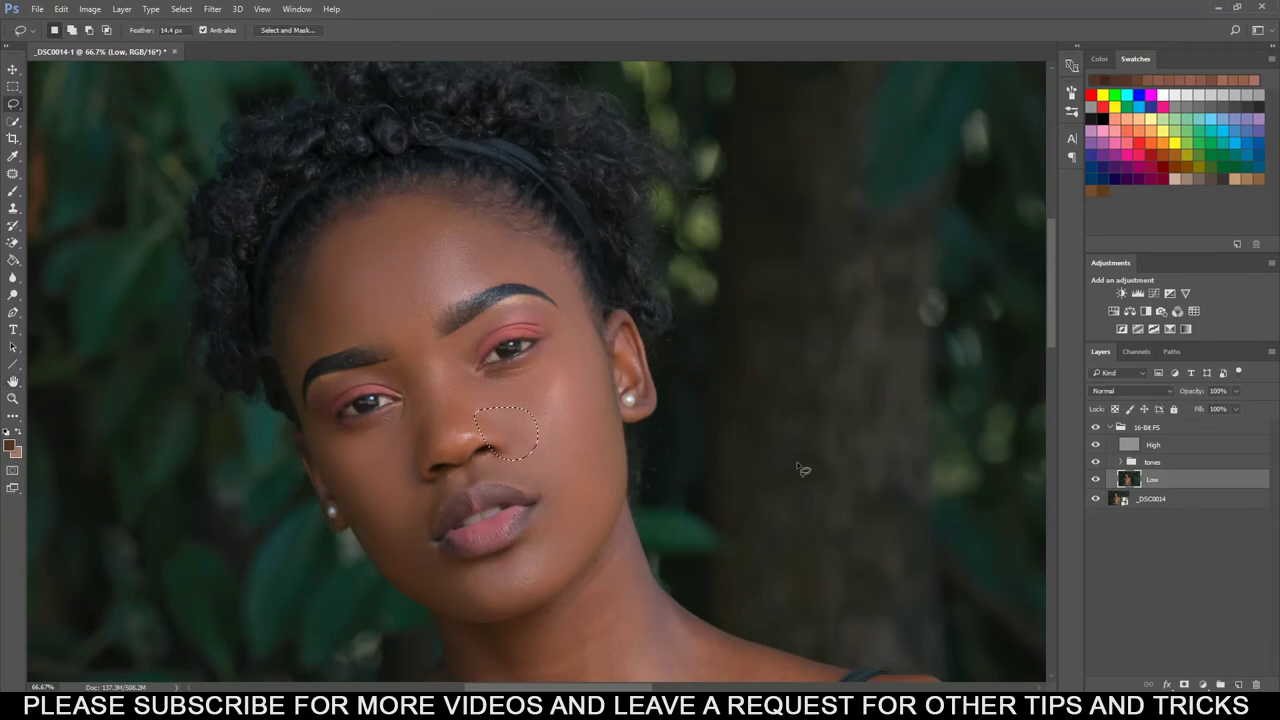
Redo the chin selection as a patch under the chin, then fit the whole portrait on screen.
{"action": "left_click_drag", "start_coordinate": [1052, 312], "coordinate": [1054, 325]}
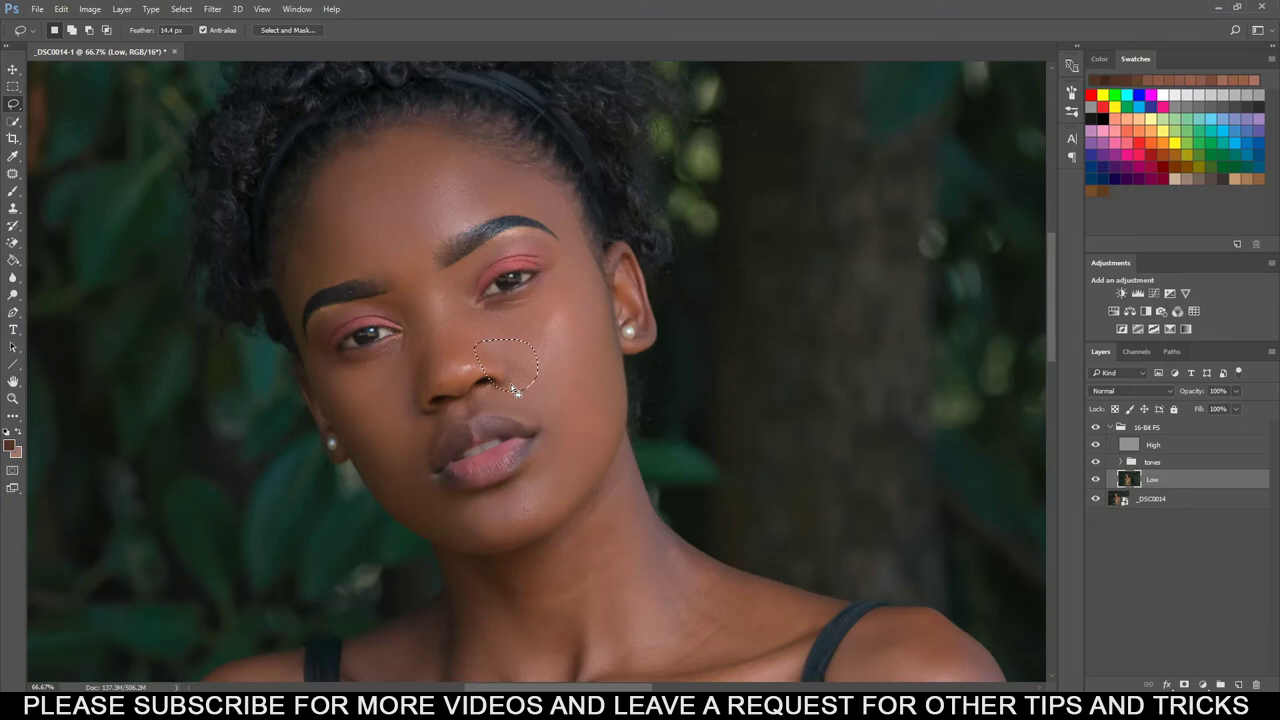
{"action": "mouse_move", "coordinate": [456, 510]}
{"action": "left_mouse_down"}
{"action": "mouse_move", "coordinate": [502, 535]}
{"action": "mouse_move", "coordinate": [433, 515]}
{"action": "mouse_move", "coordinate": [430, 492]}
{"action": "mouse_move", "coordinate": [505, 530]}
{"action": "mouse_move", "coordinate": [470, 552]}
{"action": "left_mouse_up"}
{"action": "key", "text": "ctrl+d"}
{"action": "mouse_move", "coordinate": [438, 502]}
{"action": "left_mouse_down"}
{"action": "mouse_move", "coordinate": [494, 506]}
{"action": "mouse_move", "coordinate": [498, 535]}
{"action": "mouse_move", "coordinate": [460, 548]}
{"action": "left_mouse_up"}
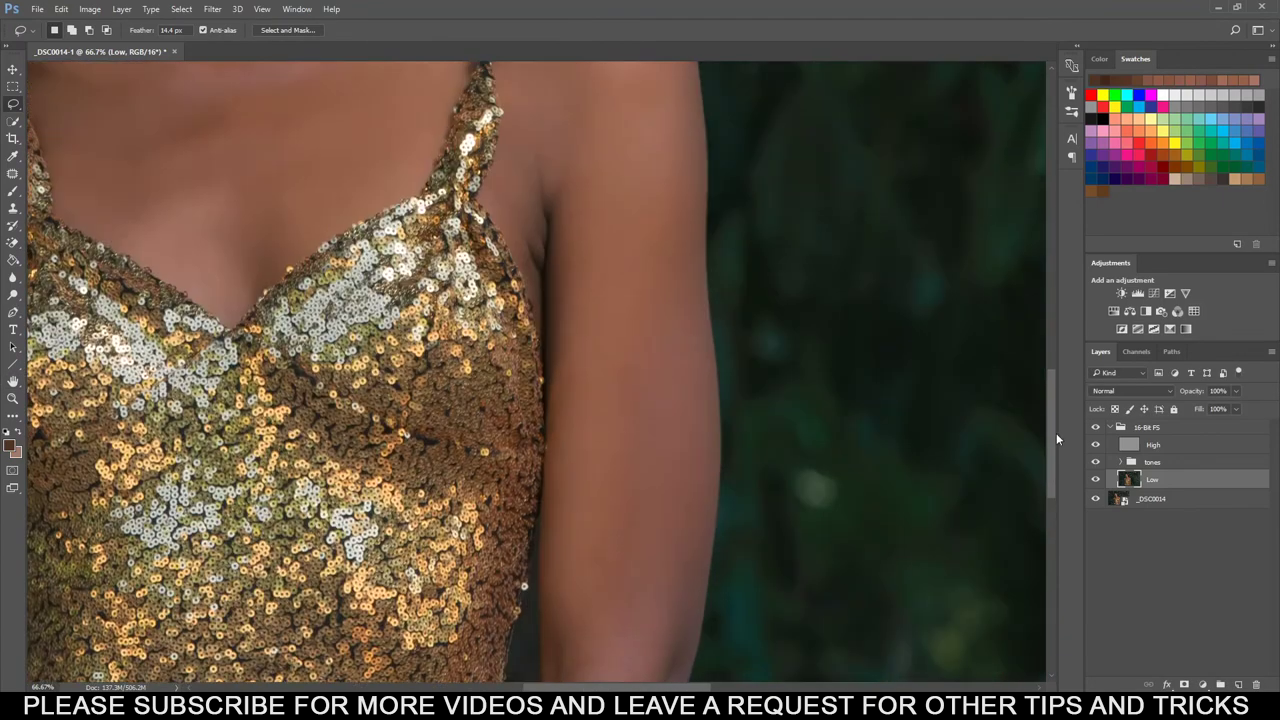
{"action": "key", "text": "ctrl+0"}
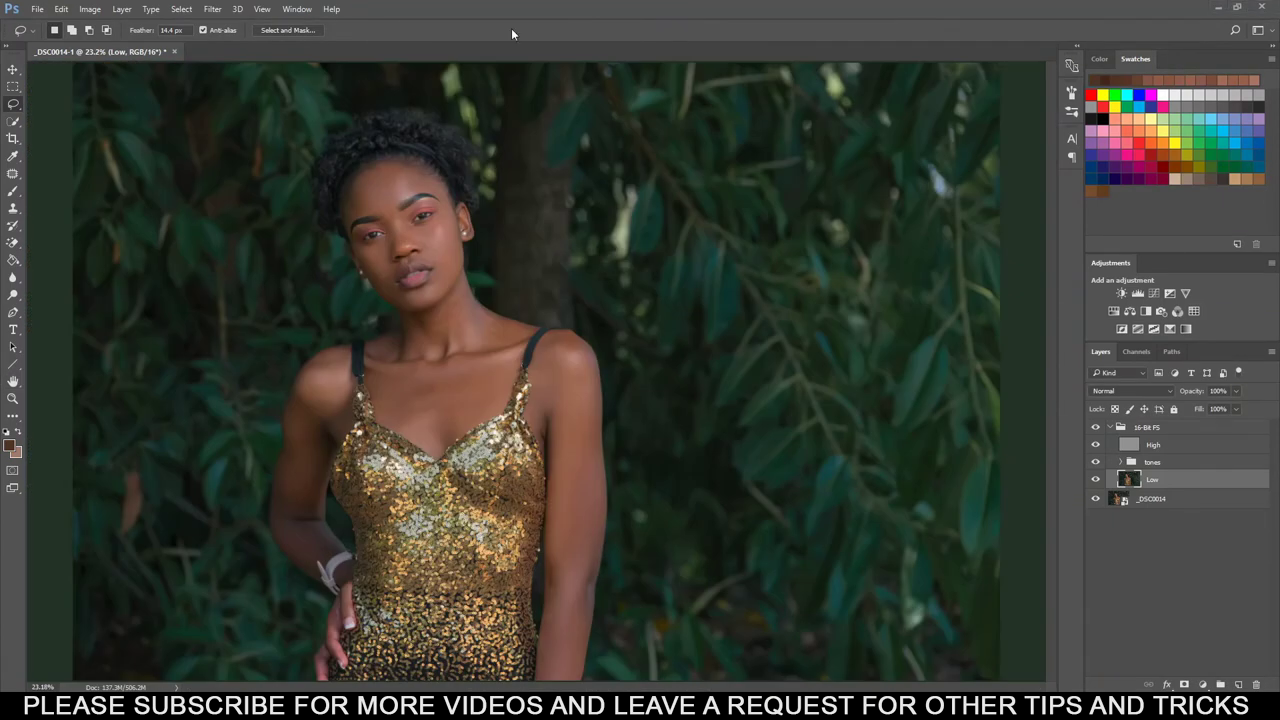
Collapse the 16-Bit FS group and toggle its visibility to compare before and after.
{"action": "left_click", "coordinate": [1112, 428]}
{"action": "left_click", "coordinate": [1109, 428]}
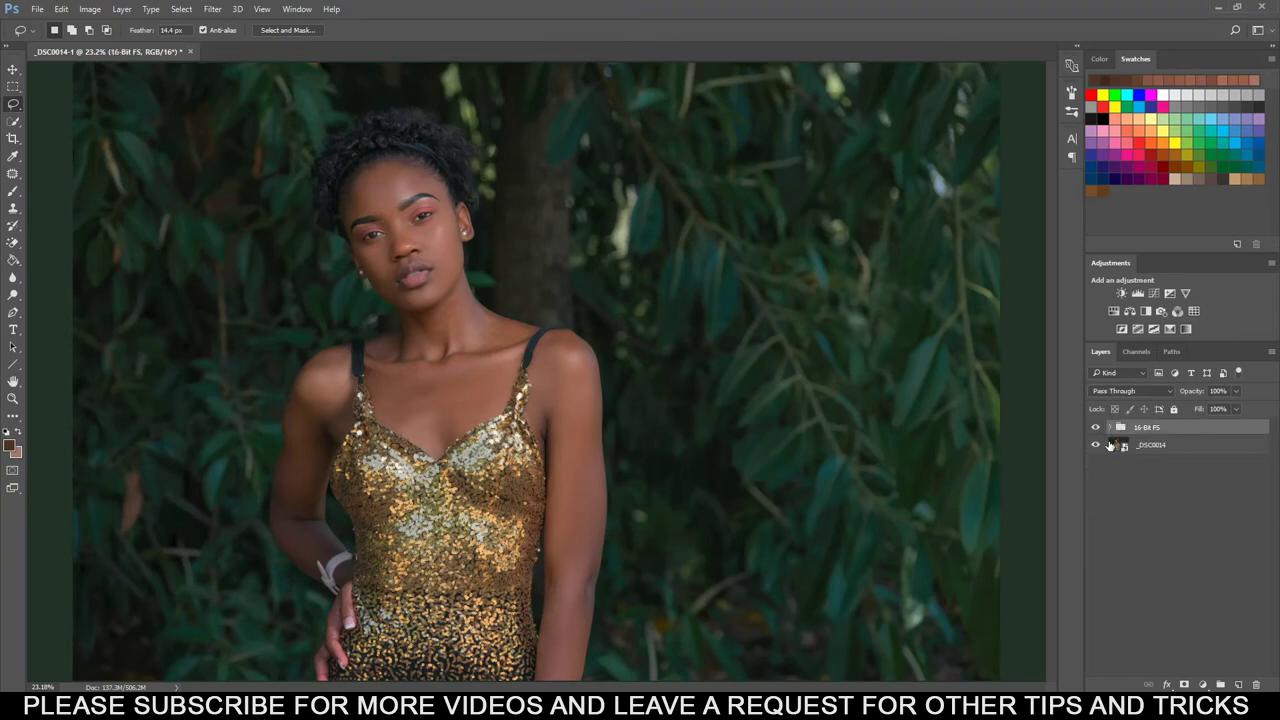
{"action": "left_click", "coordinate": [1095, 428]}
{"action": "left_click", "coordinate": [1095, 428]}
{"action": "left_click", "coordinate": [1095, 428]}
{"action": "left_click", "coordinate": [1095, 428]}
{"action": "left_click", "coordinate": [1144, 585]}
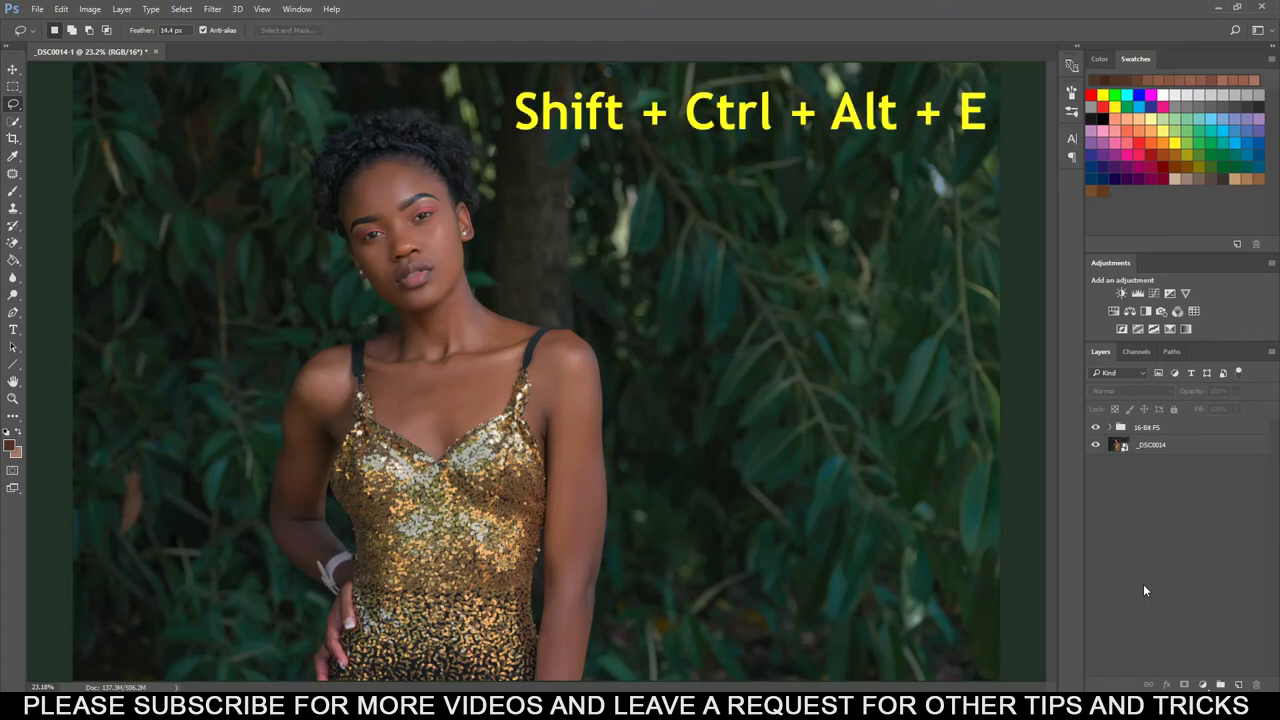
Stamp visible layers into Layer 1, duplicate it, and name the copies dodge and burn.
{"action": "key", "text": "ctrl+shift+alt+e"}
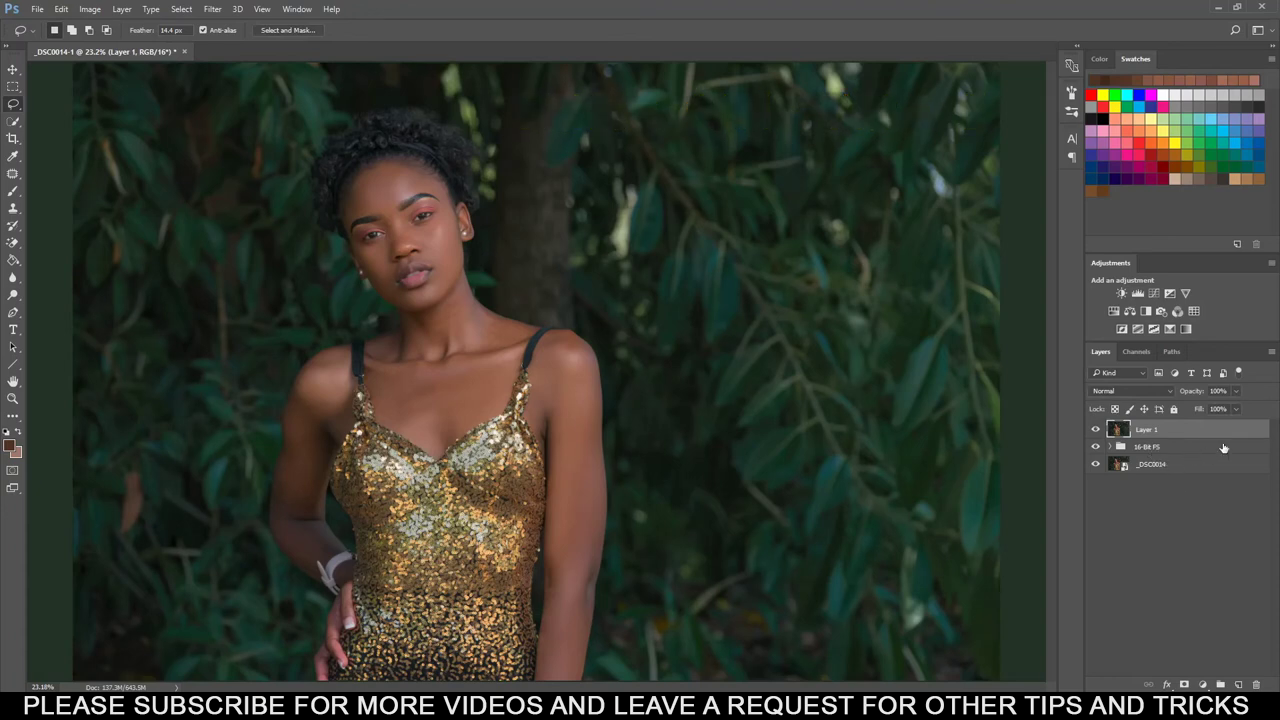
{"action": "key", "text": "ctrl+j"}
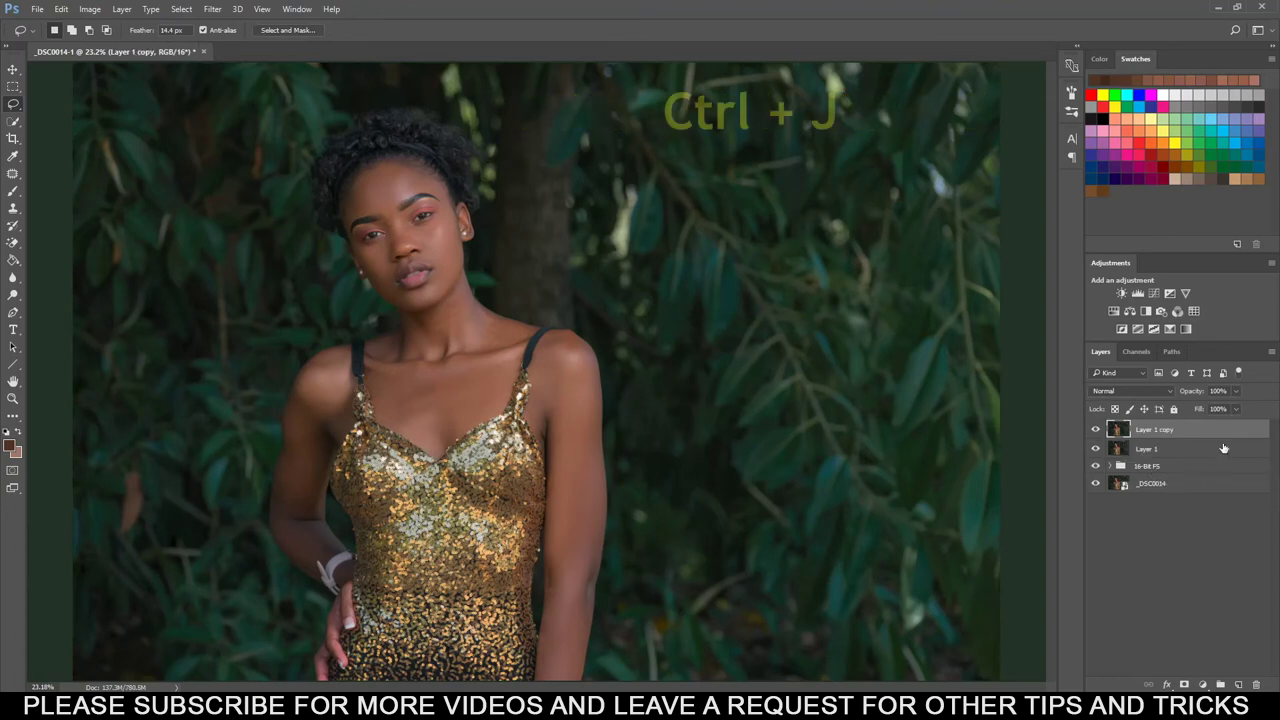
{"action": "double_click", "coordinate": [1147, 450]}
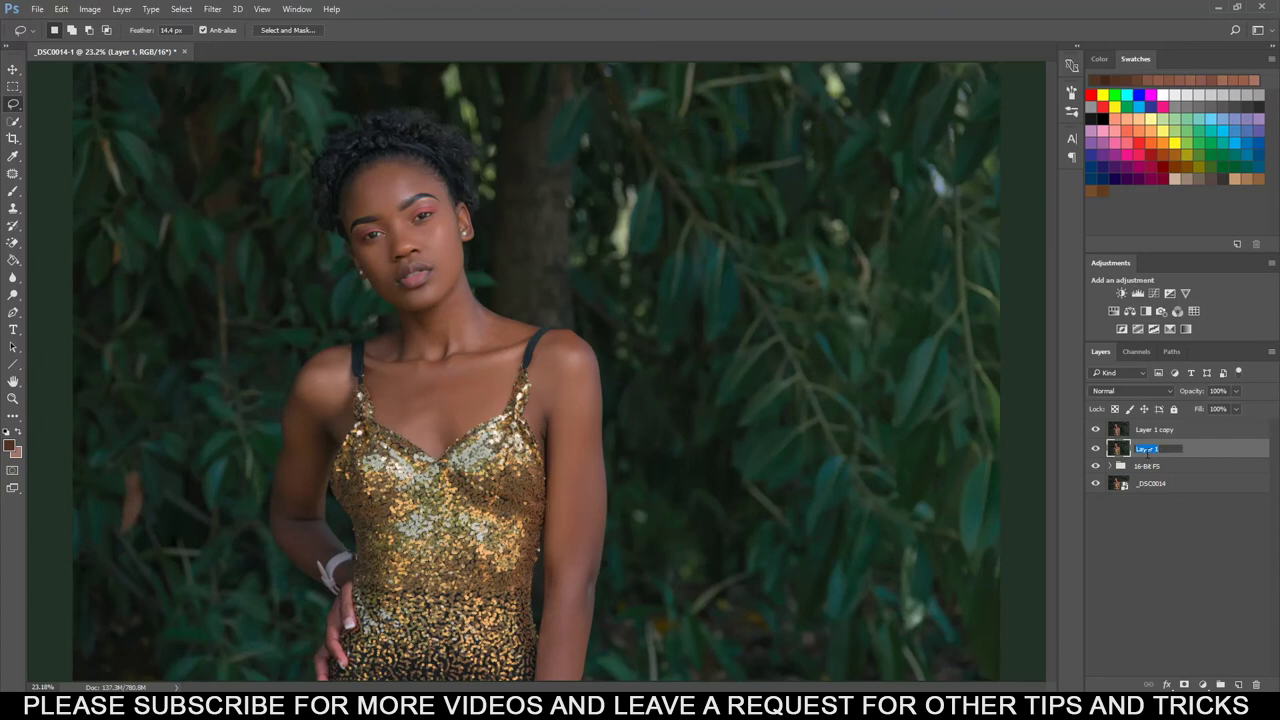
{"action": "type", "text": "dodger"}
{"action": "double_click", "coordinate": [1160, 430]}
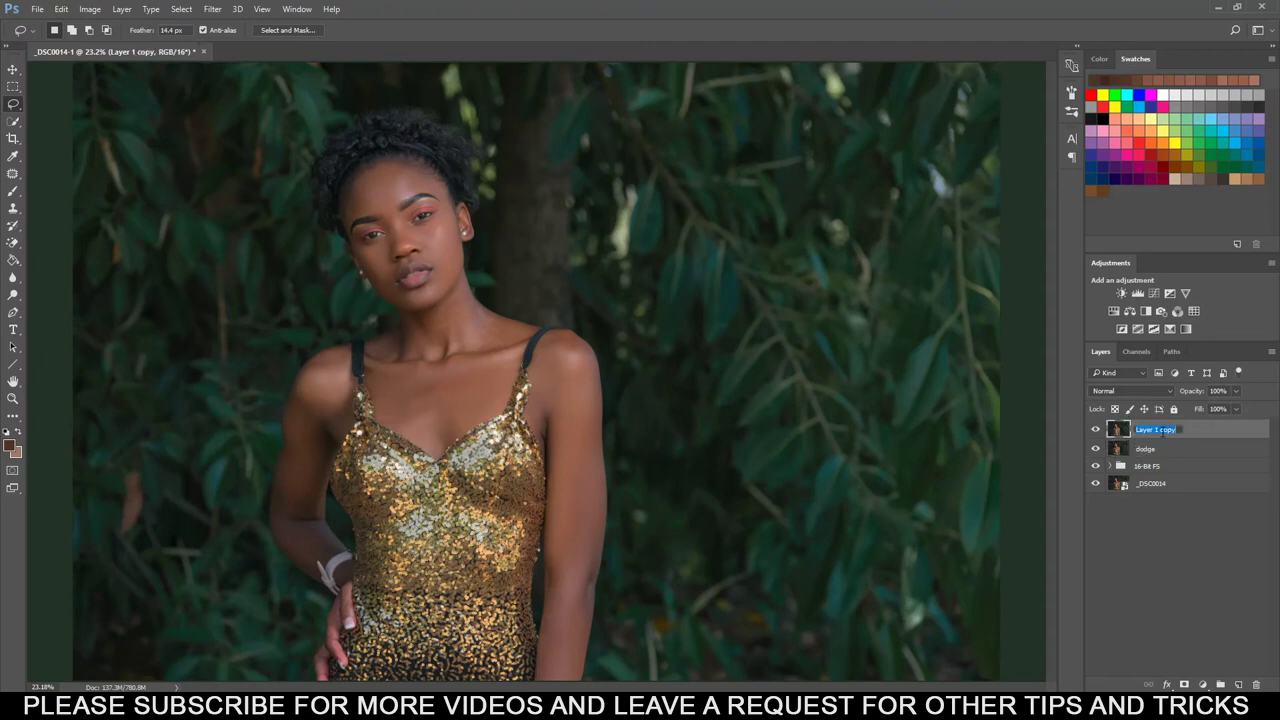
{"action": "type", "text": "burn"}
{"action": "key", "text": "Return"}
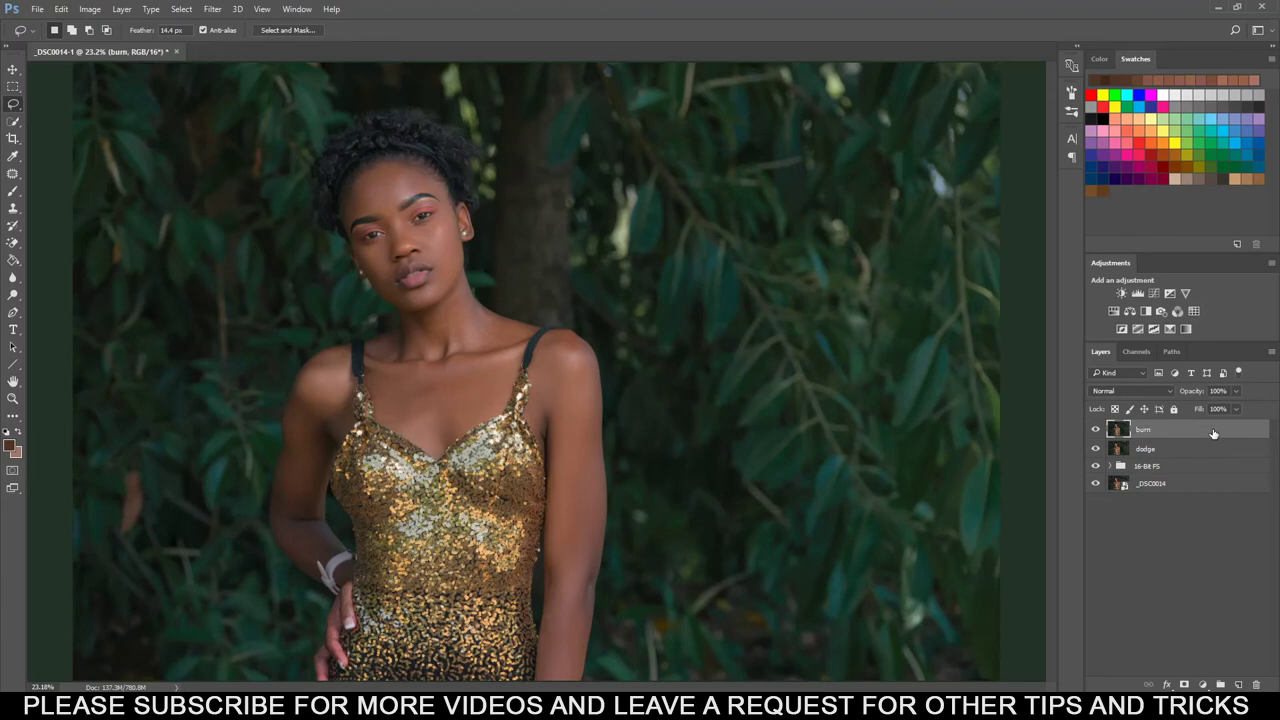
Group the dodge and burn layers as 'D & B' and hide the burn layer.
{"action": "left_click", "coordinate": [1179, 450], "text": "shift"}
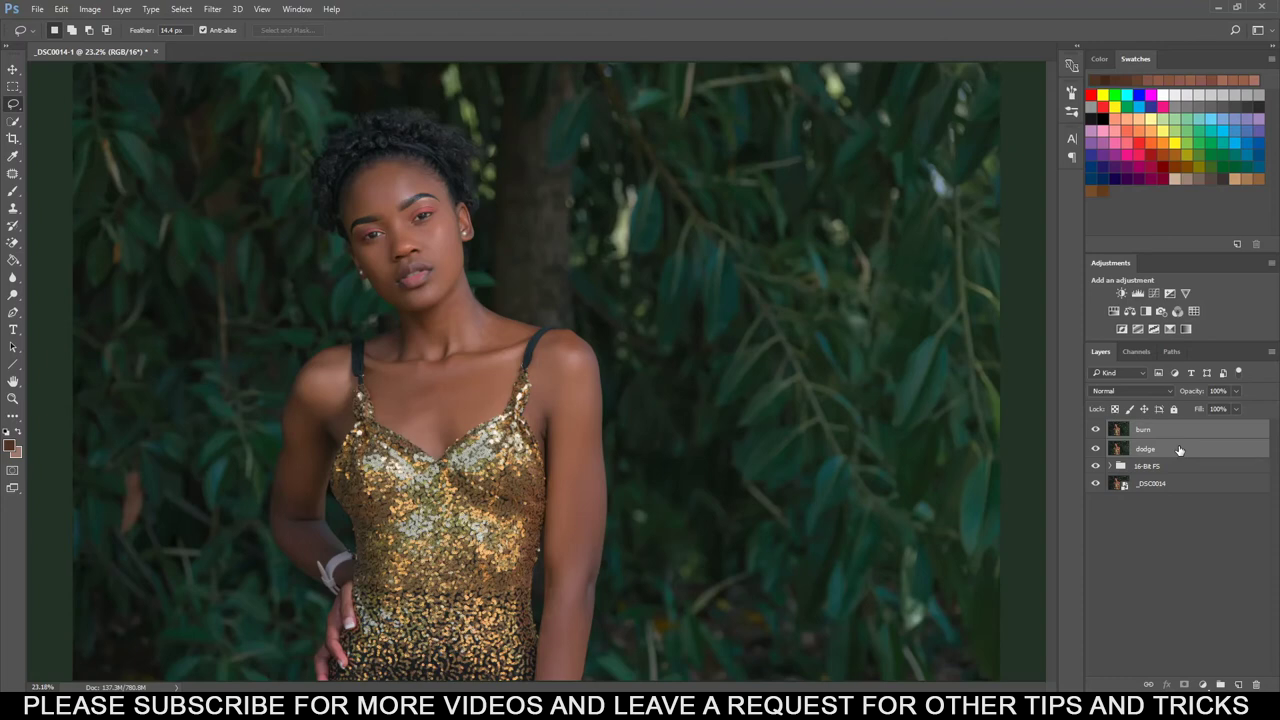
{"action": "key", "text": "ctrl+g"}
{"action": "double_click", "coordinate": [1145, 428]}
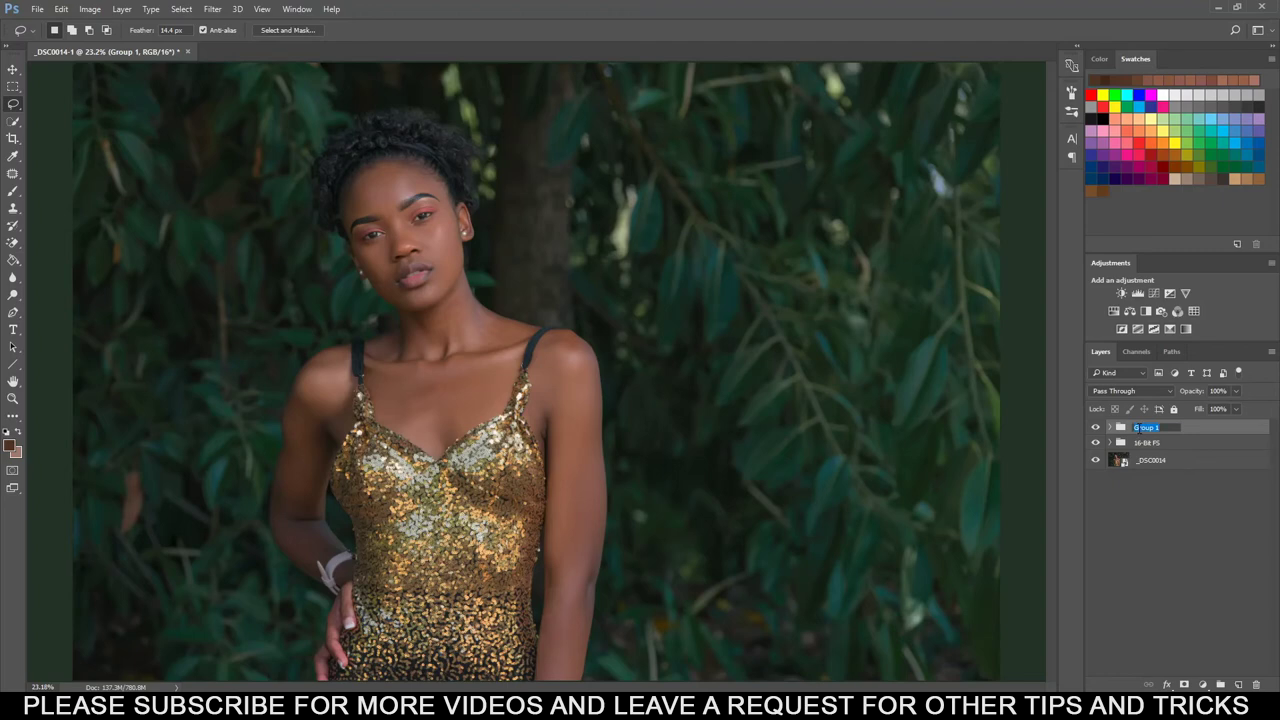
{"action": "type", "text": "D "}
{"action": "type", "text": "N"}
{"action": "key", "text": "Return"}
{"action": "left_click", "coordinate": [1107, 428]}
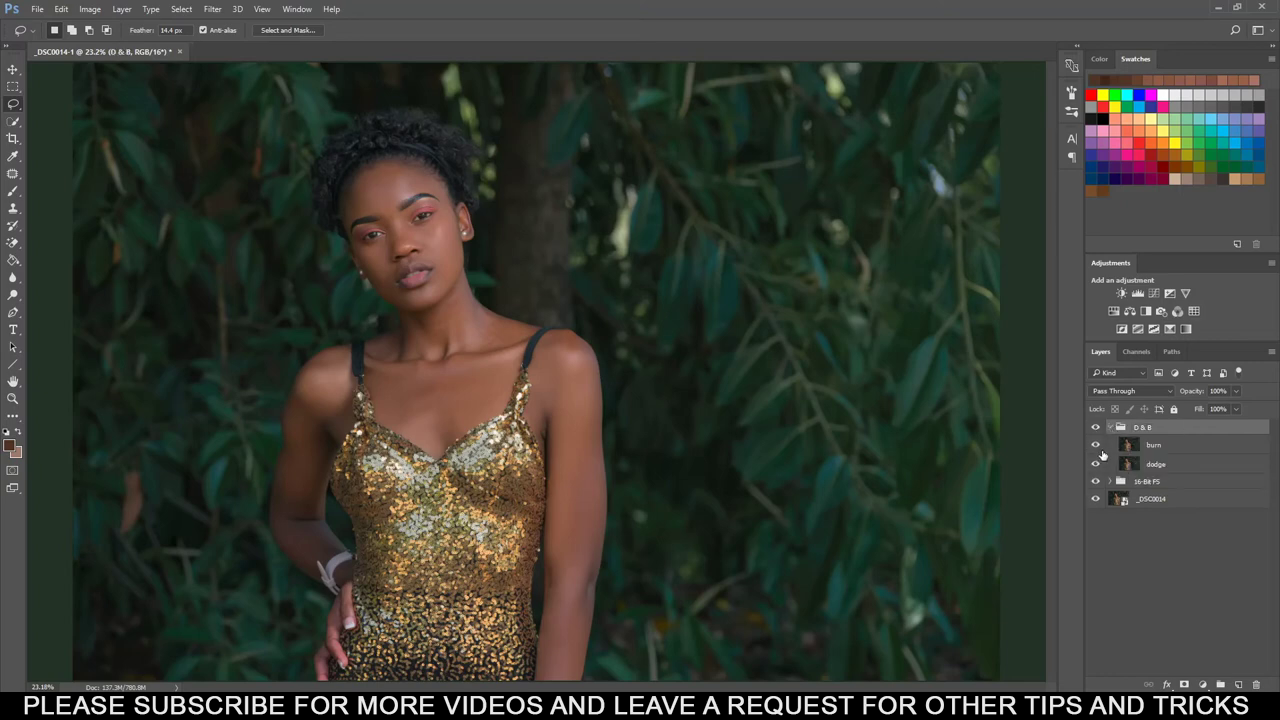
{"action": "left_click", "coordinate": [1095, 446]}
{"action": "left_click", "coordinate": [1186, 468]}
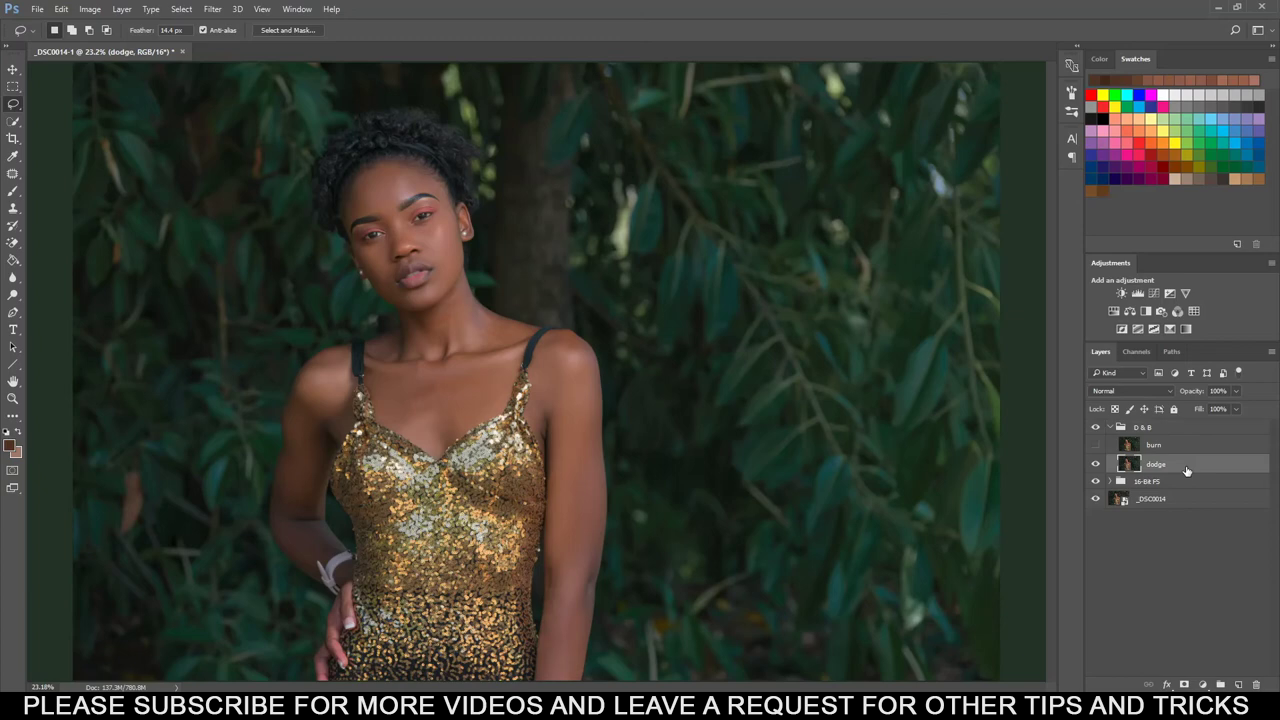
{"action": "double_click", "coordinate": [1186, 468]}
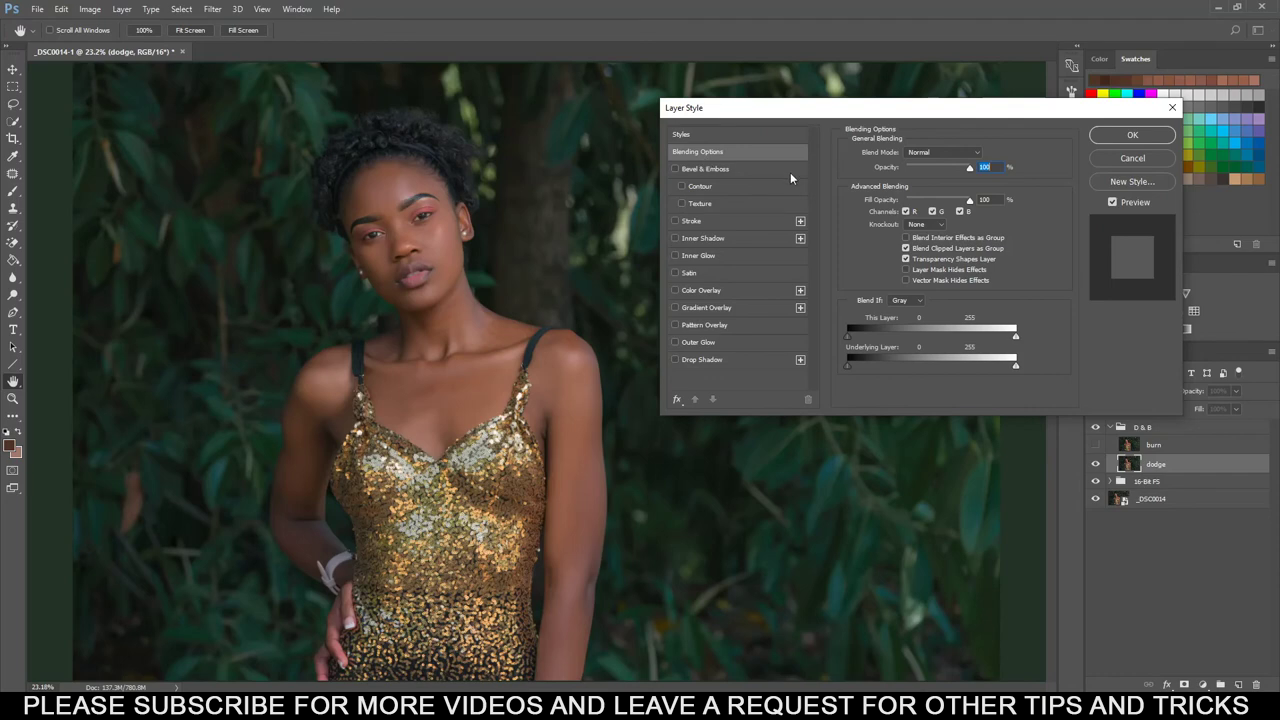
Set the dodge layer to Screen with an Underlying Layer Blend If split of 60/153.
{"action": "left_click", "coordinate": [948, 155]}
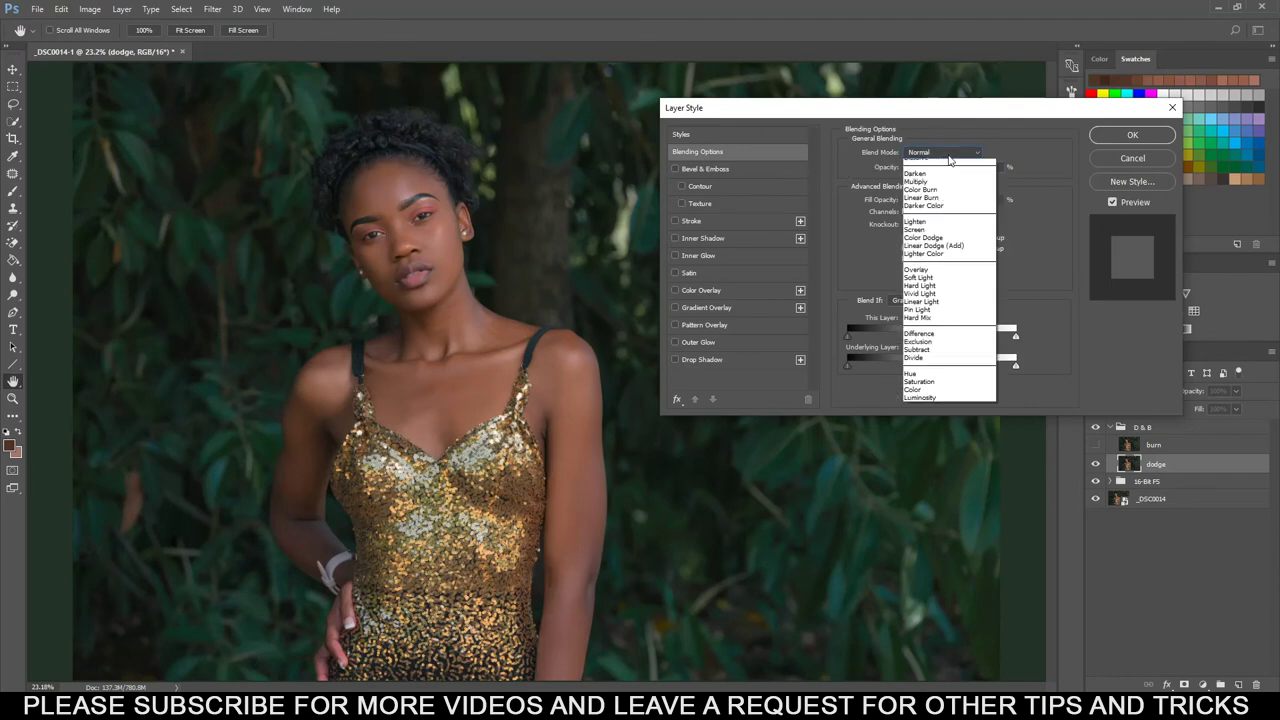
{"action": "left_click", "coordinate": [924, 248]}
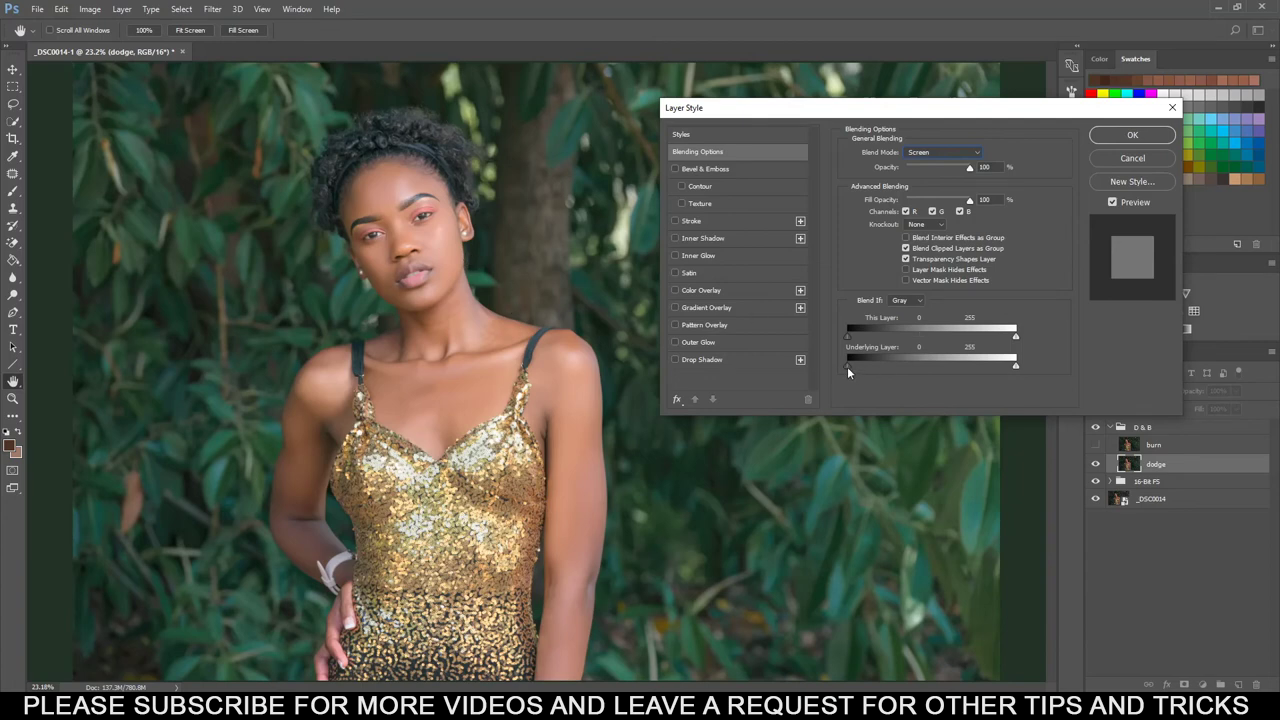
{"action": "left_click_drag", "start_coordinate": [848, 367], "coordinate": [868, 367]}
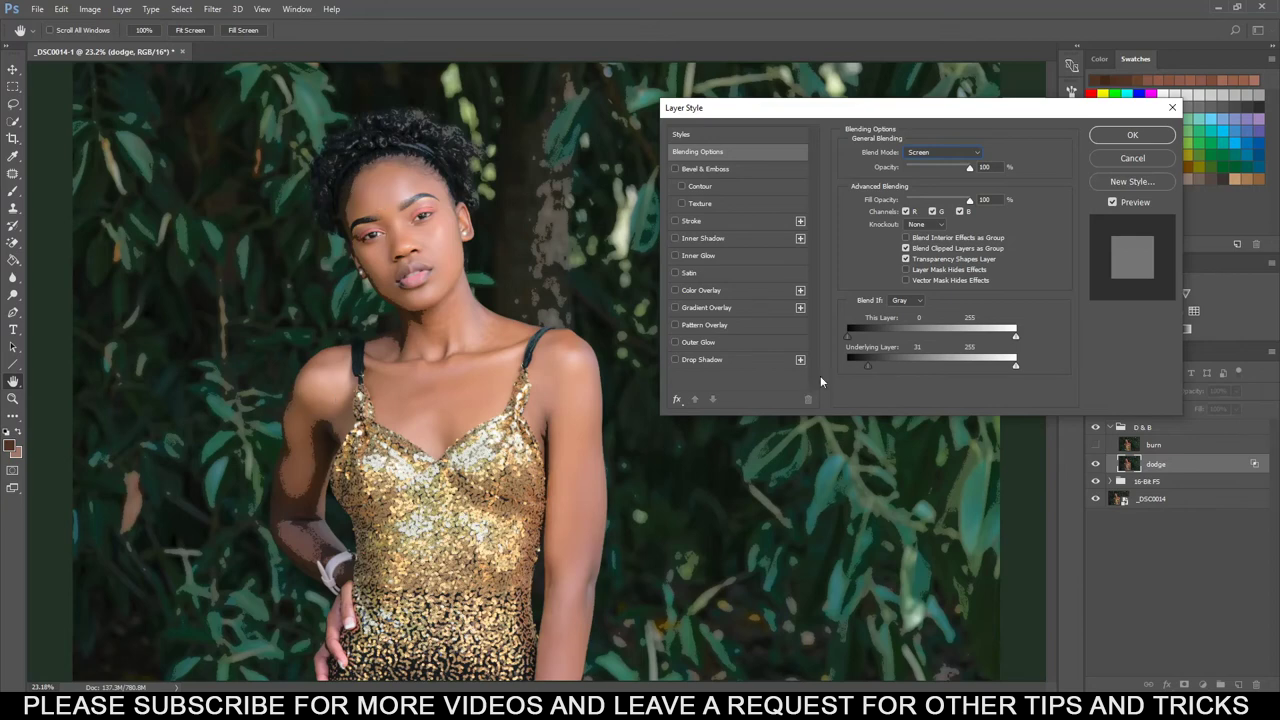
{"action": "left_click_drag", "start_coordinate": [865, 367], "coordinate": [897, 366]}
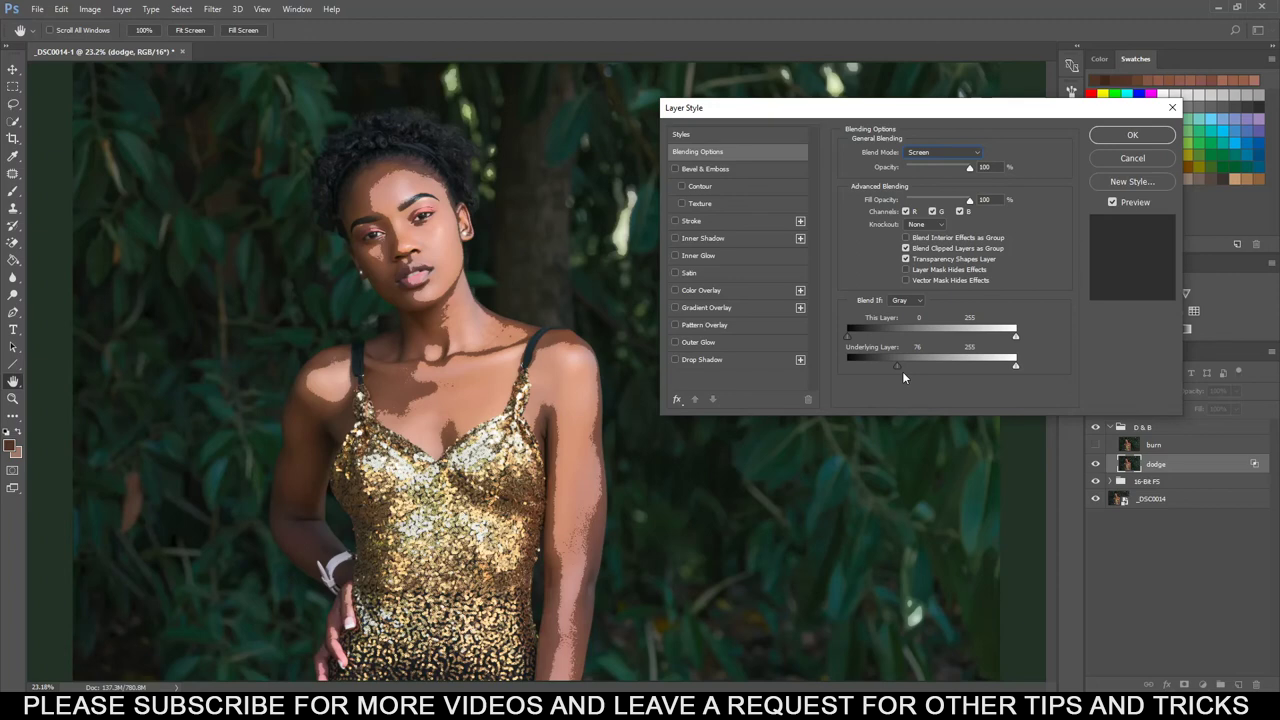
{"action": "left_click_drag", "start_coordinate": [899, 368], "coordinate": [948, 368]}
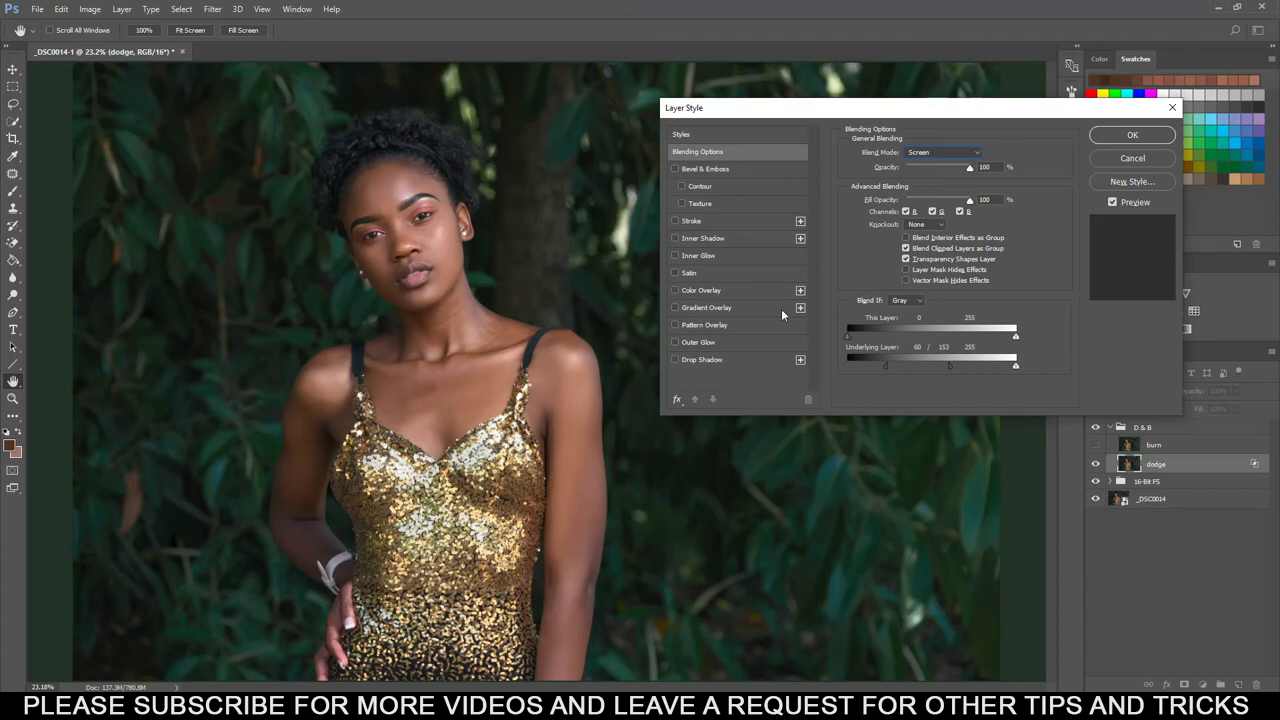
{"action": "left_click", "coordinate": [1154, 137]}
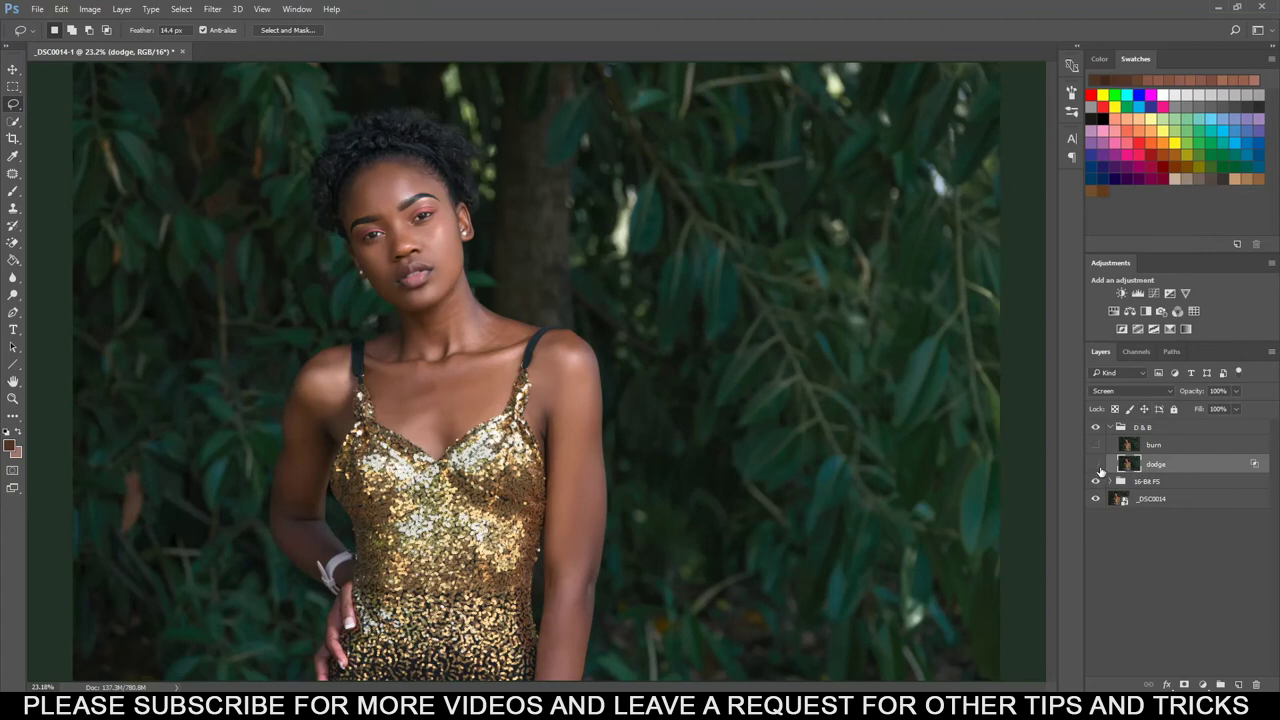
Toggle the dodge layer off and on to compare, then make burn visible again.
{"action": "left_click", "coordinate": [1100, 468]}
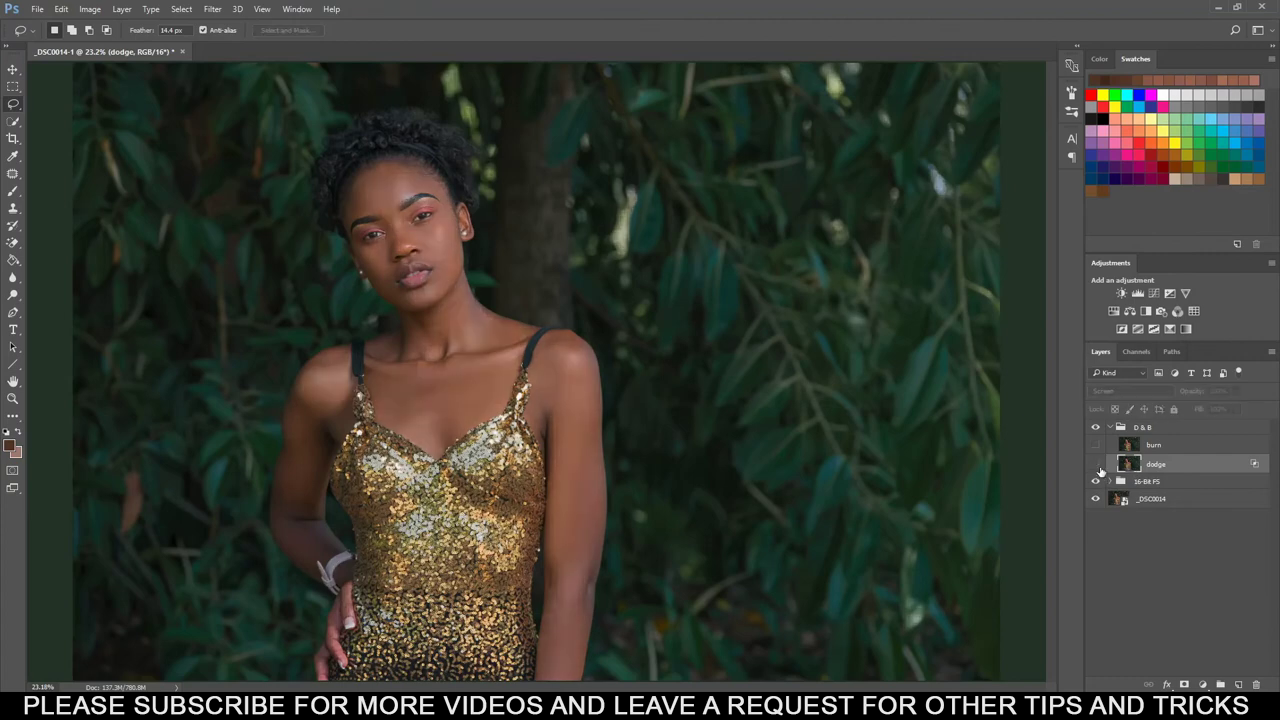
{"action": "left_click", "coordinate": [1100, 468]}
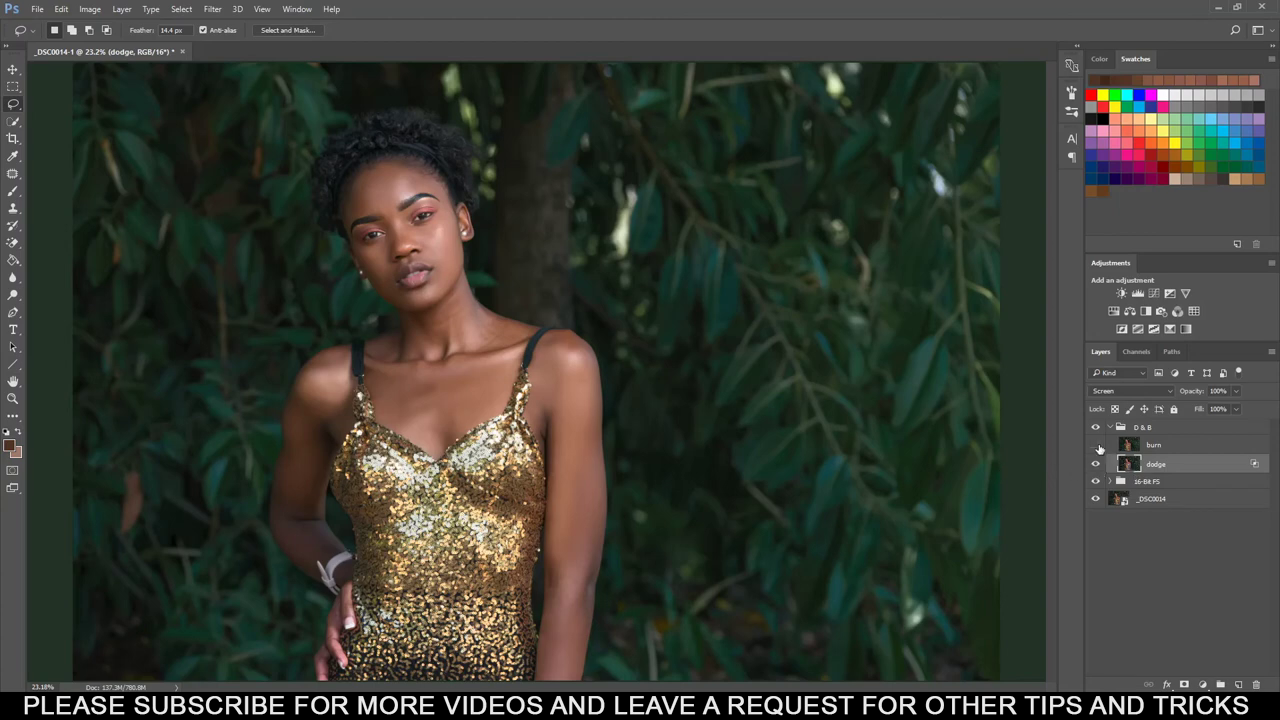
{"action": "left_click", "coordinate": [1098, 446]}
{"action": "left_click", "coordinate": [1172, 446]}
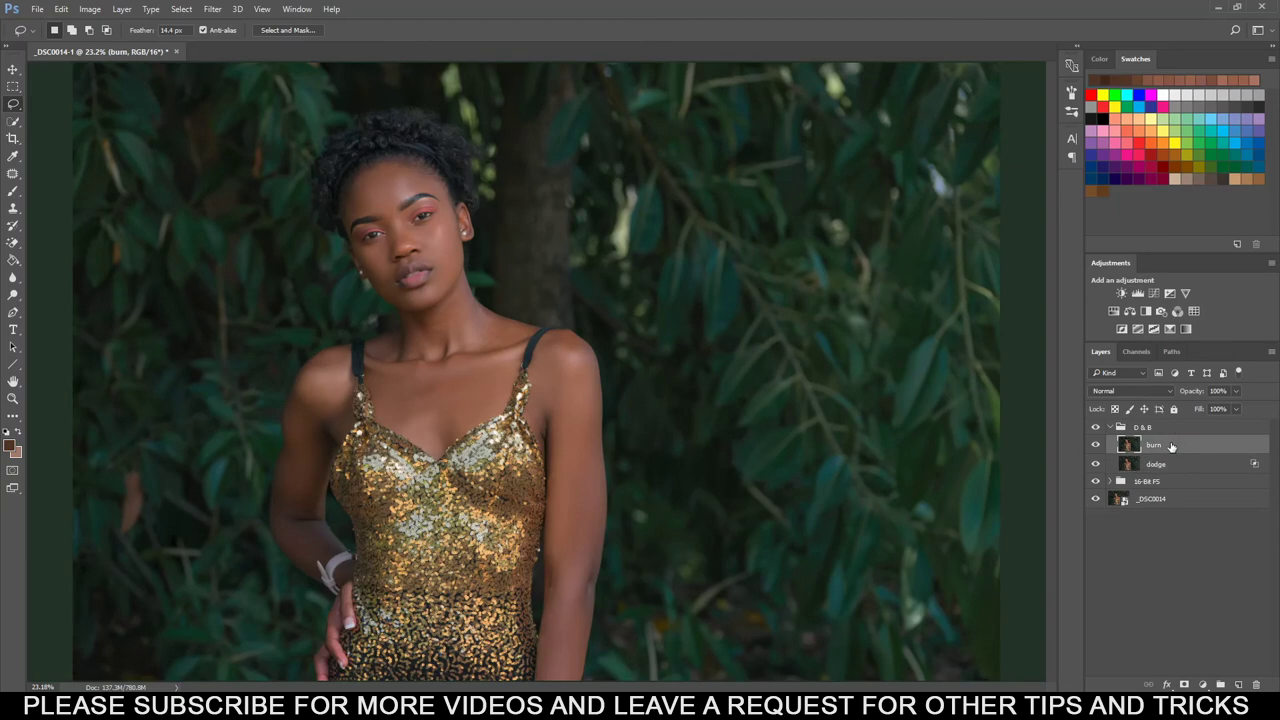
{"action": "double_click", "coordinate": [1172, 446]}
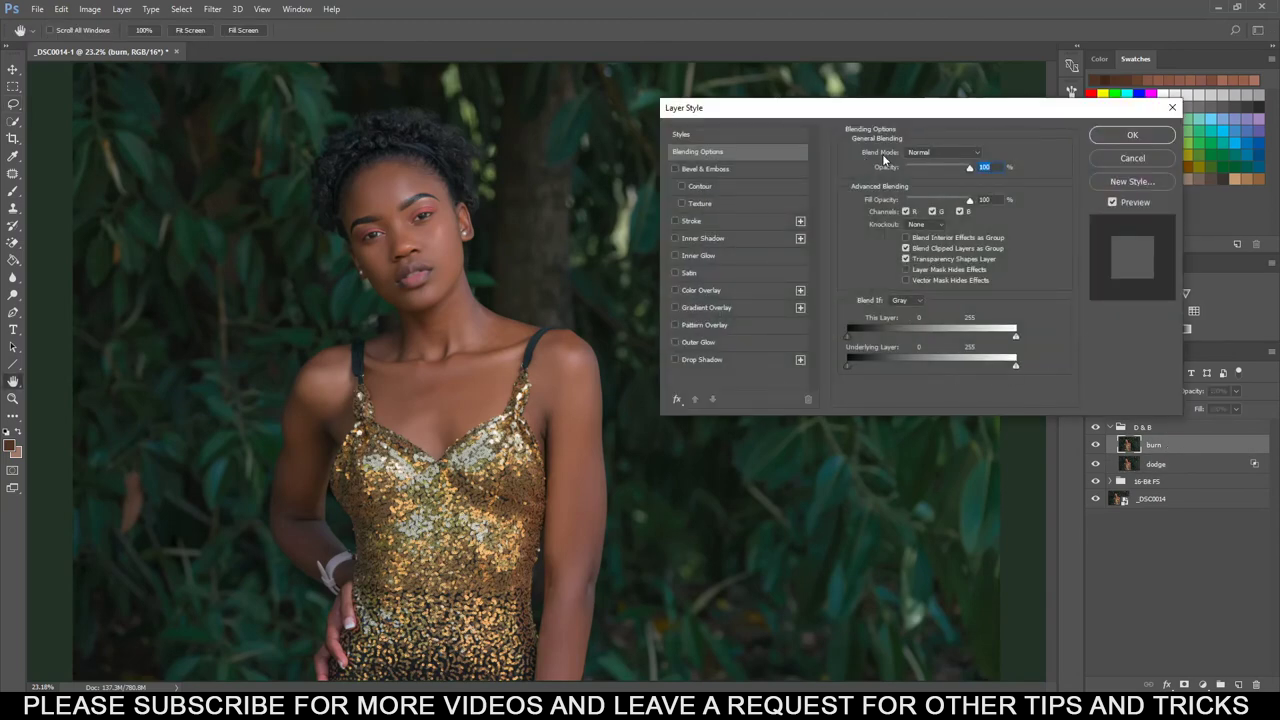
Set the burn layer to Multiply with an Underlying Layer Blend If split of 35/152.
{"action": "left_click", "coordinate": [950, 154]}
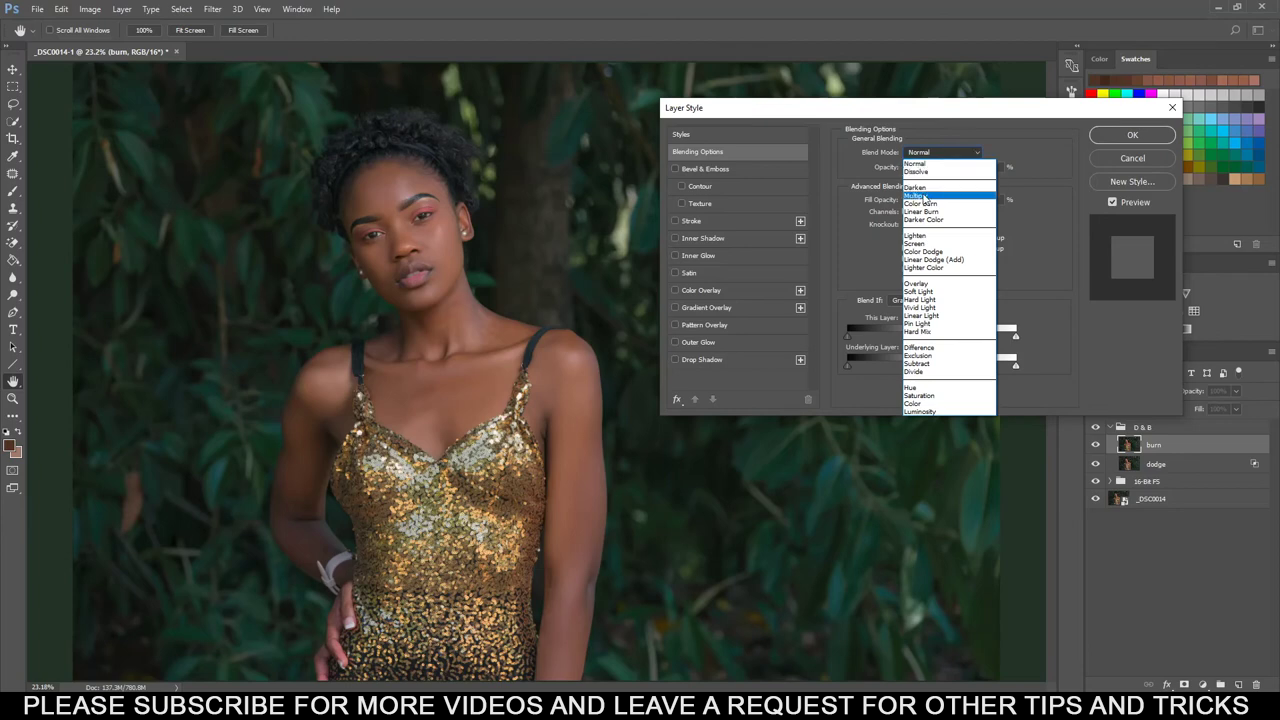
{"action": "left_click", "coordinate": [921, 196]}
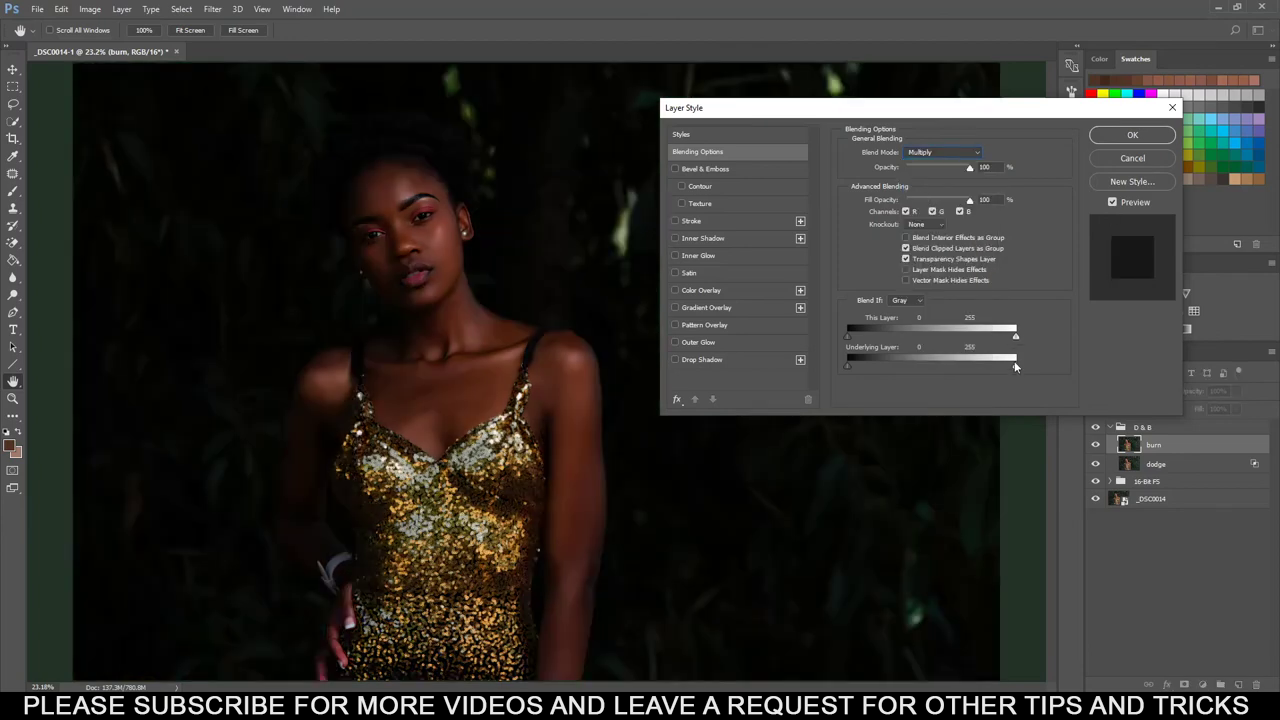
{"action": "left_click_drag", "start_coordinate": [1017, 368], "coordinate": [957, 369]}
{"action": "left_click_drag", "start_coordinate": [978, 369], "coordinate": [886, 371]}
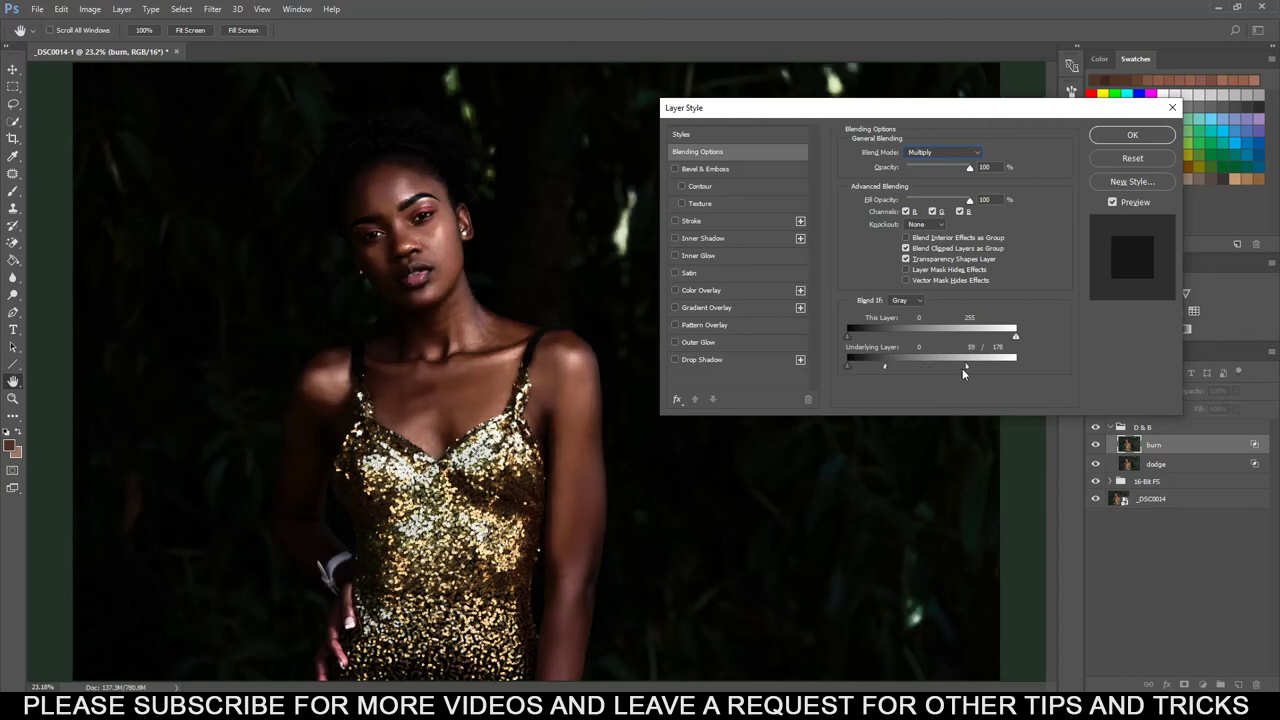
{"action": "left_click_drag", "start_coordinate": [975, 371], "coordinate": [990, 372]}
{"action": "left_click_drag", "start_coordinate": [903, 370], "coordinate": [866, 376]}
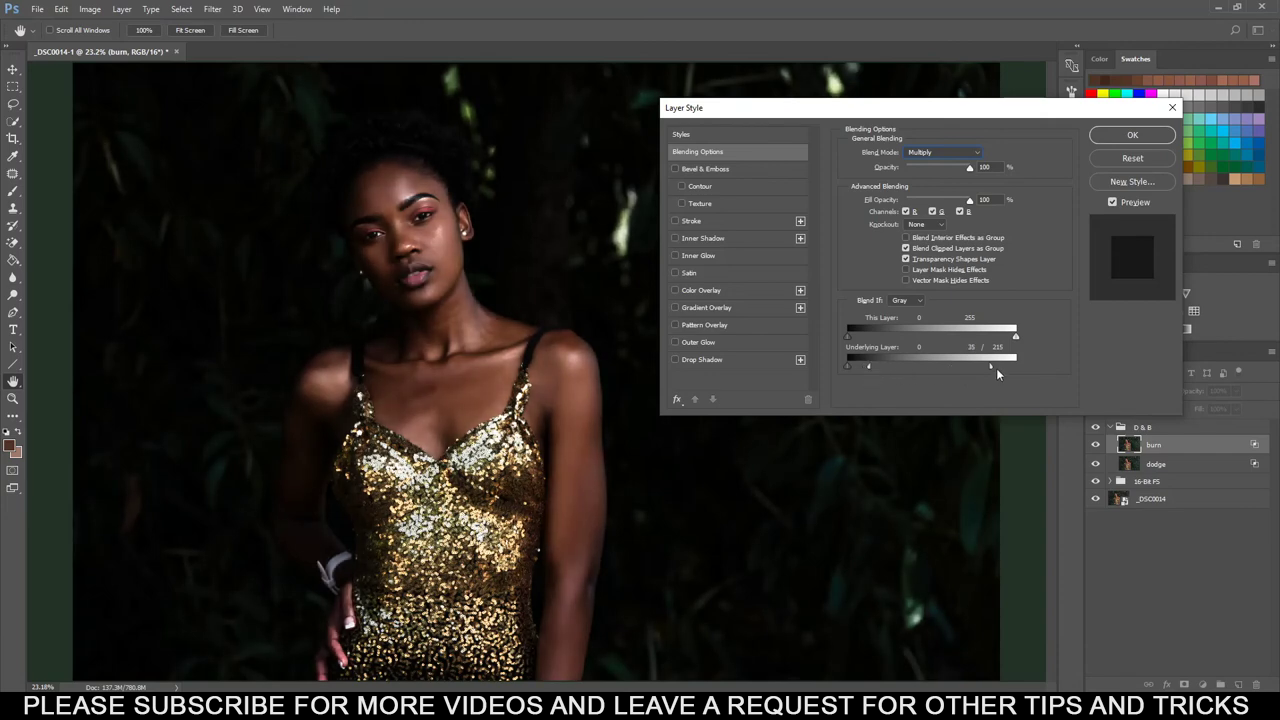
{"action": "mouse_move", "coordinate": [956, 367]}
{"action": "left_mouse_down"}
{"action": "mouse_move", "coordinate": [974, 367]}
{"action": "mouse_move", "coordinate": [949, 370]}
{"action": "left_mouse_up"}
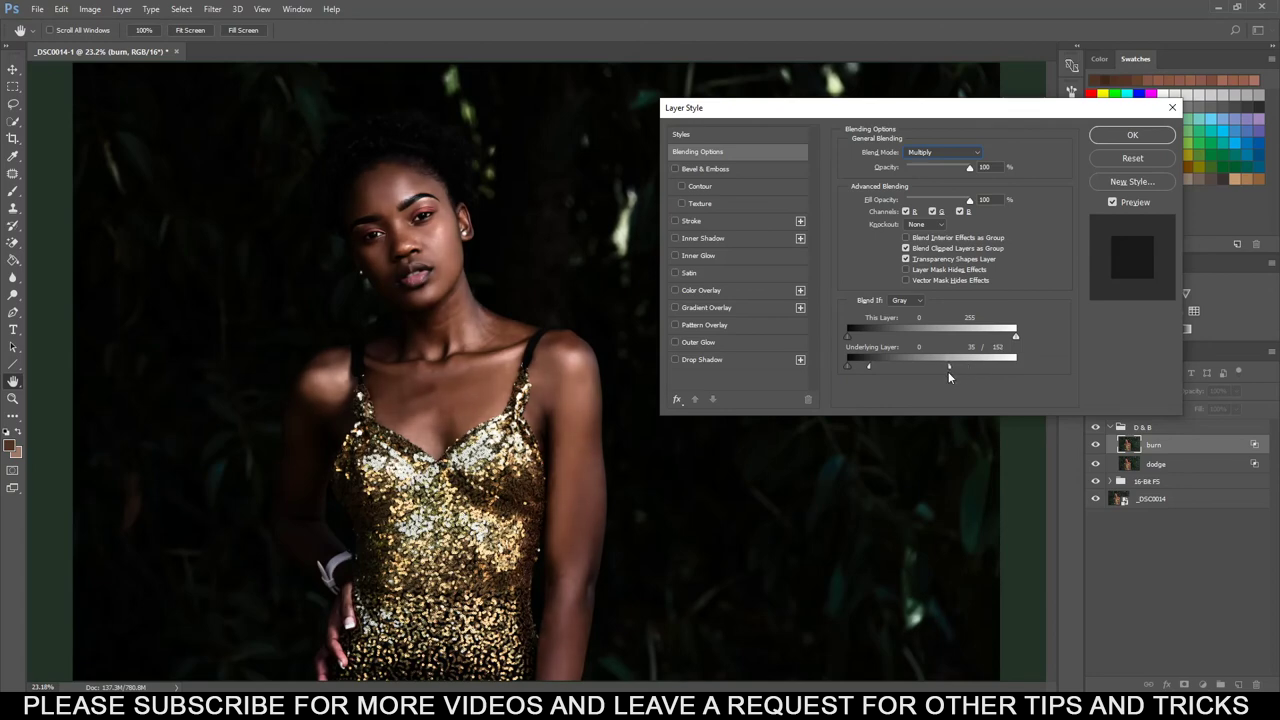
{"action": "key", "text": "alt"}
{"action": "left_click", "coordinate": [1157, 137]}
{"action": "key", "text": "l"}
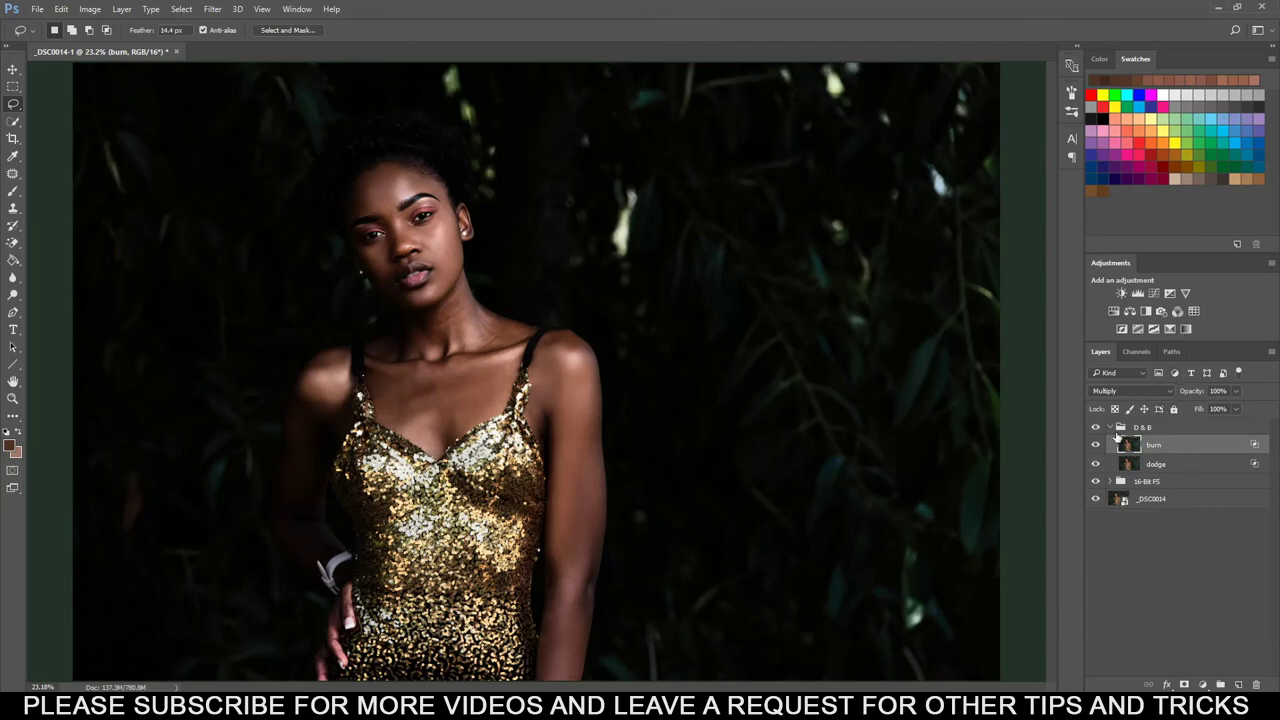
Add a white layer mask to the collapsed D & B group and open Image > Apply Image.
{"action": "left_click", "coordinate": [1116, 428]}
{"action": "left_click", "coordinate": [1110, 428]}
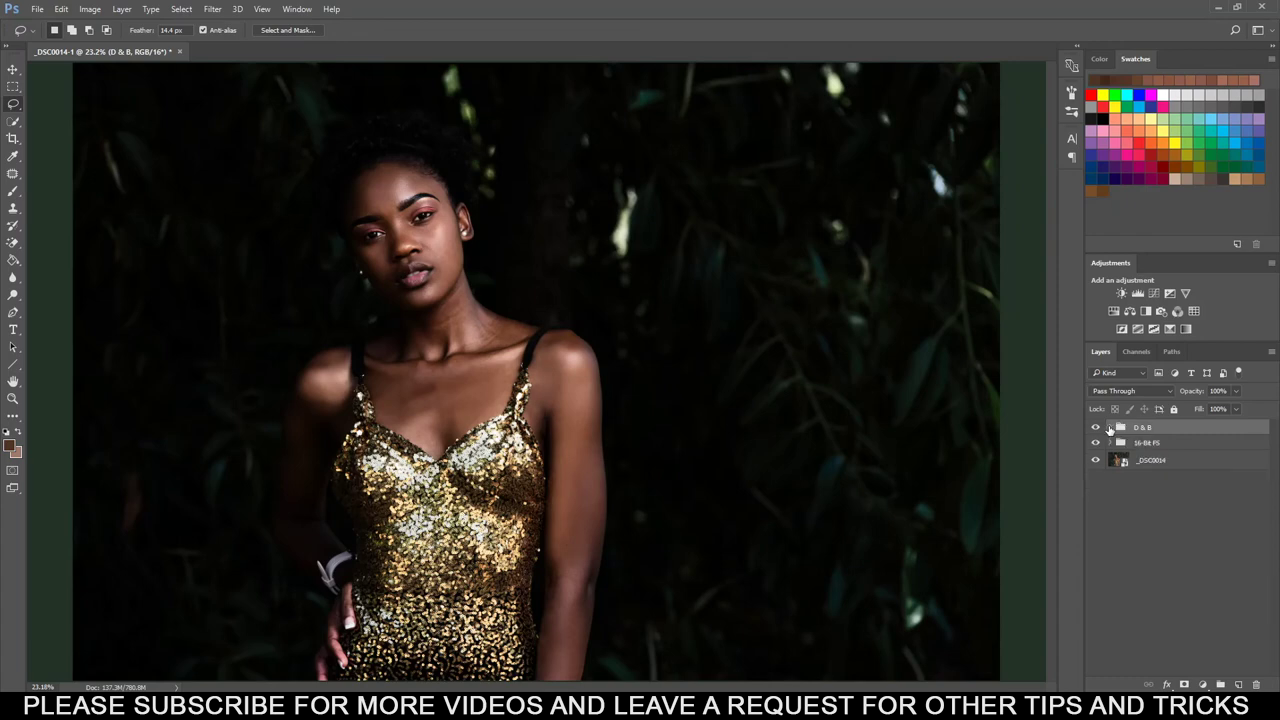
{"action": "left_click", "coordinate": [1184, 685]}
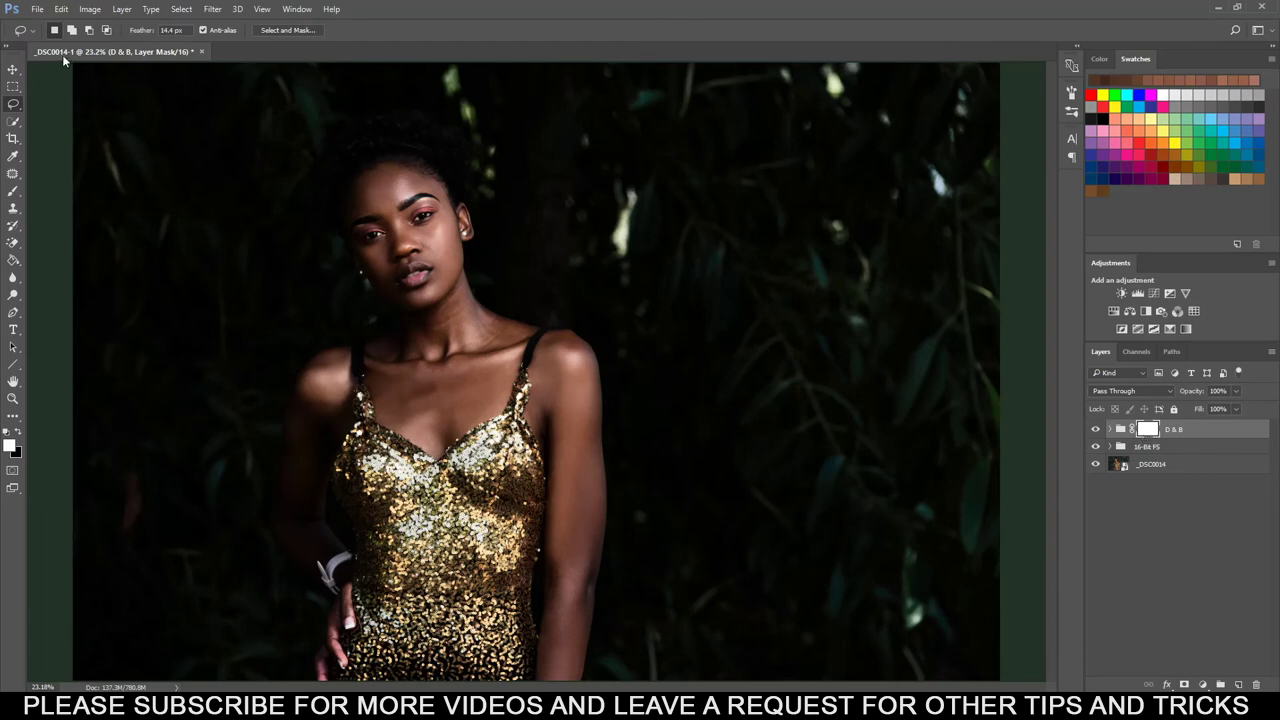
{"action": "left_click", "coordinate": [90, 9]}
{"action": "left_click", "coordinate": [110, 201]}
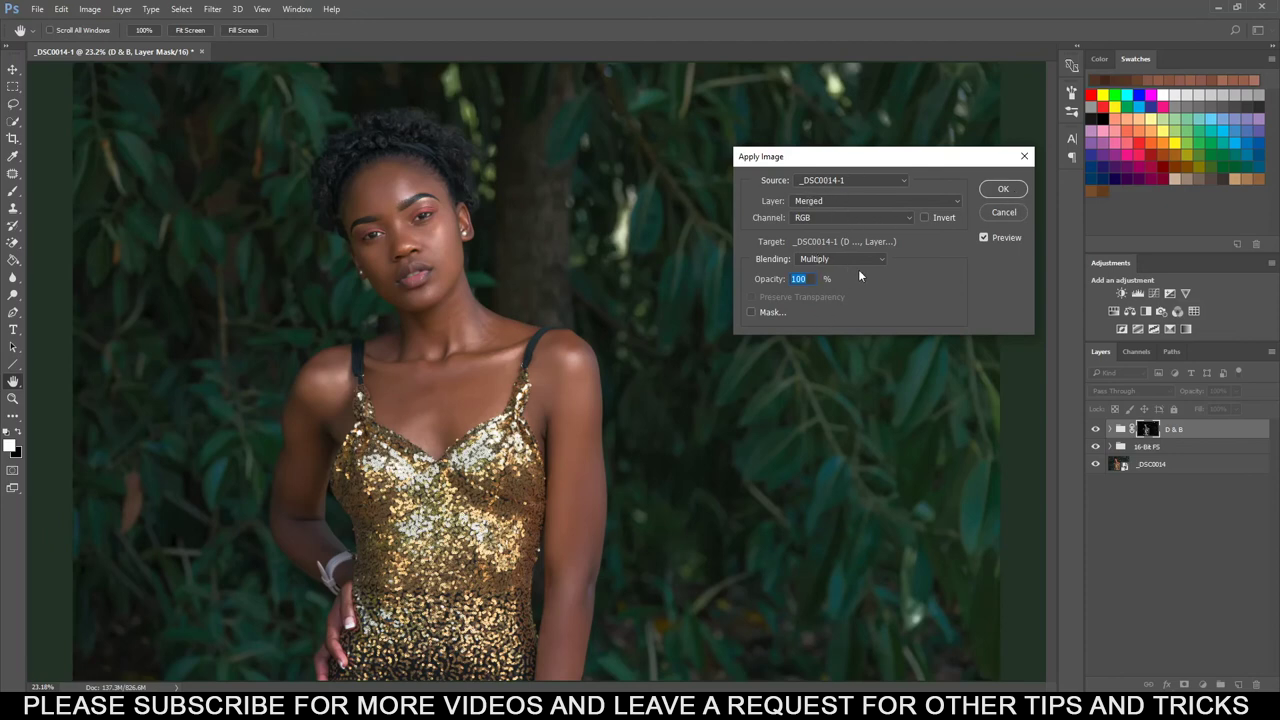
{"action": "left_click", "coordinate": [1004, 192]}
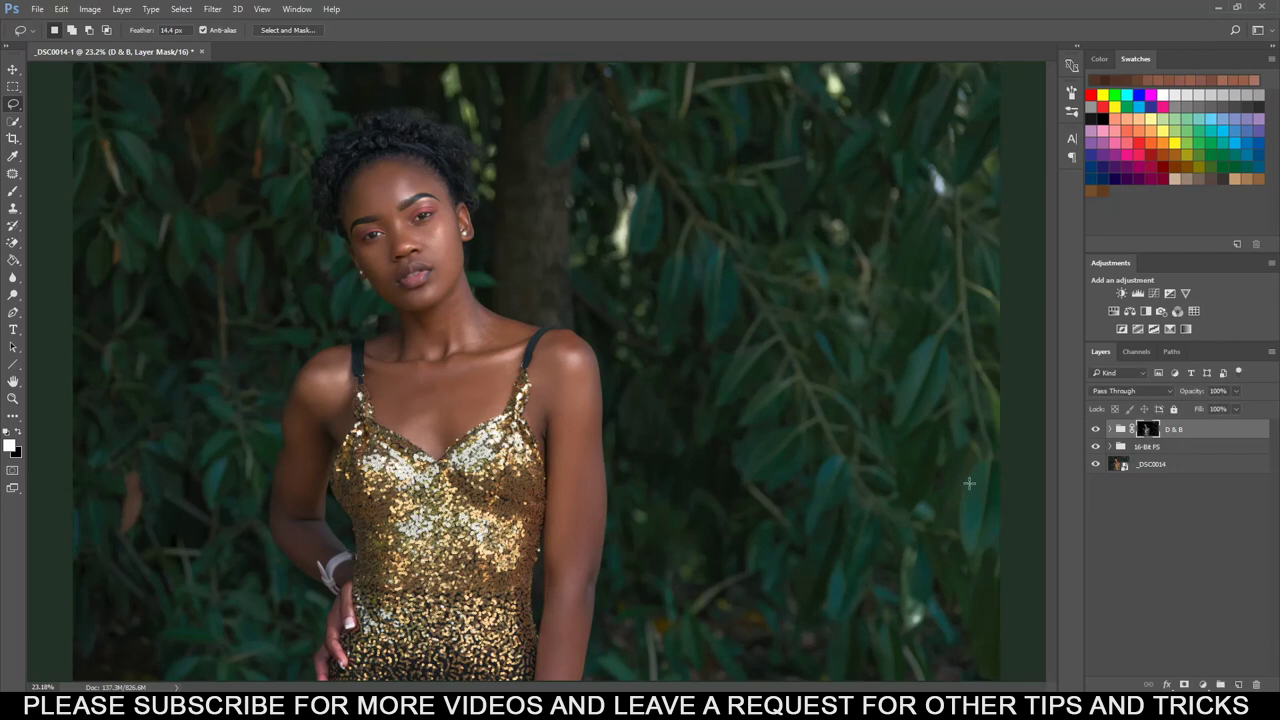
{"action": "left_click", "coordinate": [1092, 429]}
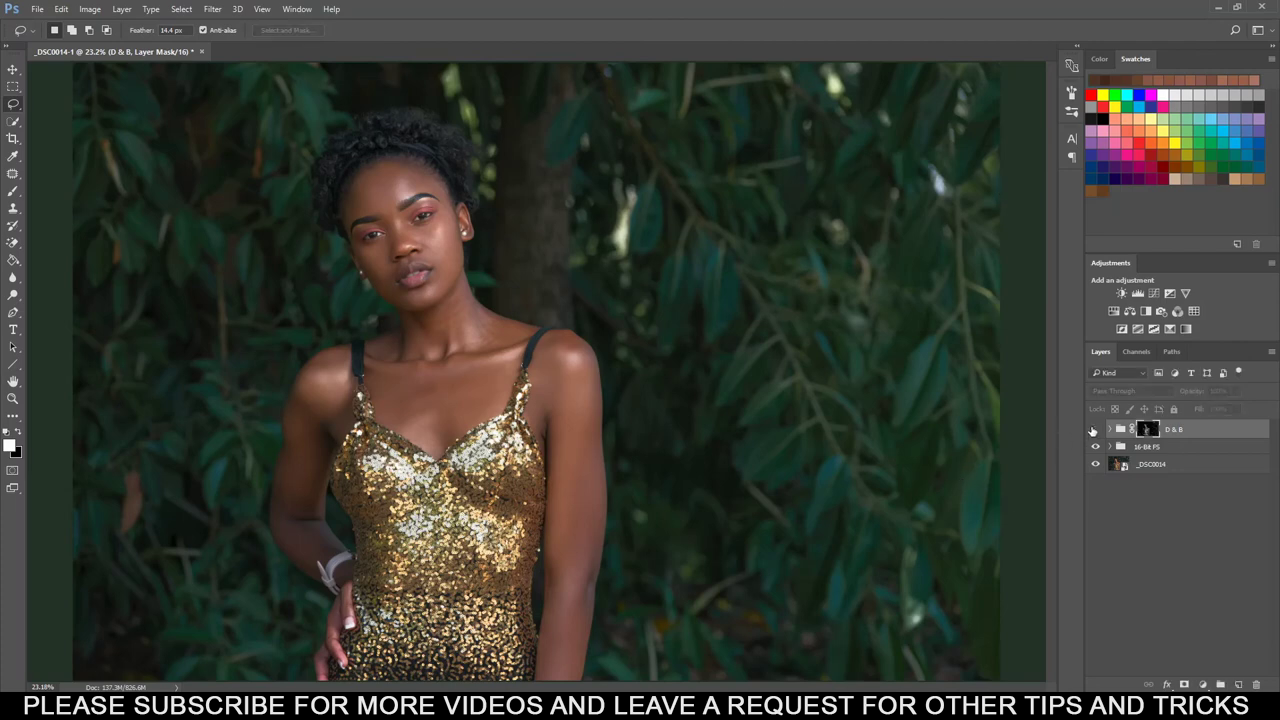
{"action": "left_click", "coordinate": [1093, 429]}
{"action": "left_click", "coordinate": [1093, 429]}
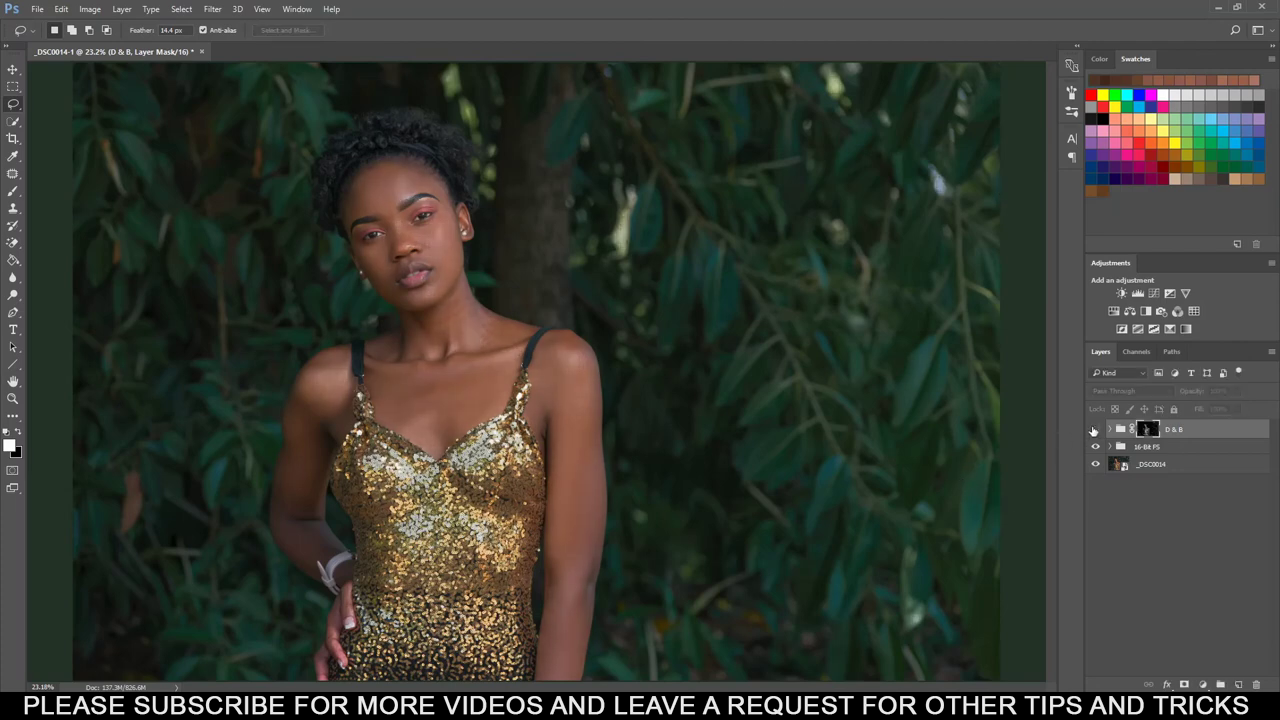
{"action": "left_click", "coordinate": [1093, 429]}
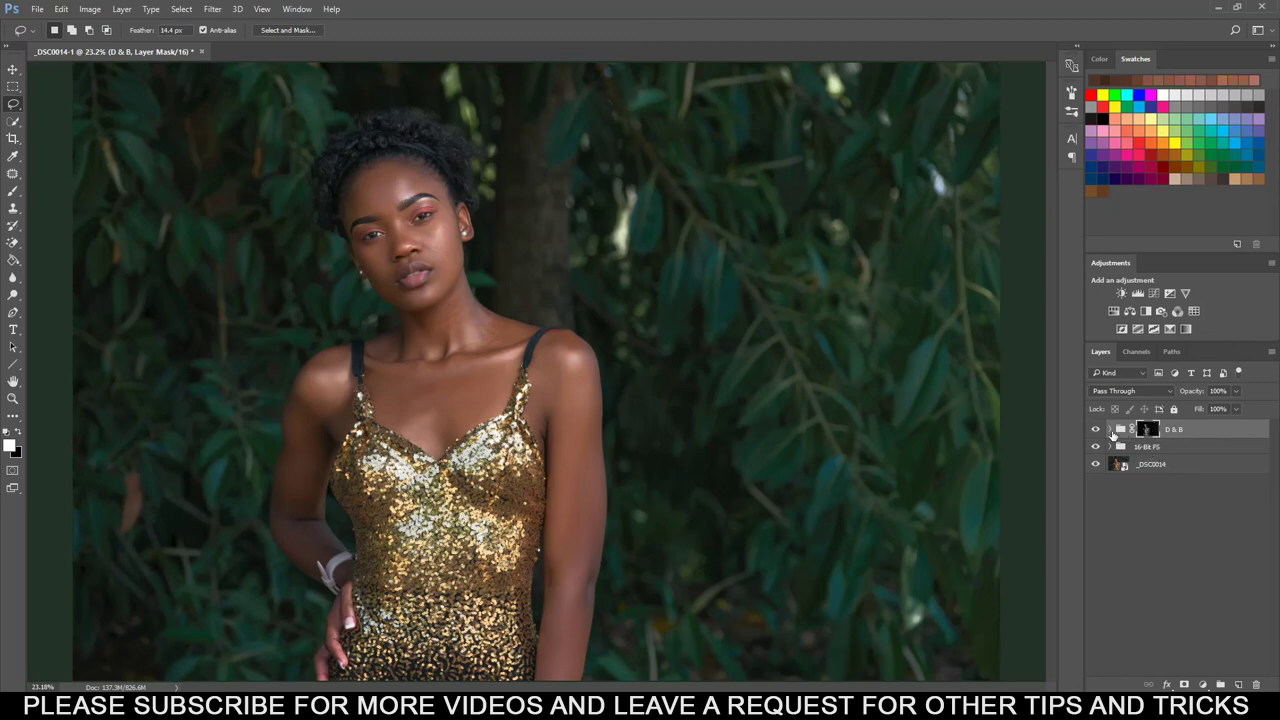
{"action": "key", "text": "ctrl+comma"}
Hide the D & B group, stamp the visible image into Layer 1 at the top, and add a white mask.
{"action": "left_click", "coordinate": [1138, 512]}
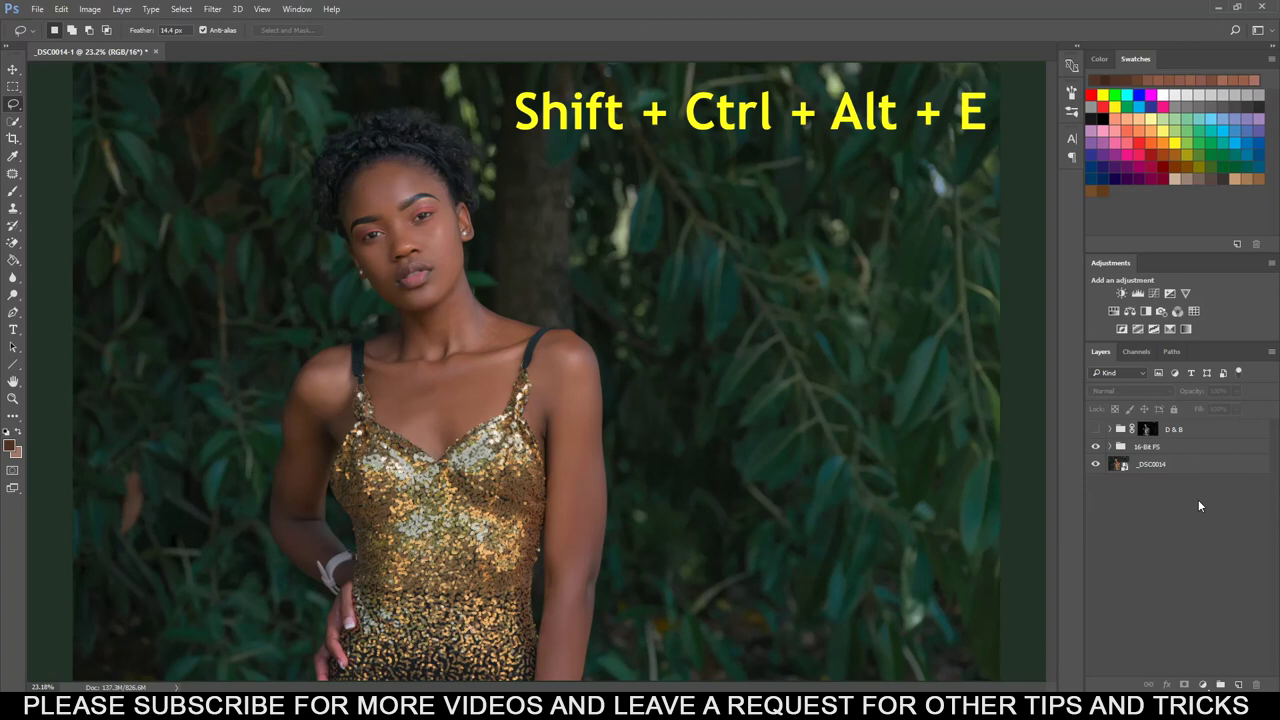
{"action": "key", "text": "ctrl+shift+alt+e"}
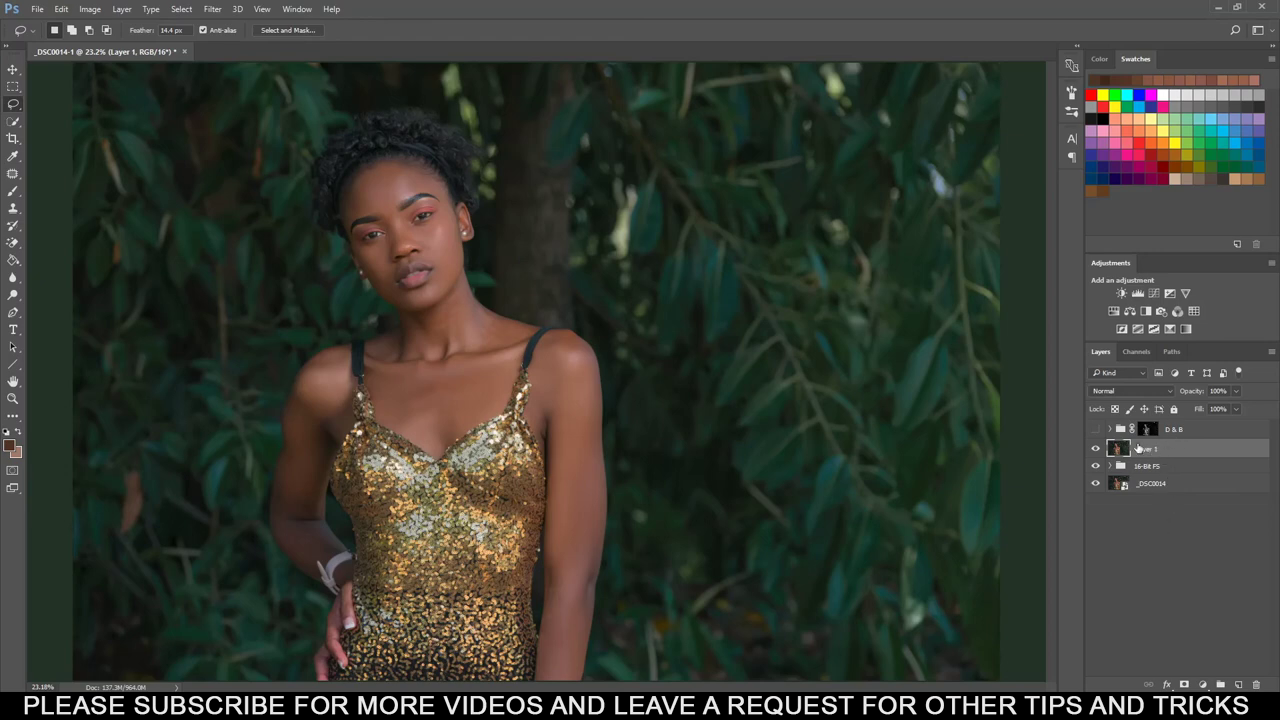
{"action": "left_click_drag", "start_coordinate": [1174, 447], "coordinate": [1160, 421]}
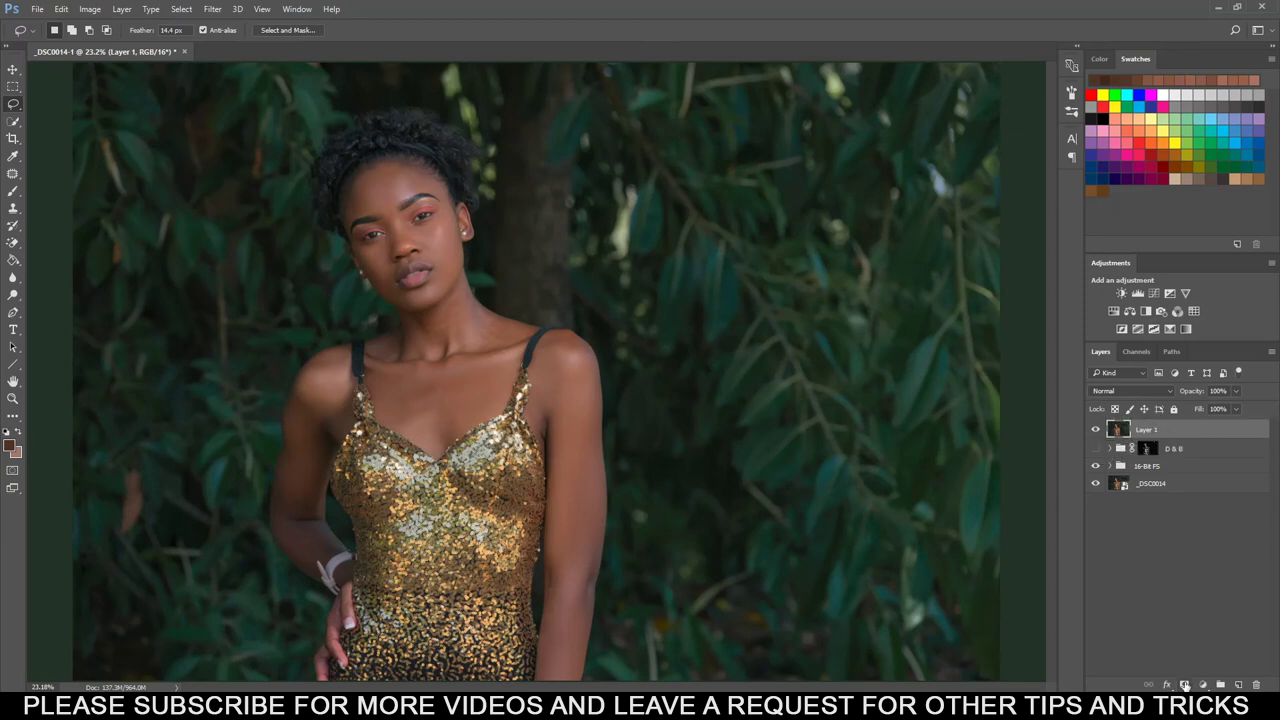
{"action": "left_click", "coordinate": [1184, 684]}
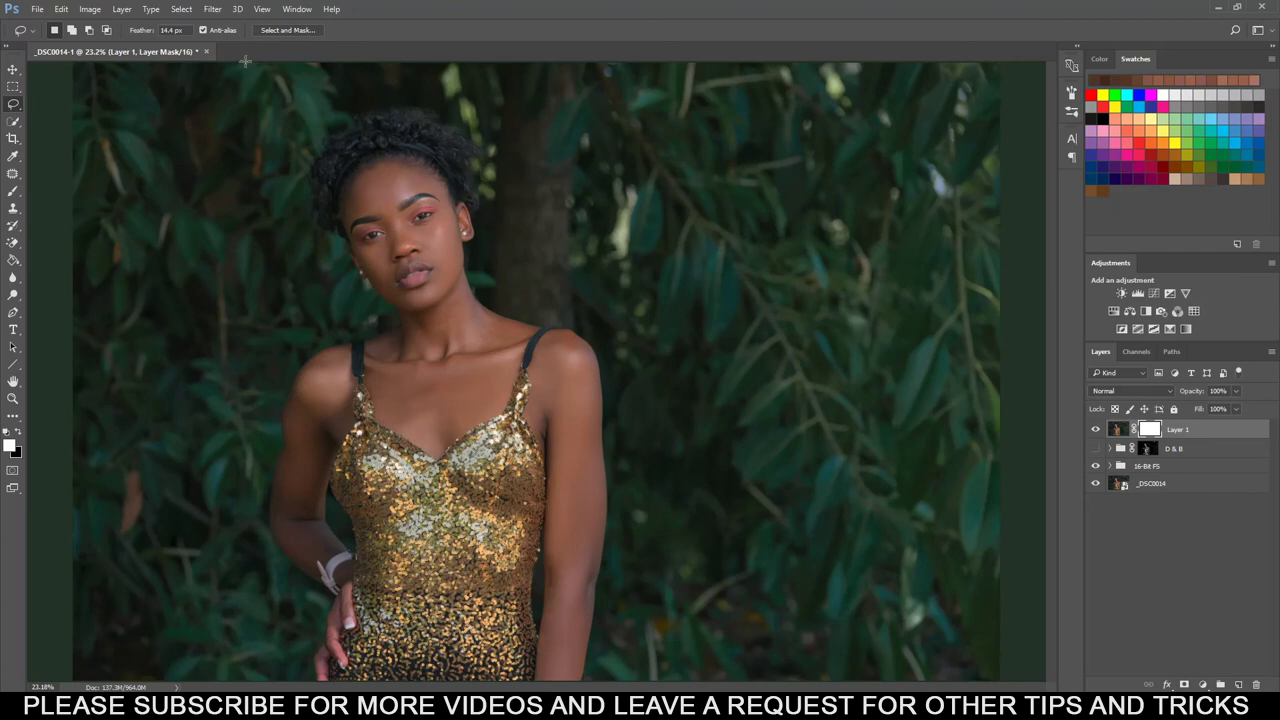
{"action": "left_click", "coordinate": [187, 9]}
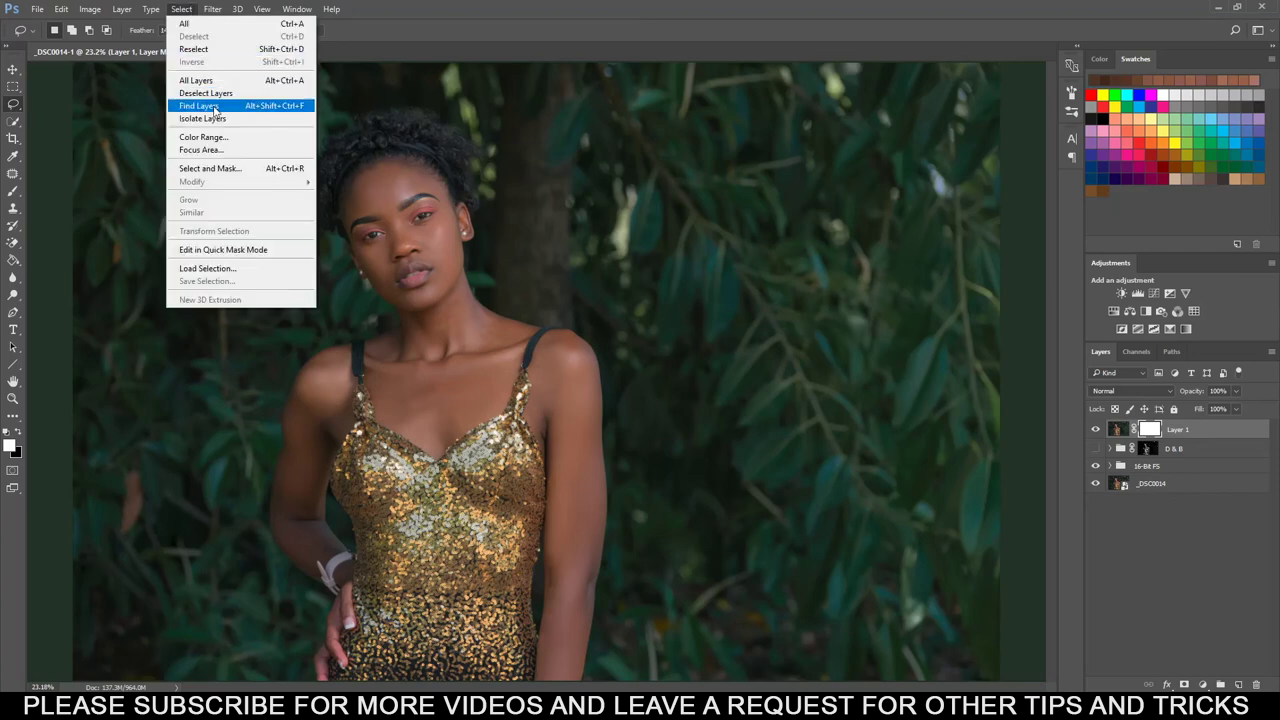
Make a Color Range selection of Skin Tones at Fuzziness 88 on Layer 1's mask.
{"action": "left_click", "coordinate": [210, 137]}
{"action": "left_click_drag", "start_coordinate": [252, 103], "coordinate": [734, 161]}
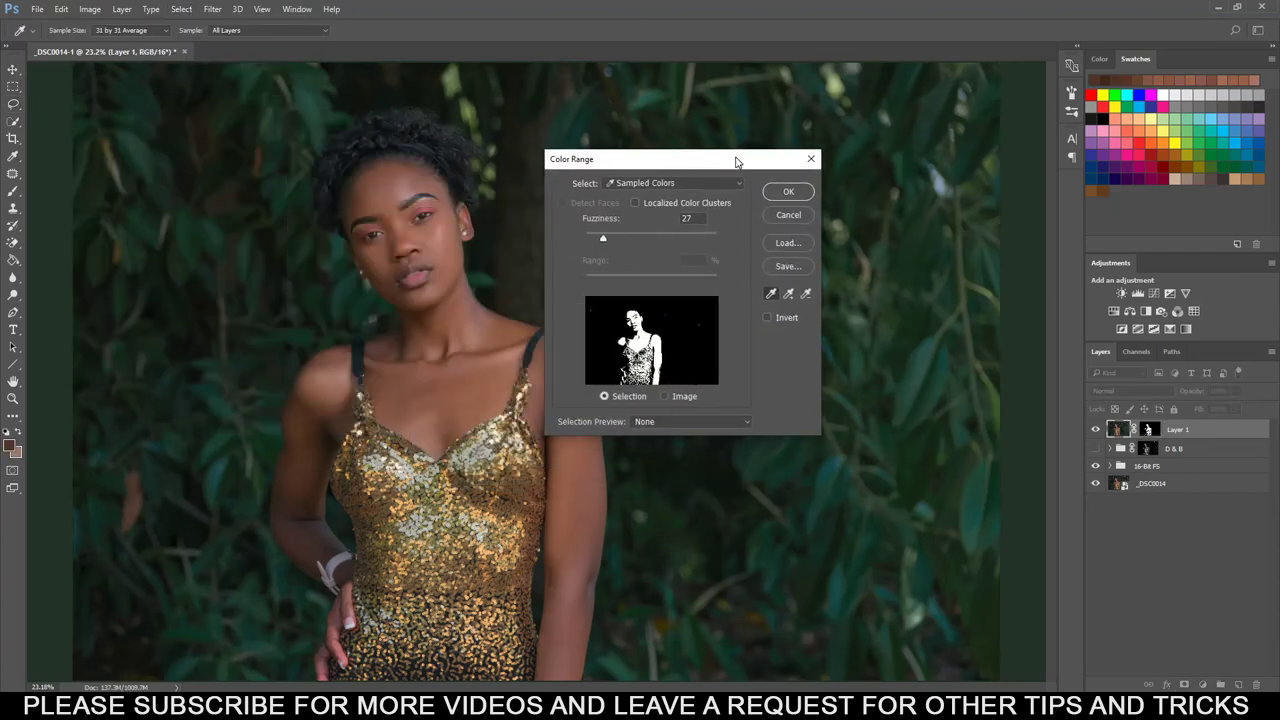
{"action": "left_click", "coordinate": [677, 186]}
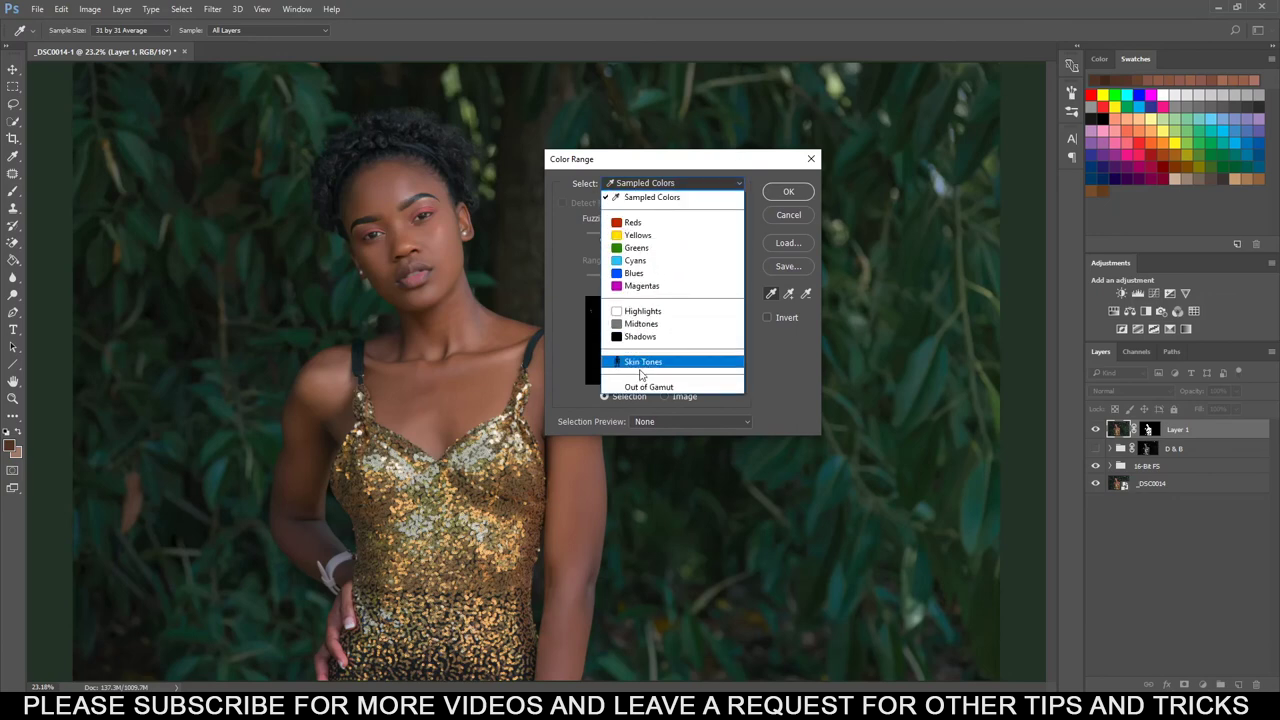
{"action": "left_click", "coordinate": [646, 199]}
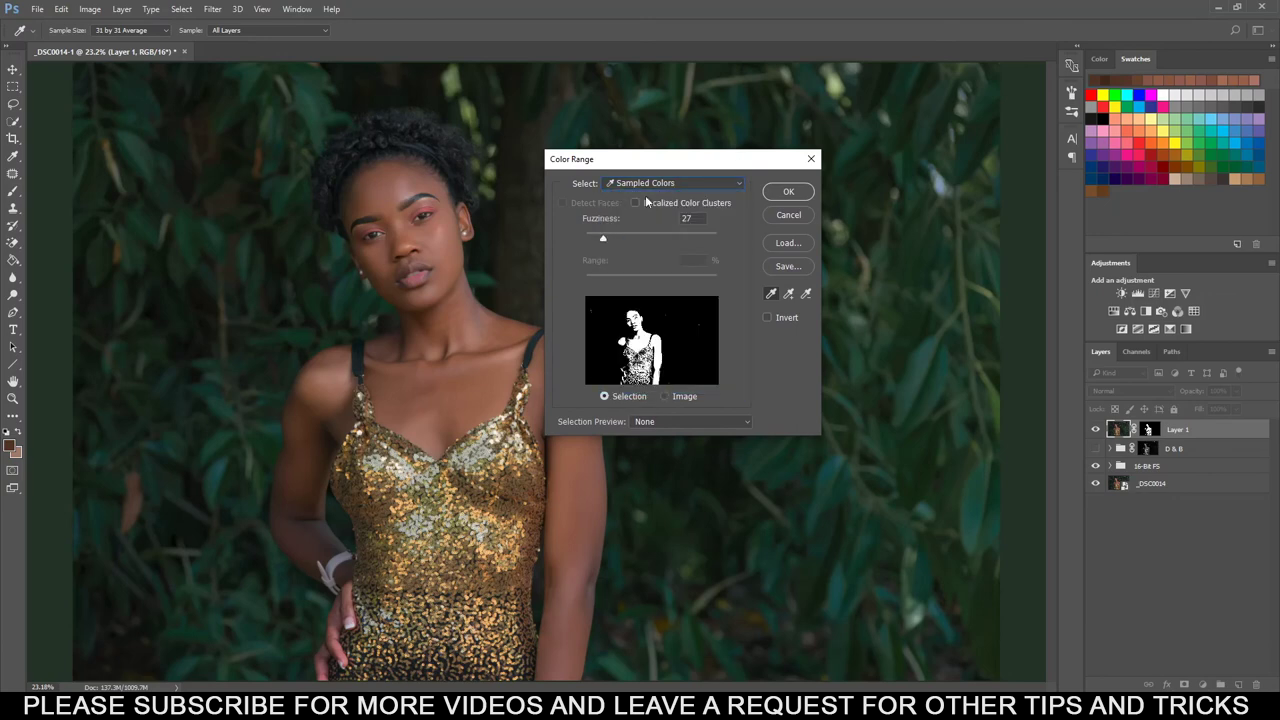
{"action": "left_click", "coordinate": [654, 186]}
{"action": "left_click", "coordinate": [652, 362]}
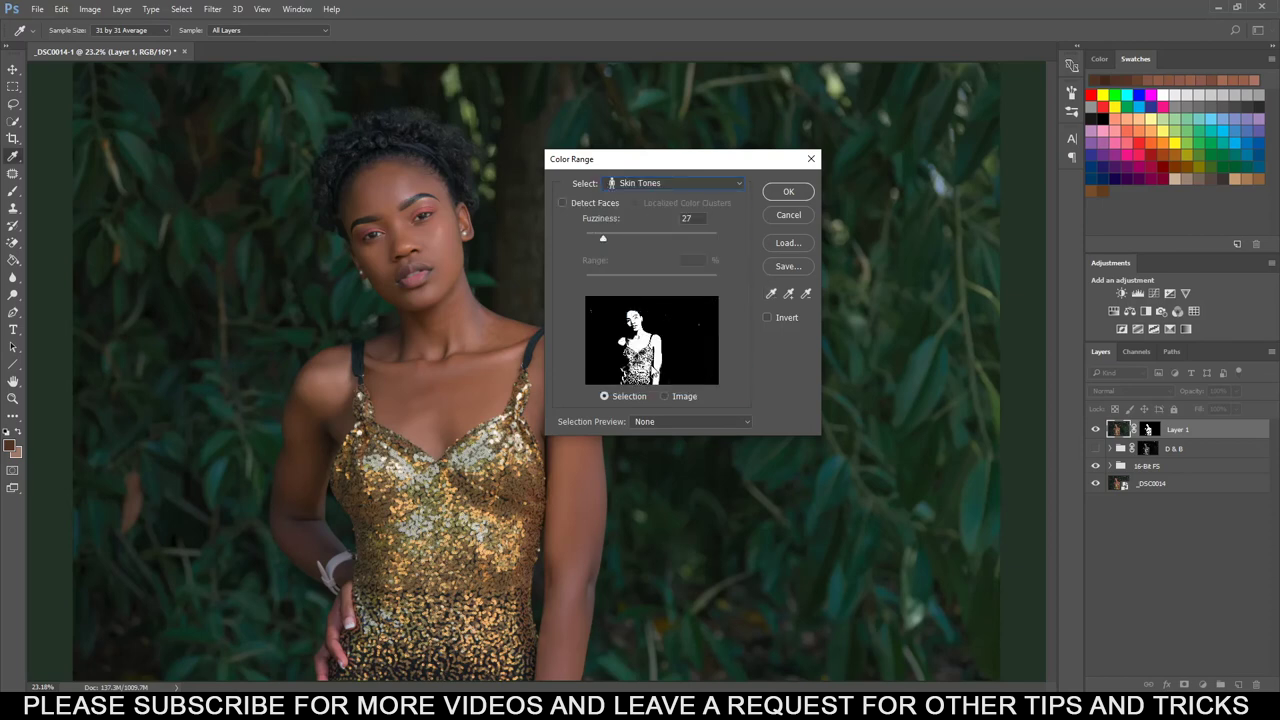
{"action": "left_click_drag", "start_coordinate": [604, 238], "coordinate": [641, 240]}
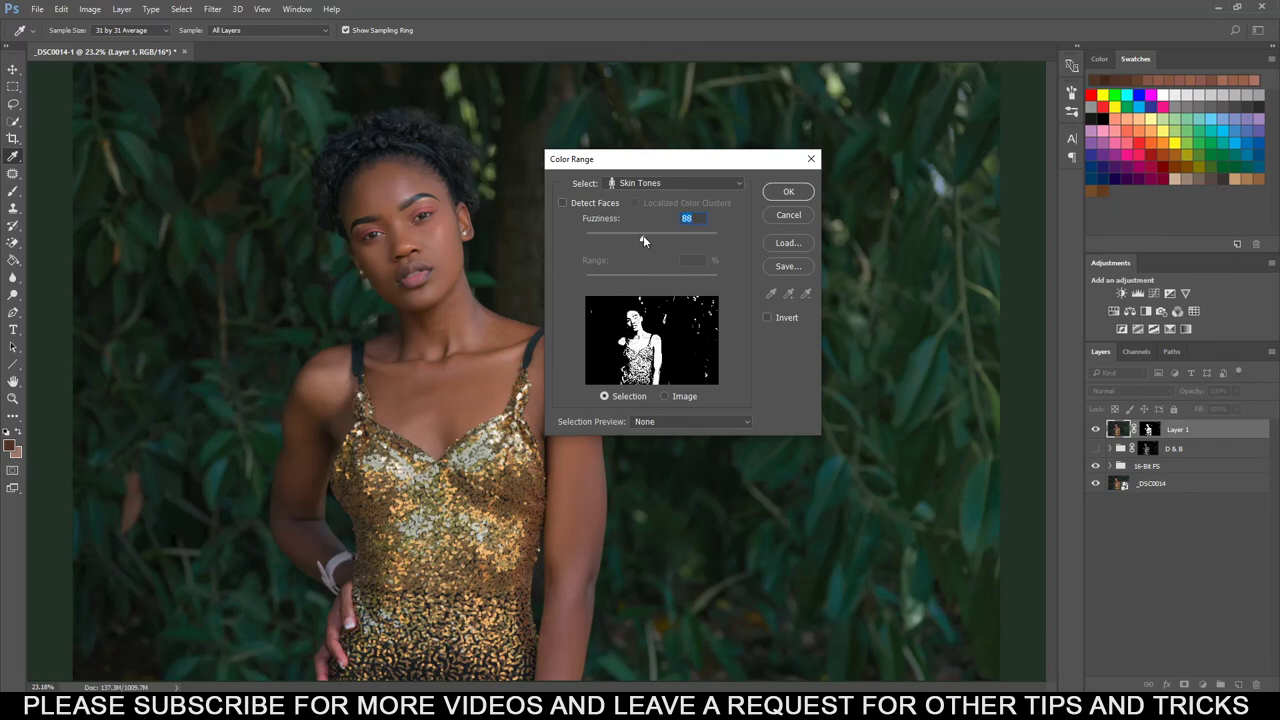
{"action": "left_click", "coordinate": [788, 193]}
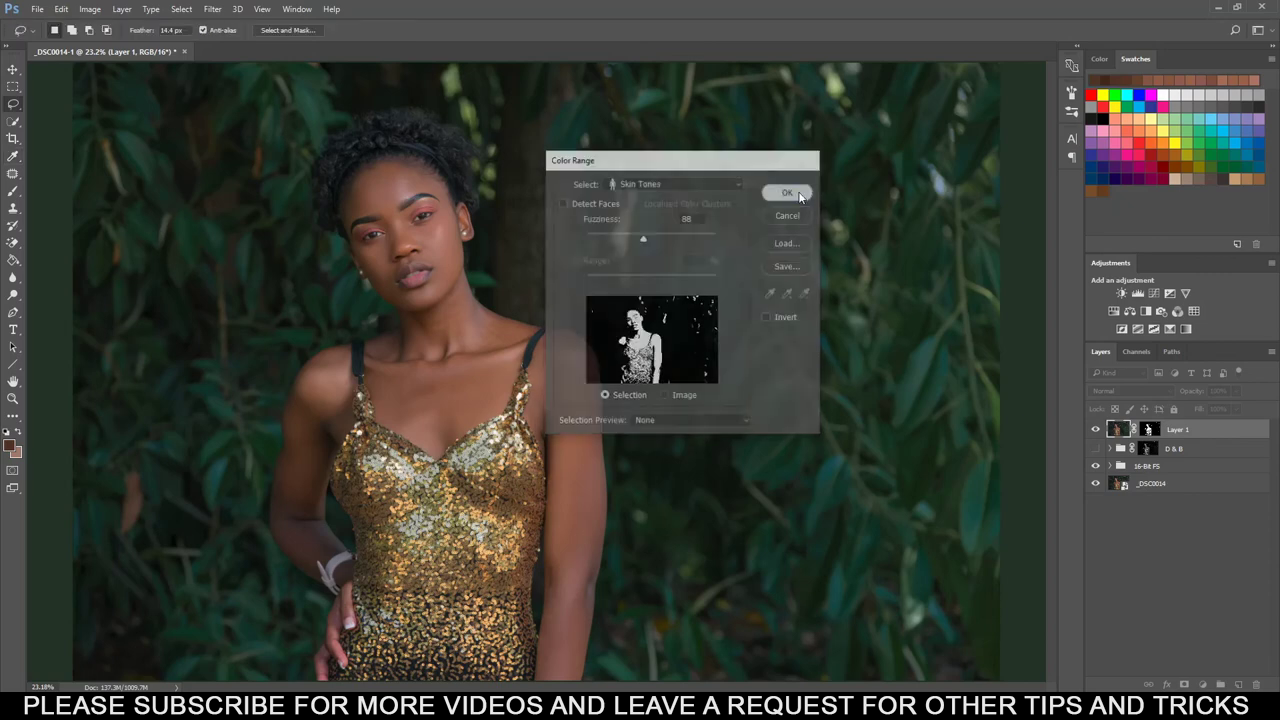
{"action": "key", "text": "d"}
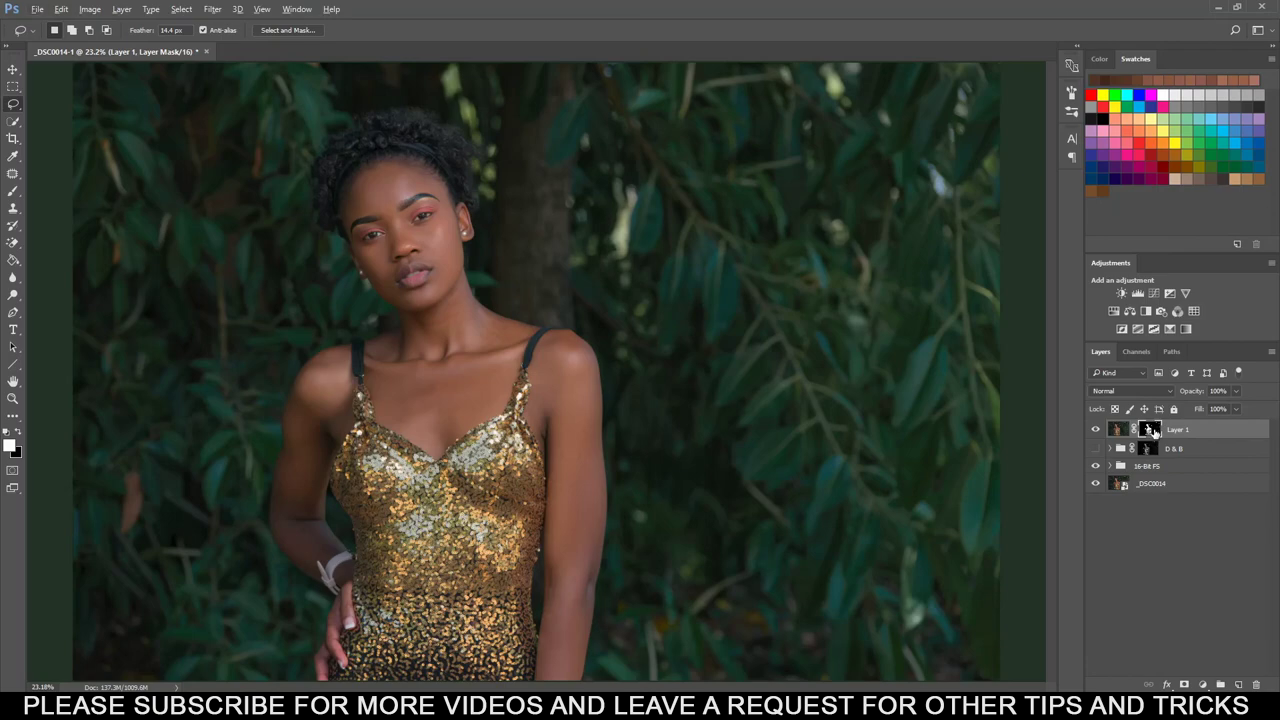
Apply a 3.7-pixel Gaussian Blur to Layer 1's mask viewed on its own, then return to the colour photo.
{"action": "left_click", "coordinate": [1151, 430], "text": "alt"}
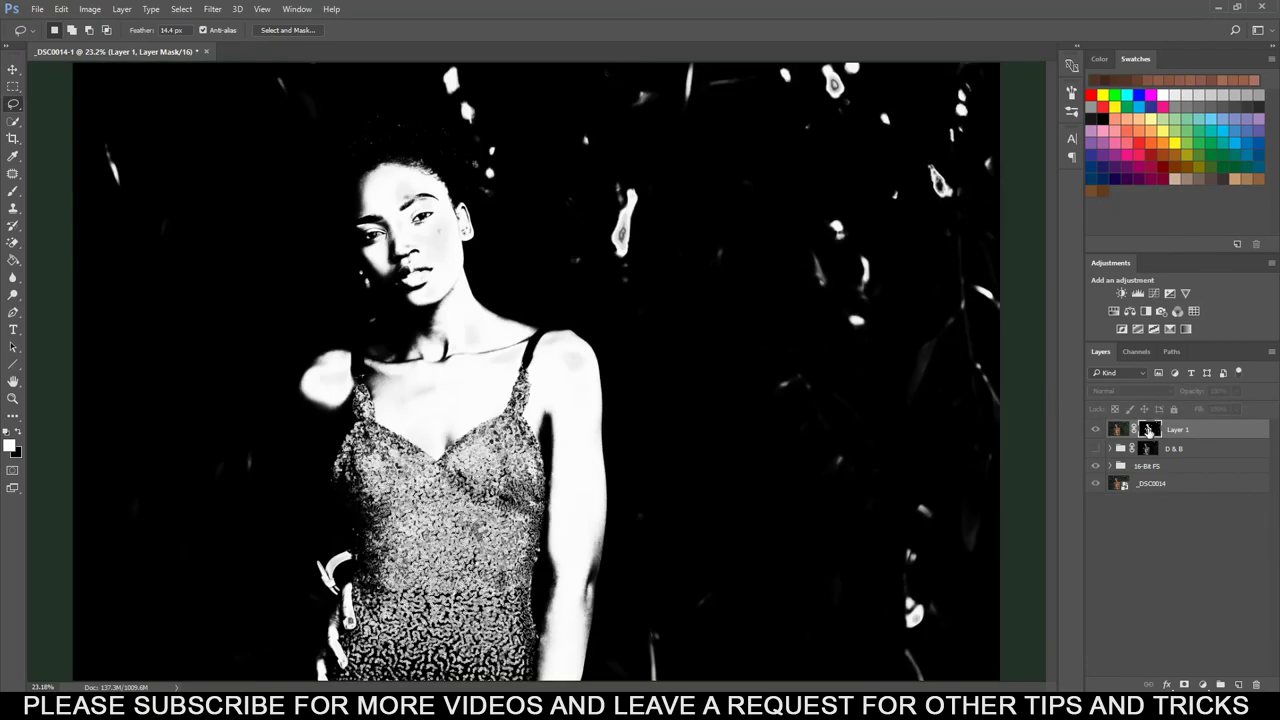
{"action": "left_click", "coordinate": [1151, 430], "text": "alt"}
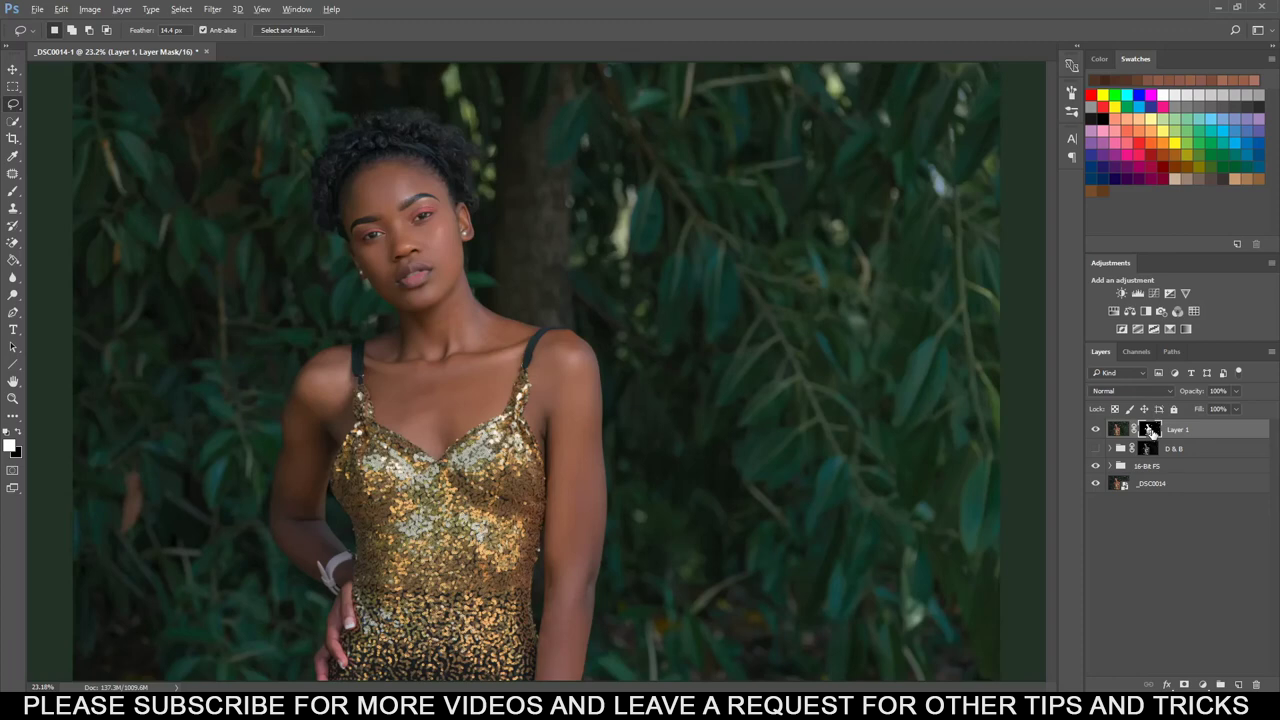
{"action": "left_click", "coordinate": [1151, 430], "text": "alt"}
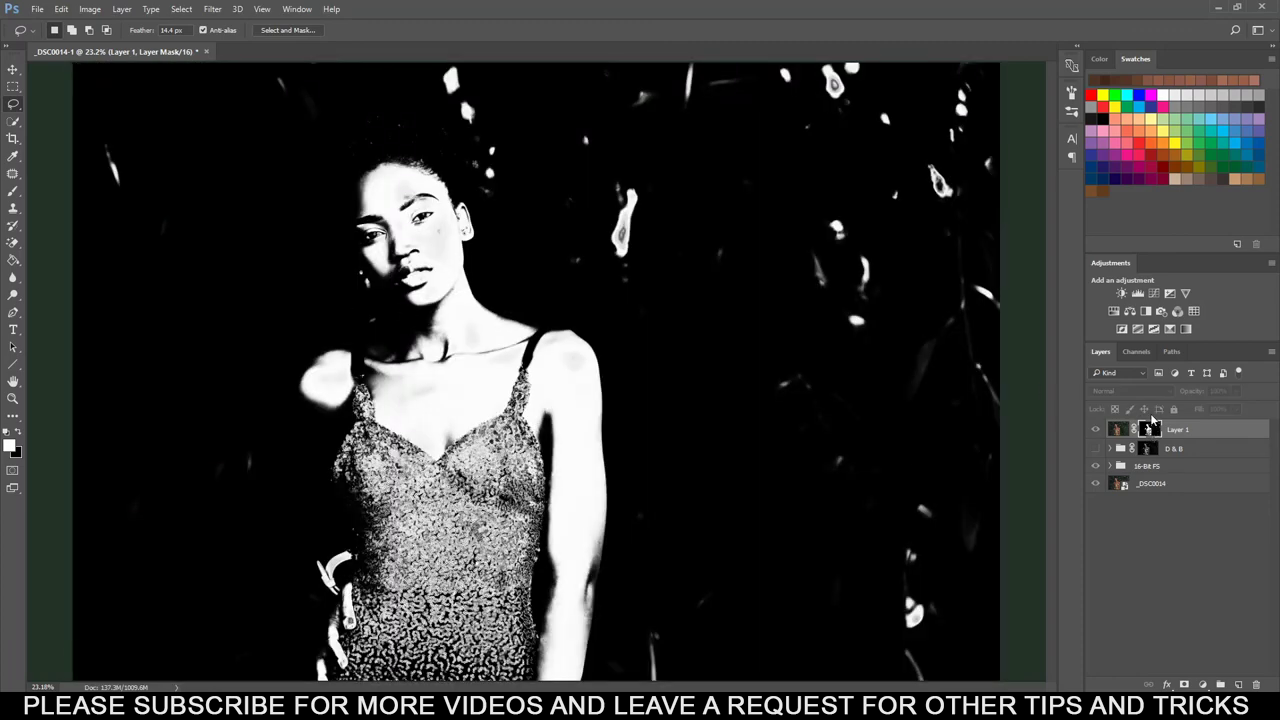
{"action": "key", "text": "ctrl+alt+f"}
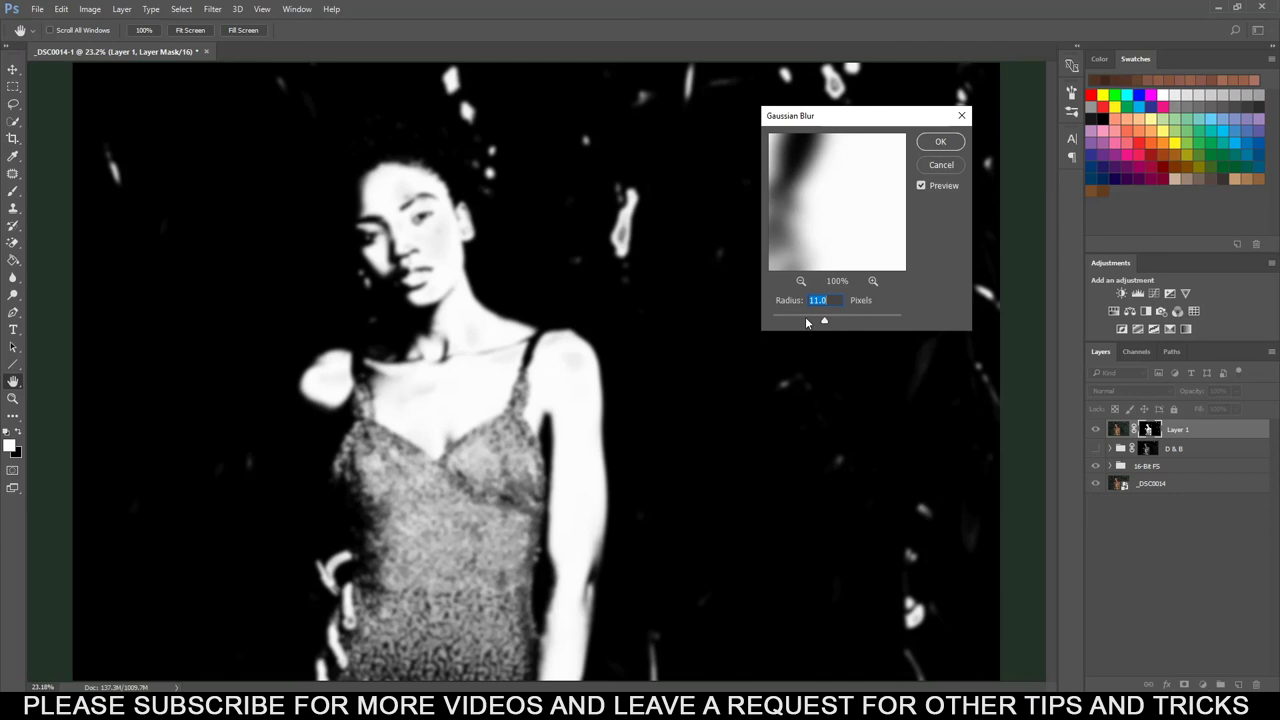
{"action": "left_click_drag", "start_coordinate": [806, 322], "coordinate": [790, 323]}
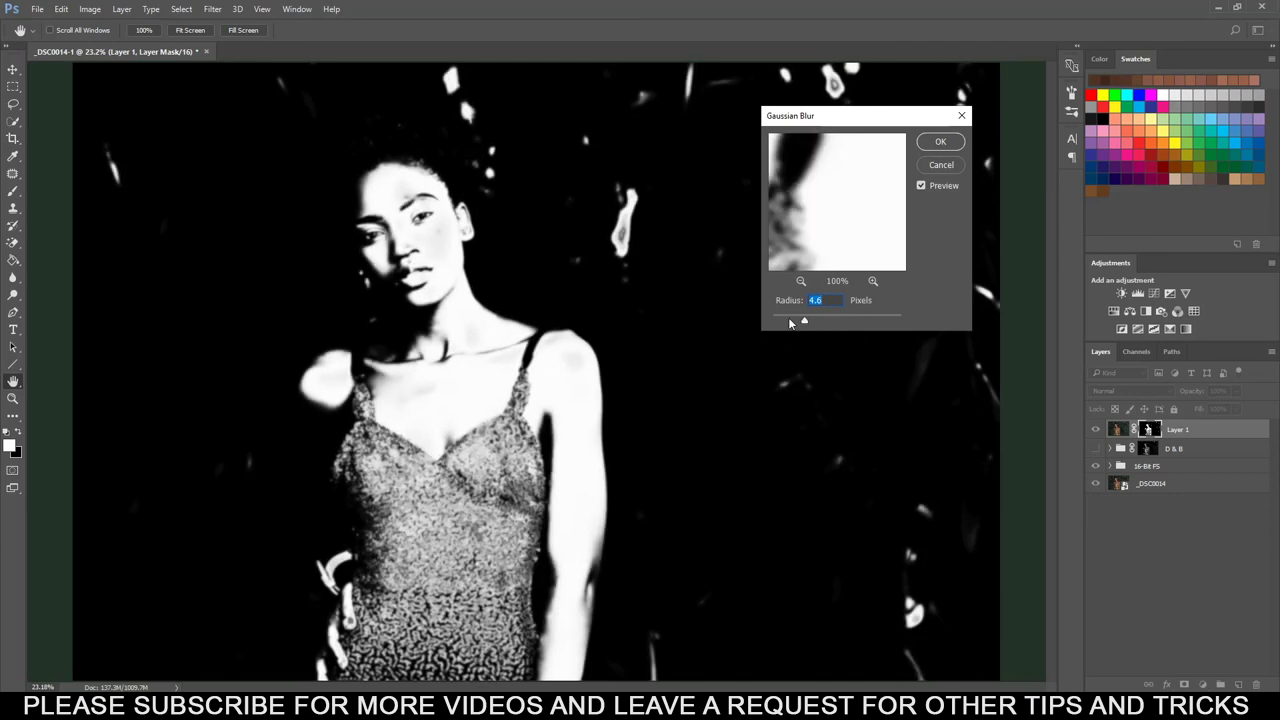
{"action": "left_click_drag", "start_coordinate": [804, 322], "coordinate": [798, 323]}
{"action": "left_click", "coordinate": [940, 141]}
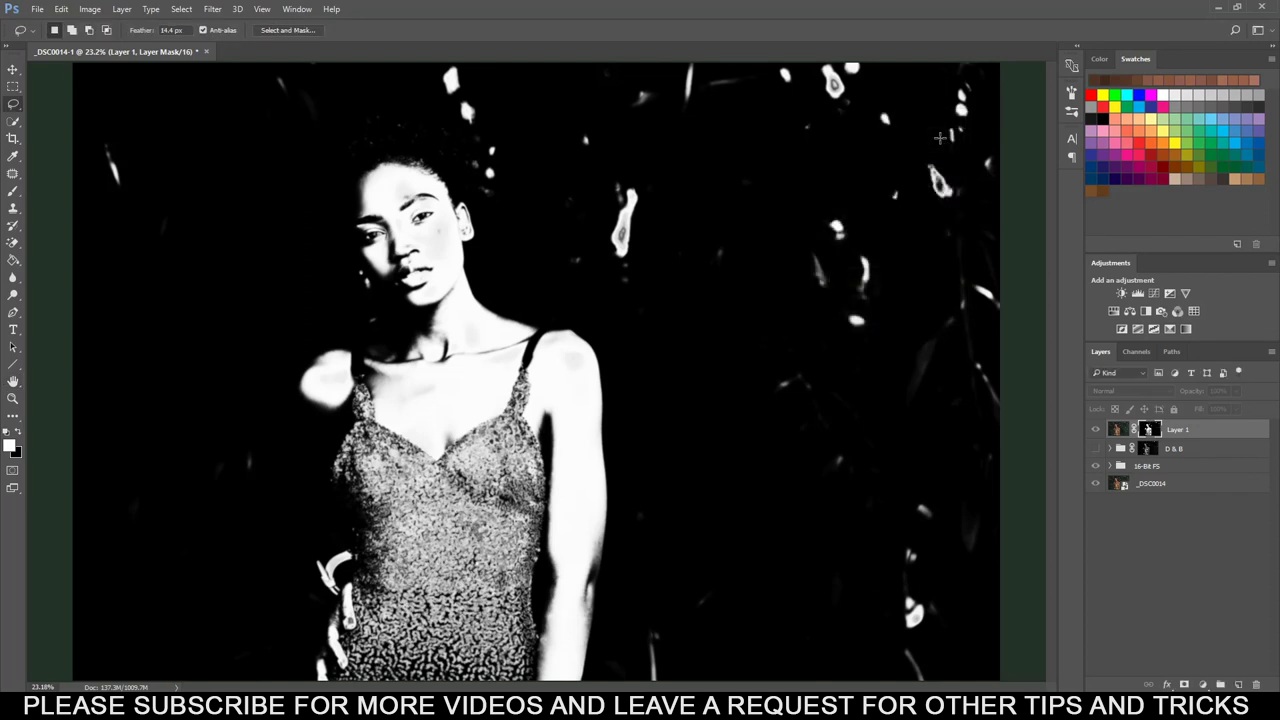
{"action": "left_click", "coordinate": [1098, 433]}
Move Layer 1 below _DSC0014, show the D & B group, and wrap it in Group 1.
{"action": "left_click", "coordinate": [1114, 432]}
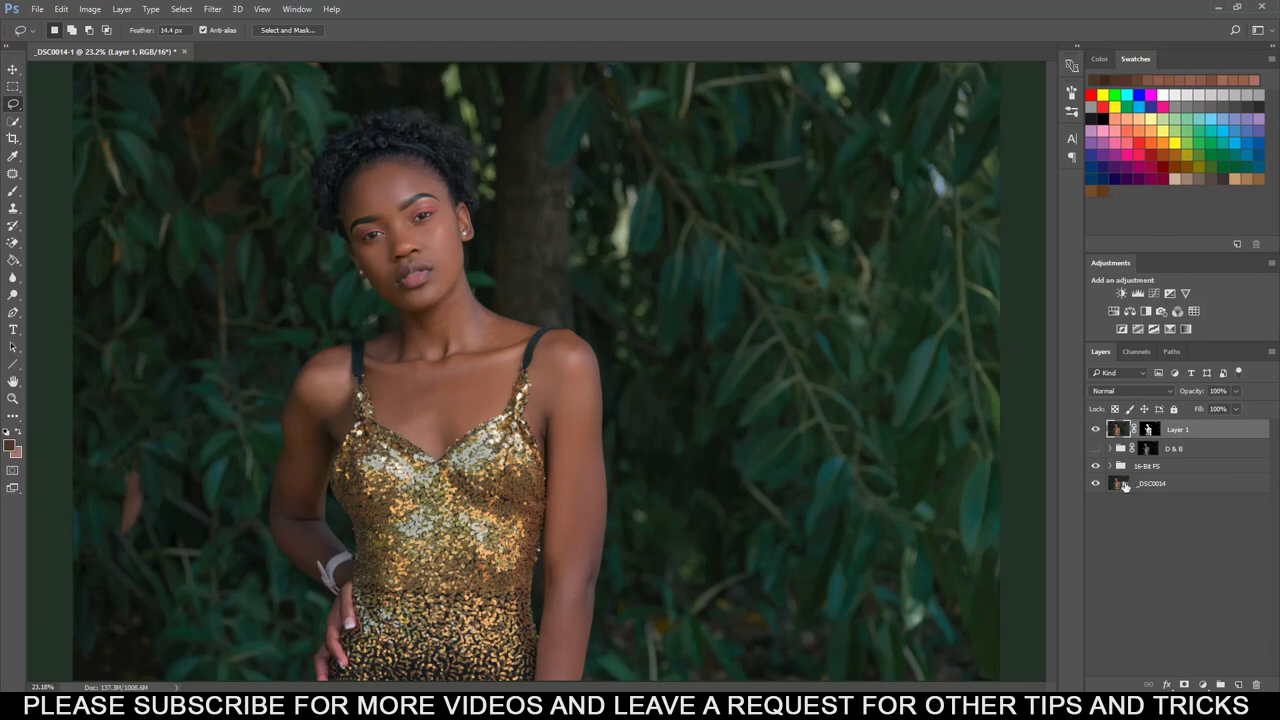
{"action": "left_click_drag", "start_coordinate": [1196, 450], "coordinate": [1184, 528]}
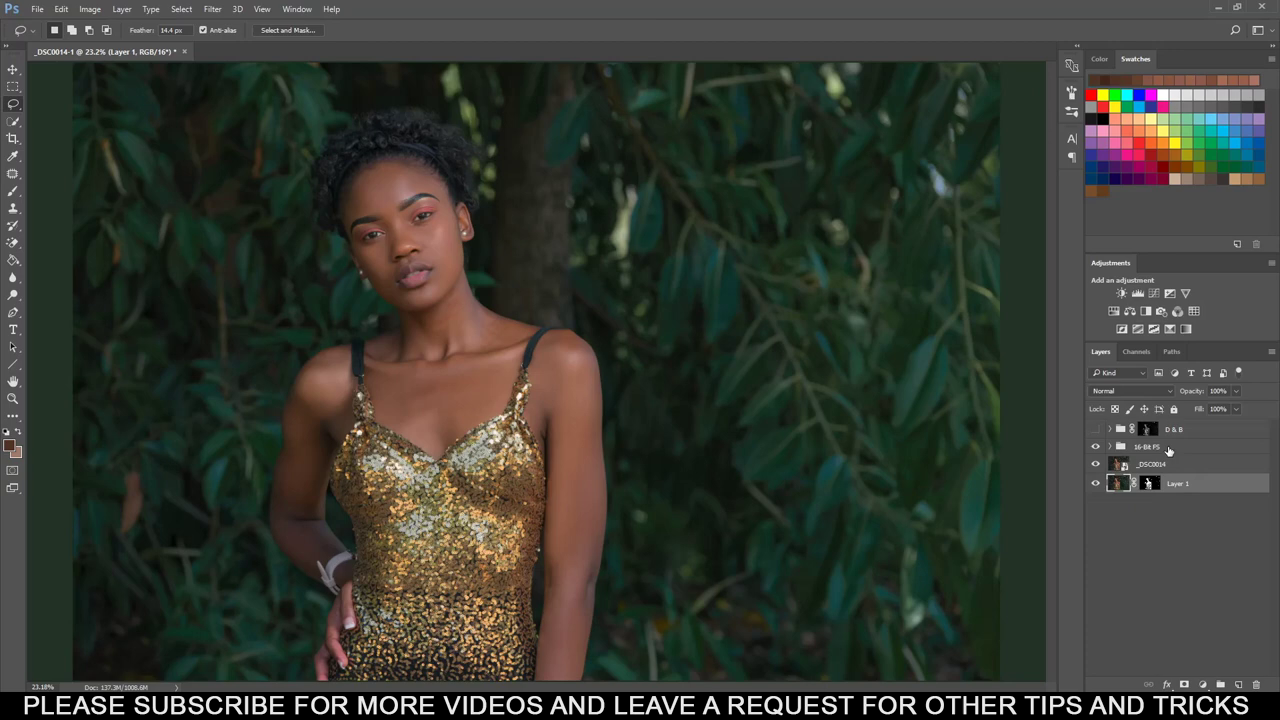
{"action": "left_click", "coordinate": [1094, 430]}
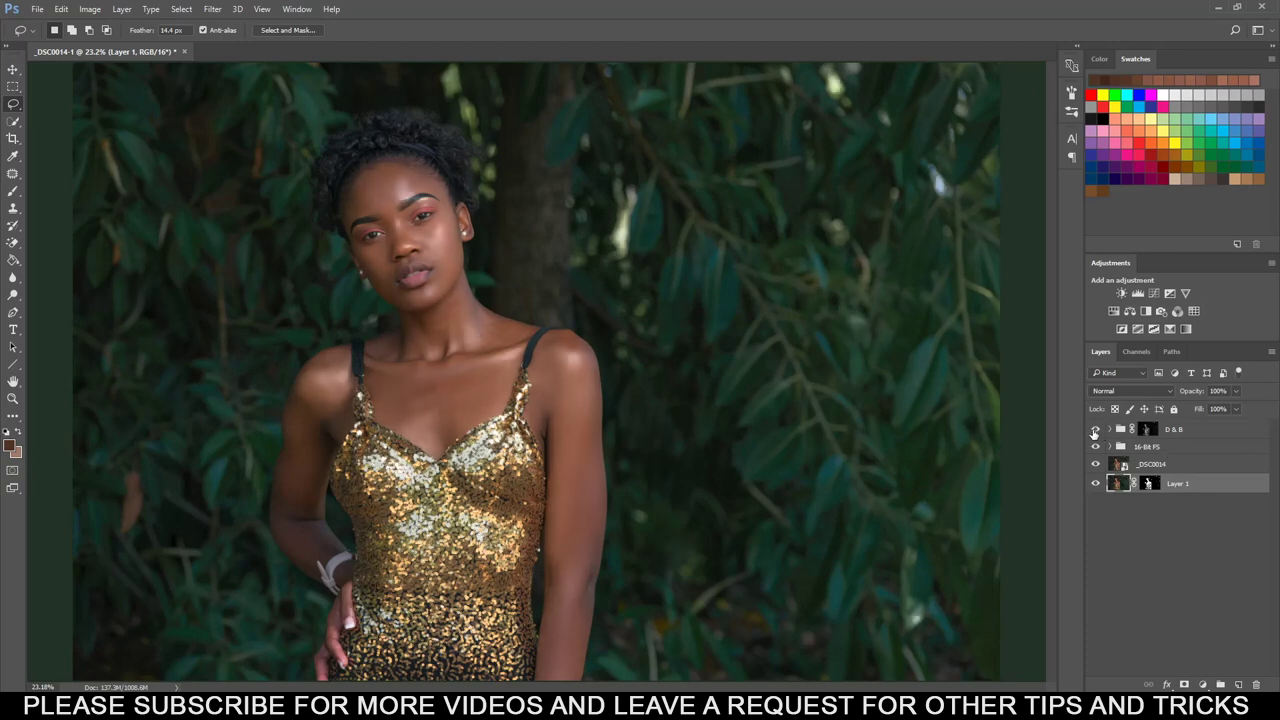
{"action": "left_click", "coordinate": [1213, 428]}
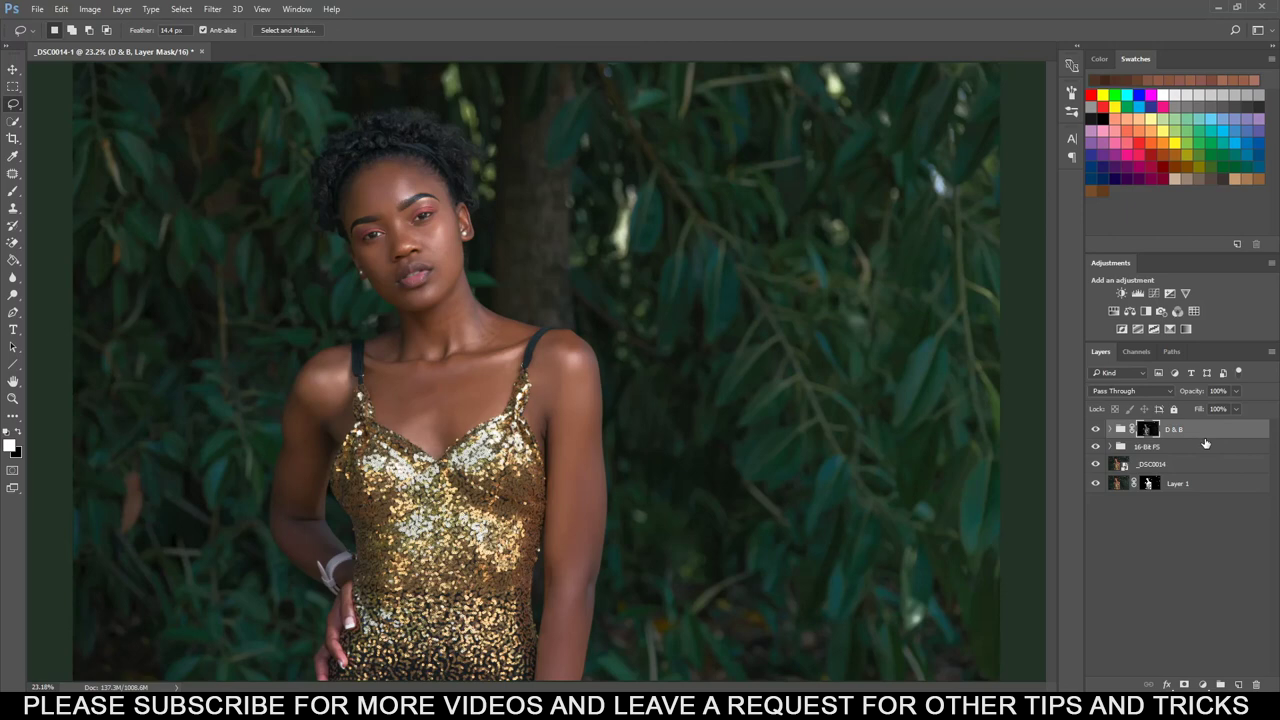
{"action": "key", "text": "ctrl+g"}
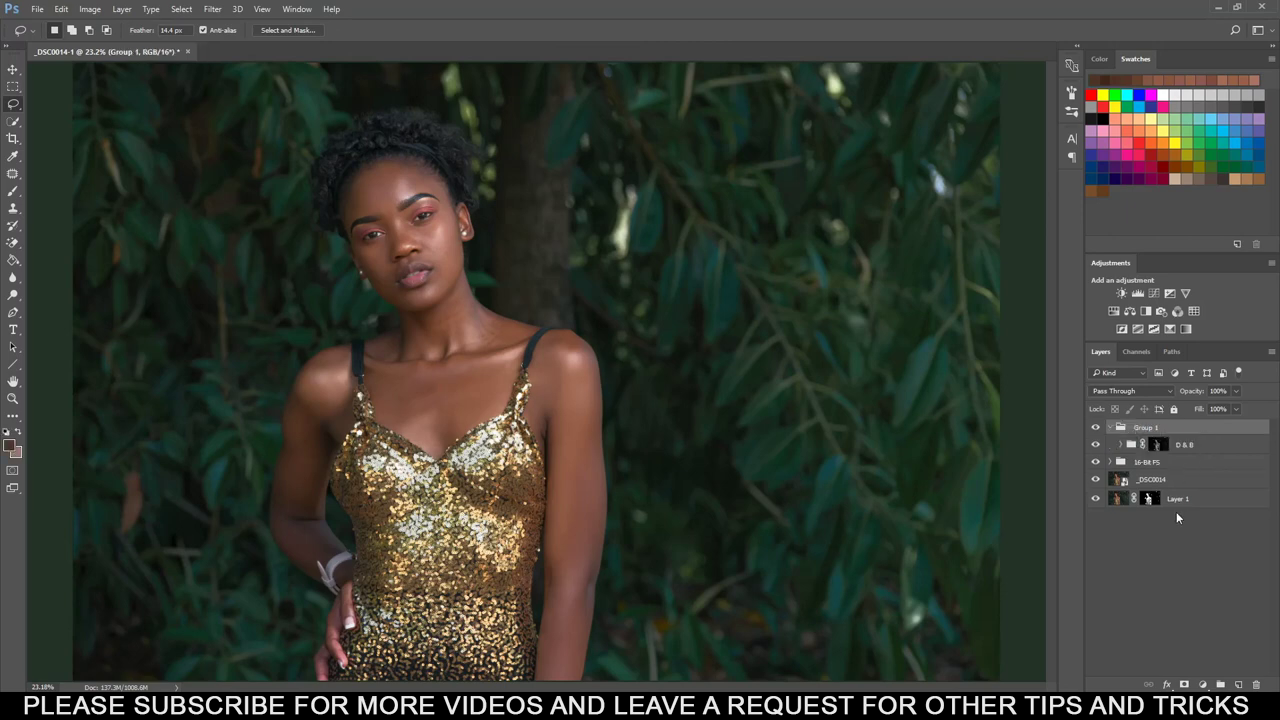
Transfer Layer 1's skin-tone mask onto Group 1 and toggle the group to compare before and after.
{"action": "left_click", "coordinate": [1150, 499]}
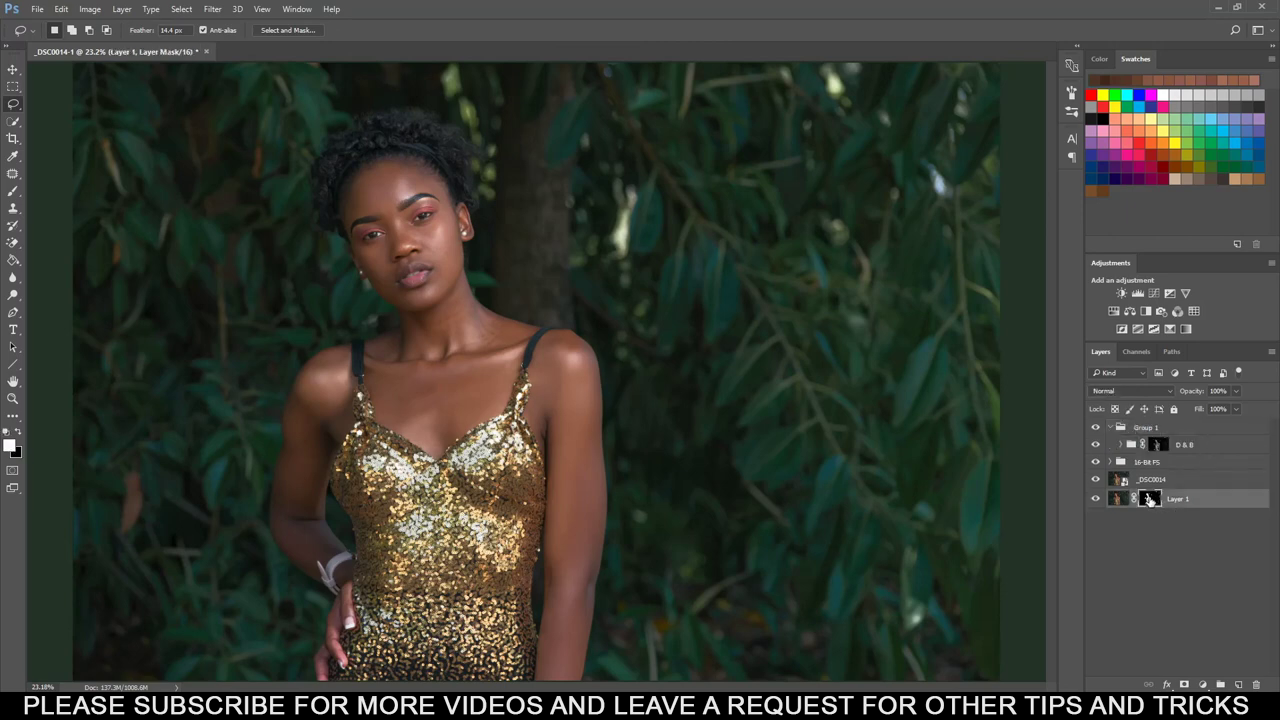
{"action": "left_click_drag", "start_coordinate": [1150, 499], "coordinate": [1148, 431]}
{"action": "left_click", "coordinate": [1096, 430]}
{"action": "left_click", "coordinate": [1096, 430]}
{"action": "left_click", "coordinate": [1096, 430]}
{"action": "left_click", "coordinate": [1096, 430]}
{"action": "left_click", "coordinate": [1096, 430]}
{"action": "left_click", "coordinate": [1096, 430]}
{"action": "left_click", "coordinate": [1096, 430]}
{"action": "left_click", "coordinate": [1096, 430]}
{"action": "left_click", "coordinate": [1096, 430]}
{"action": "left_click", "coordinate": [1096, 430]}
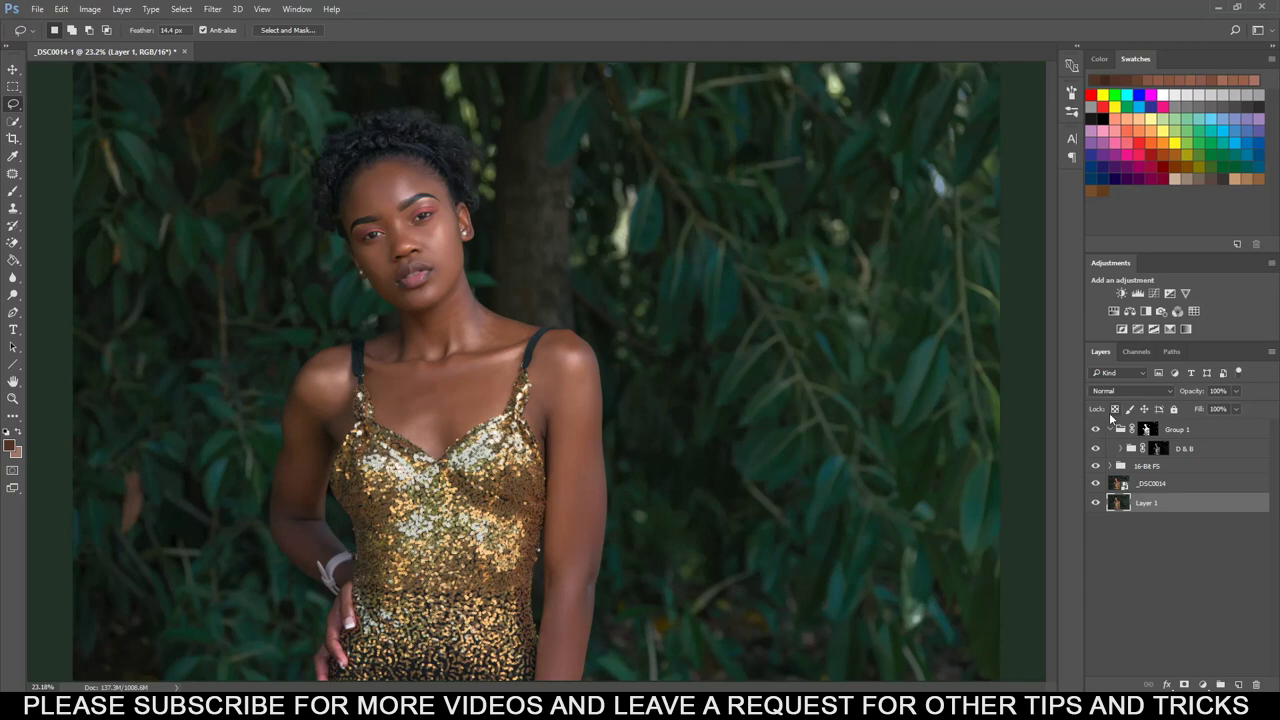